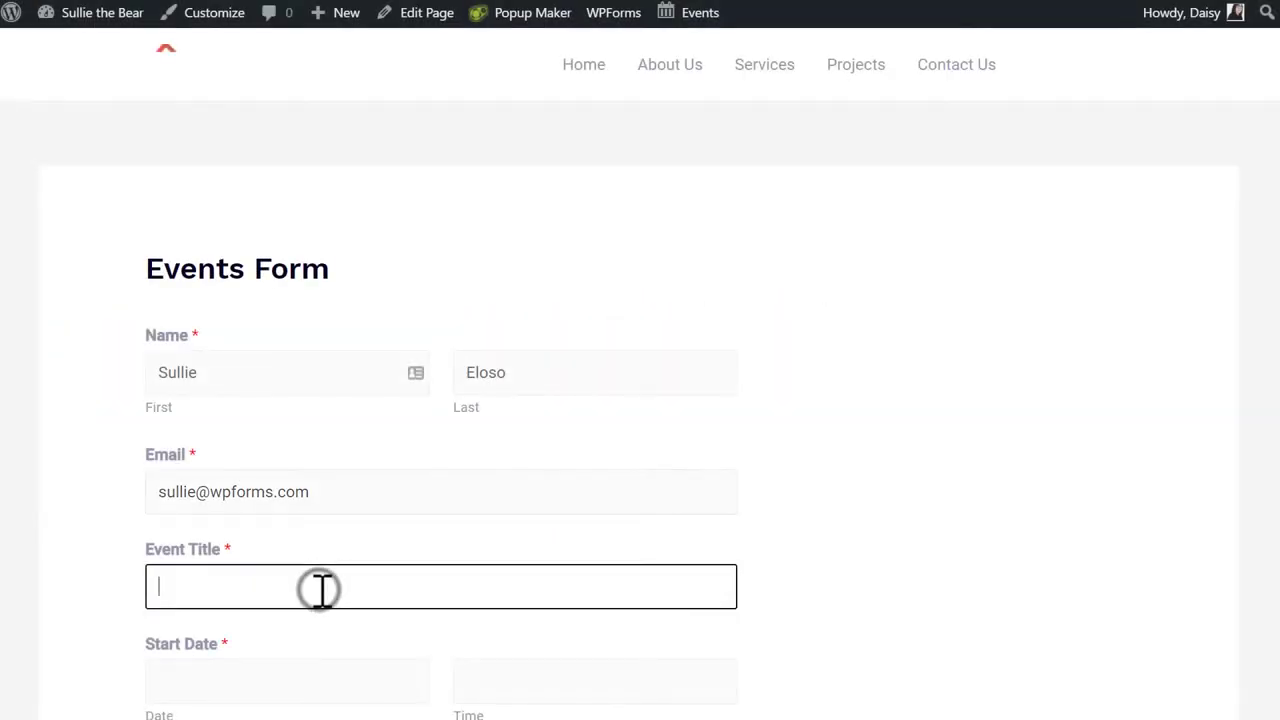
Enter the event title "Sullie's Event" and set the start to 04/22/2021 at 2:00 PM
text(Sullie's Event)
scroll(323, 591, down, 3)
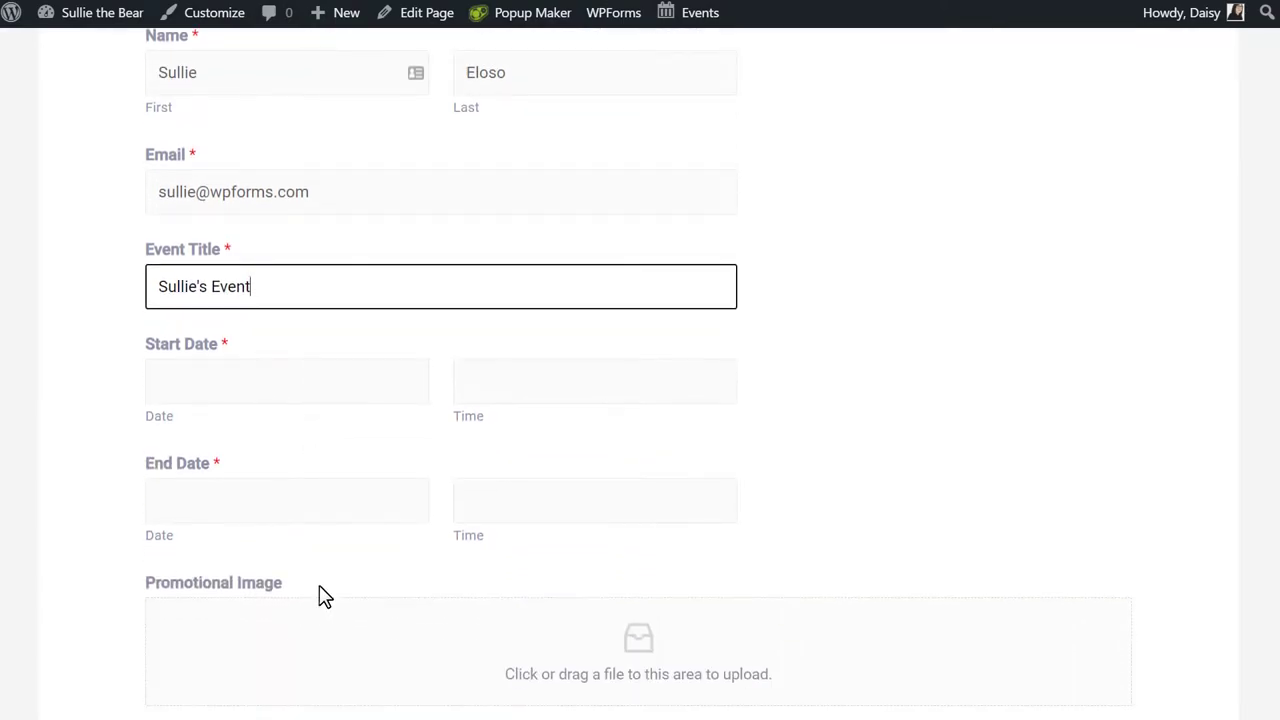
click(340, 385)
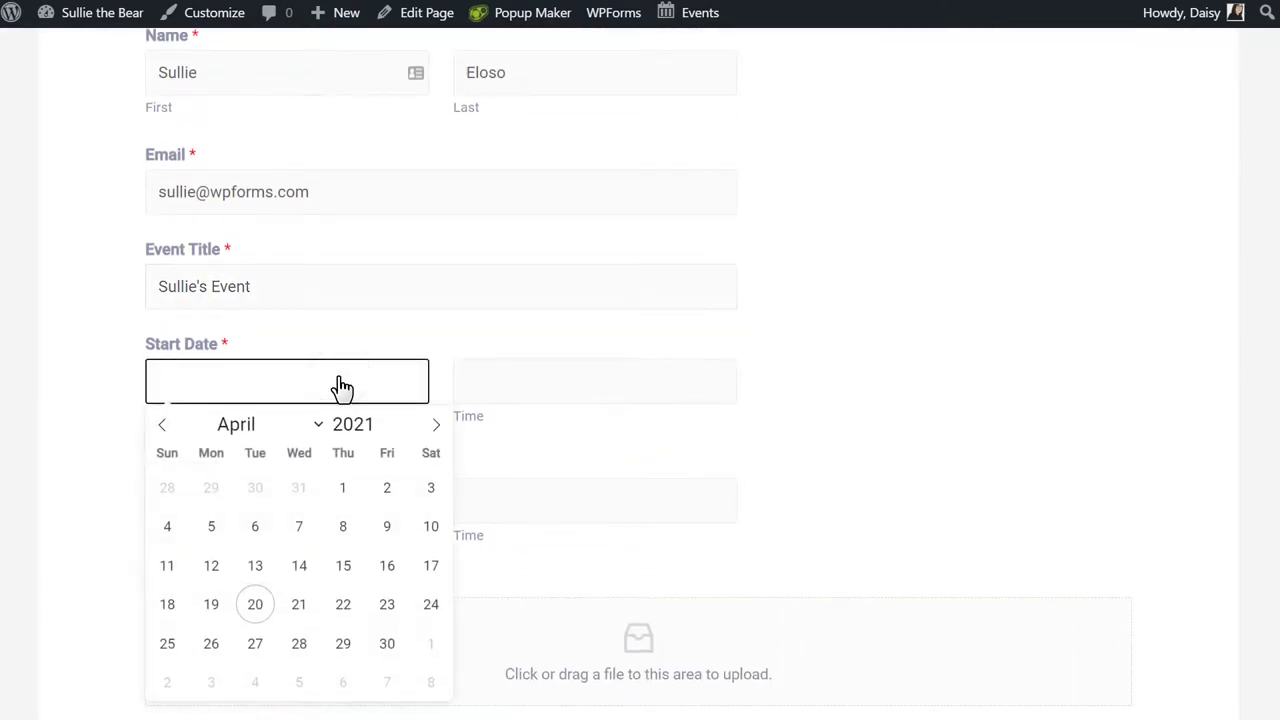
click(345, 608)
click(527, 375)
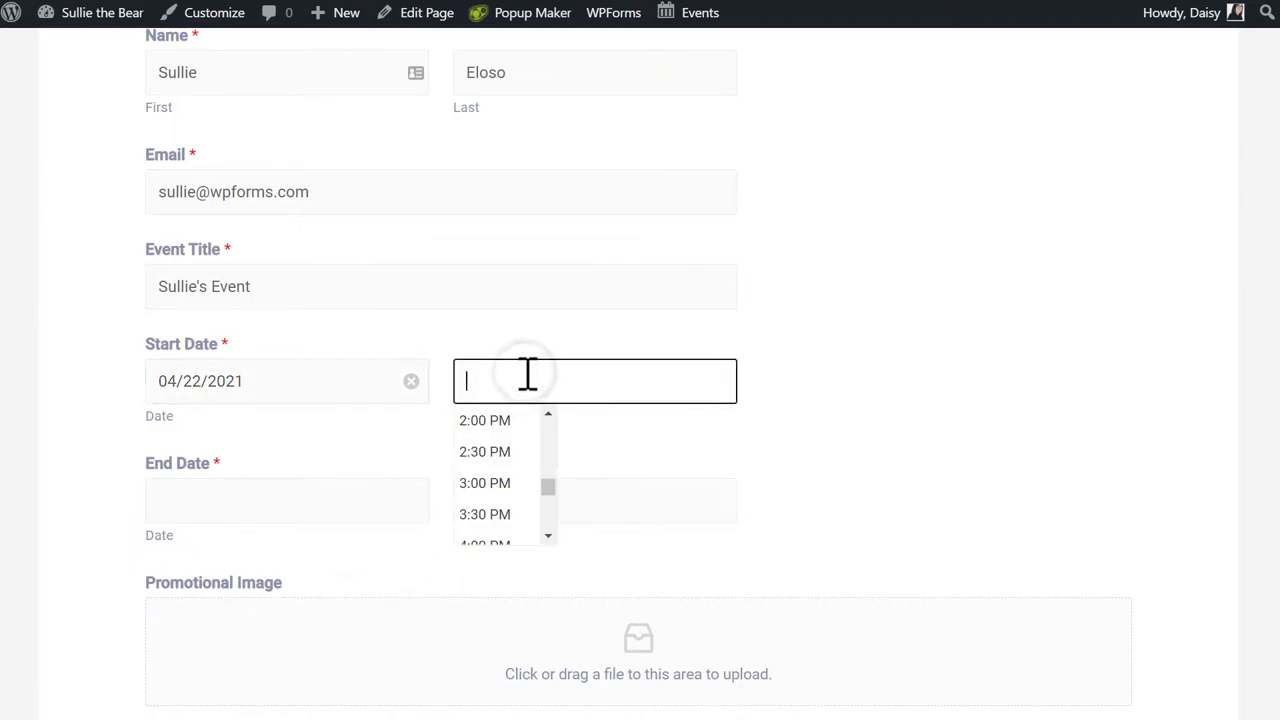
click(505, 421)
Set the event's end to 04/23/2021 at 2:00 PM
click(294, 512)
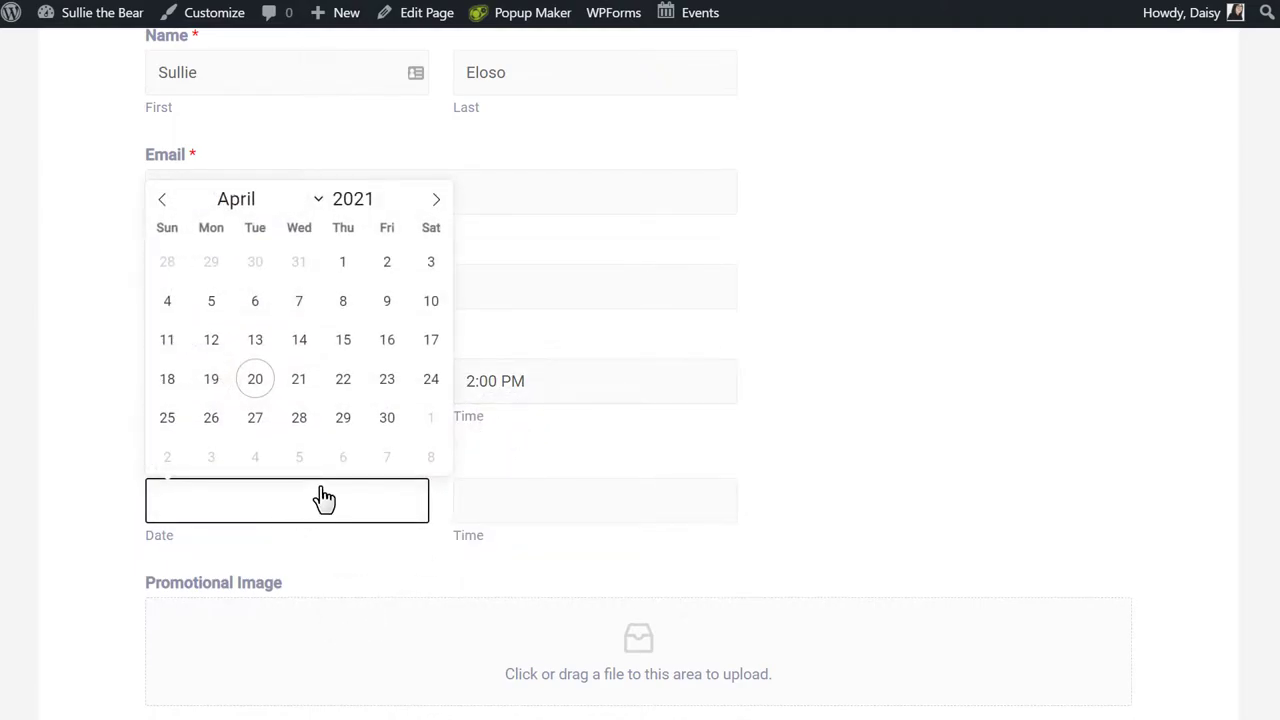
click(400, 385)
click(511, 489)
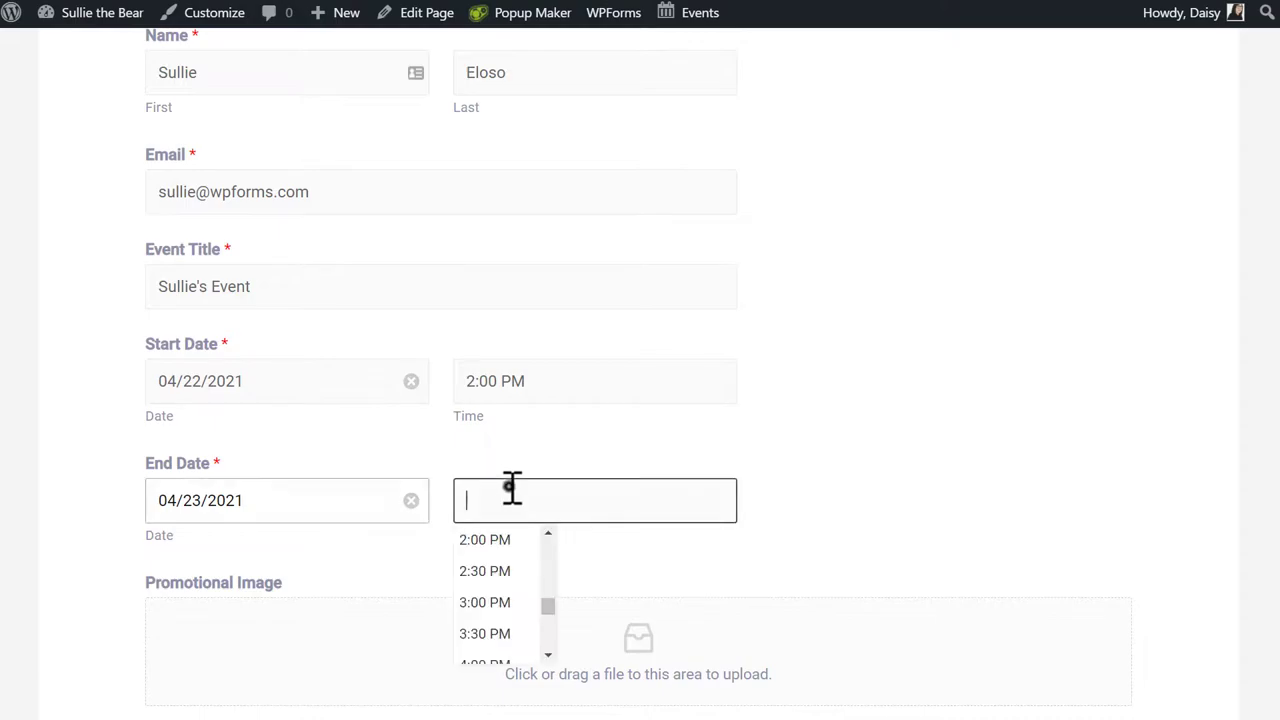
click(490, 540)
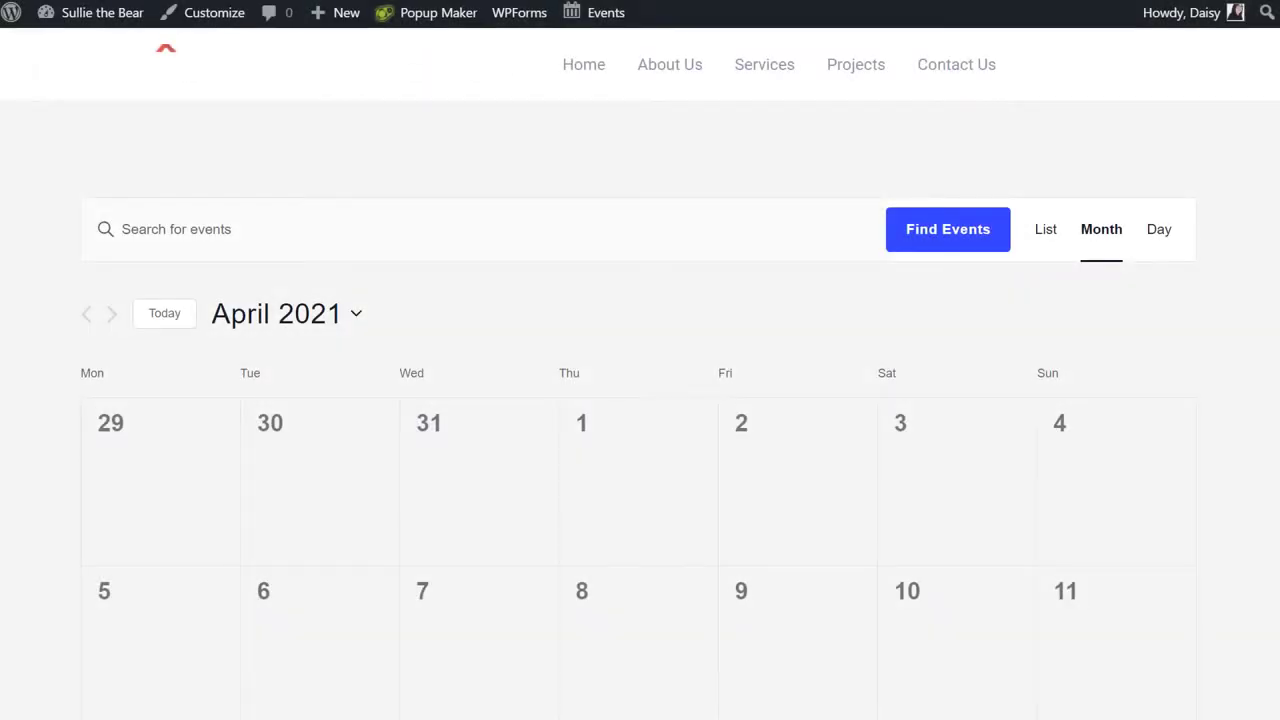
Open Sullie's Event from the April 2021 calendar and look through its details page
scroll(640, 400, down, 6)
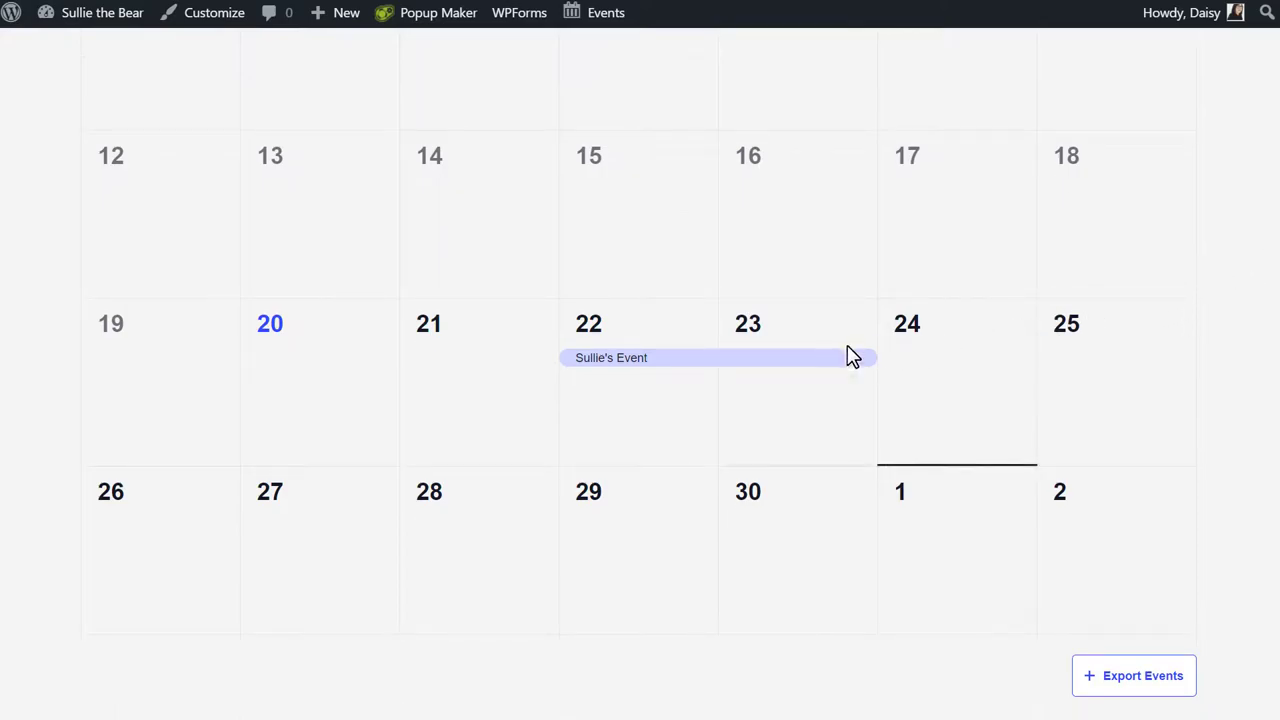
click(815, 366)
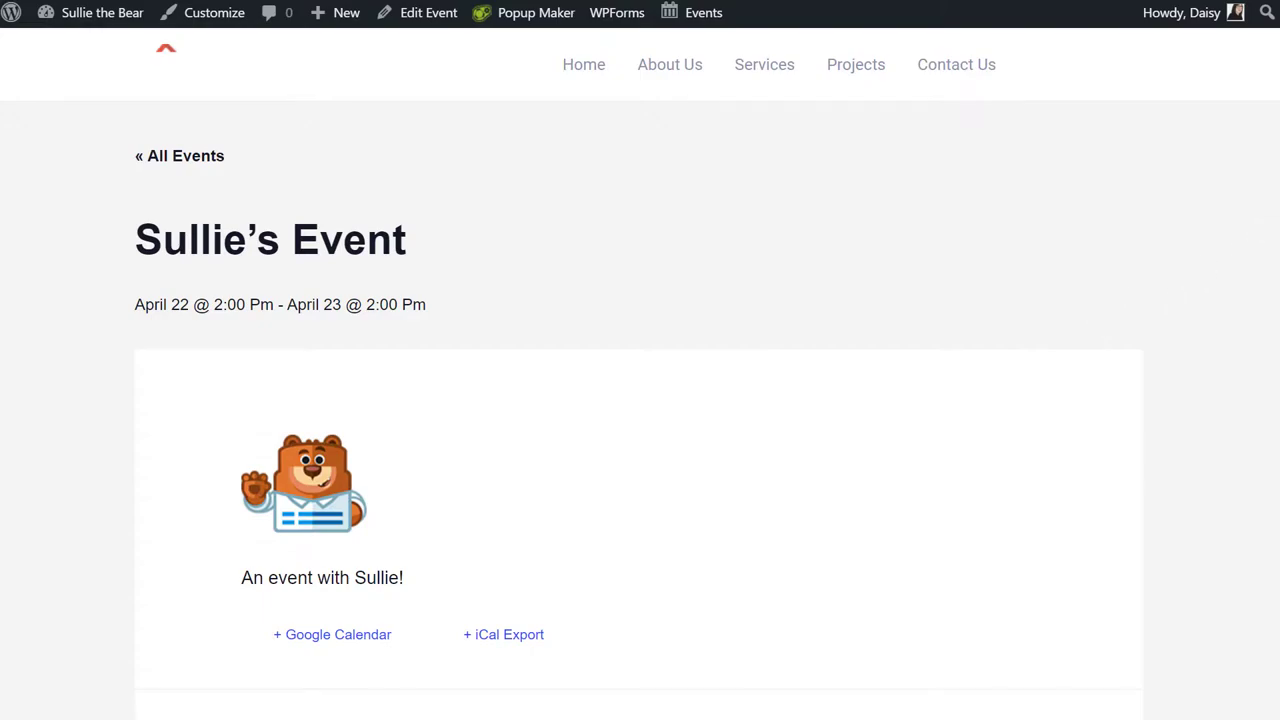
scroll(1275, 165, down, 2)
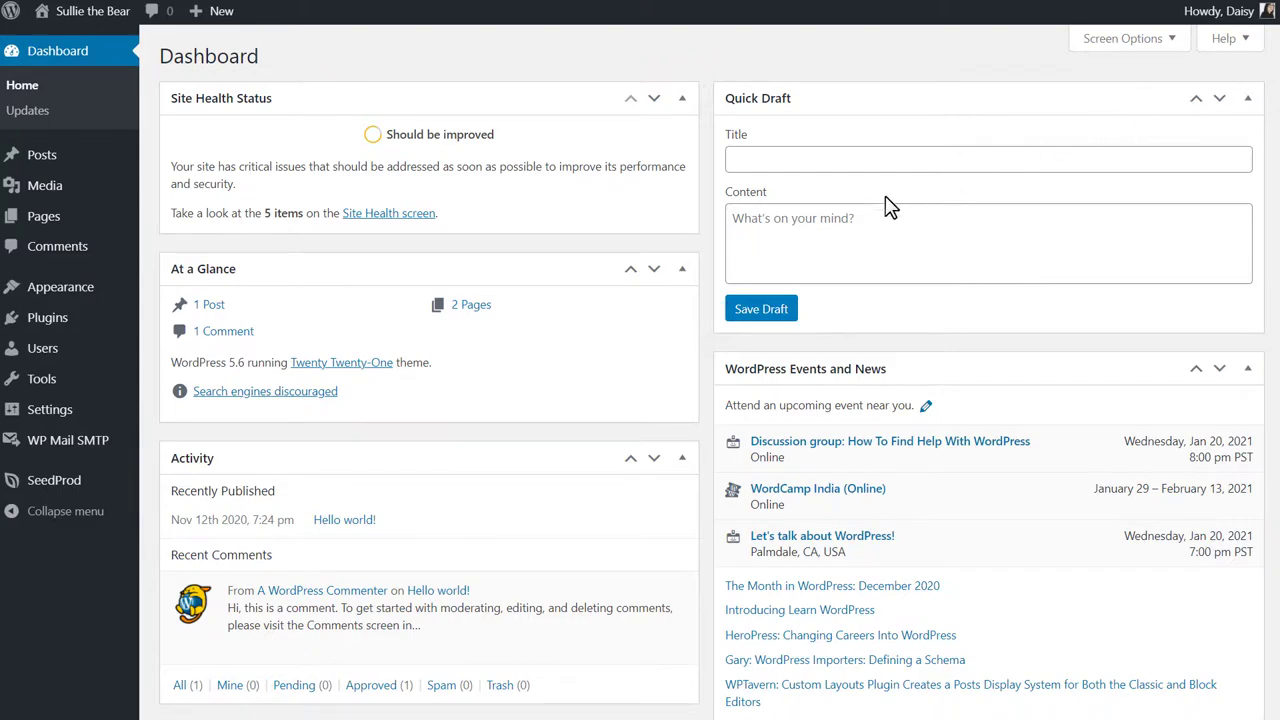
Install and activate the plugin from the uploaded wpforms.zip file, and open the WPForms settings
click(90, 325)
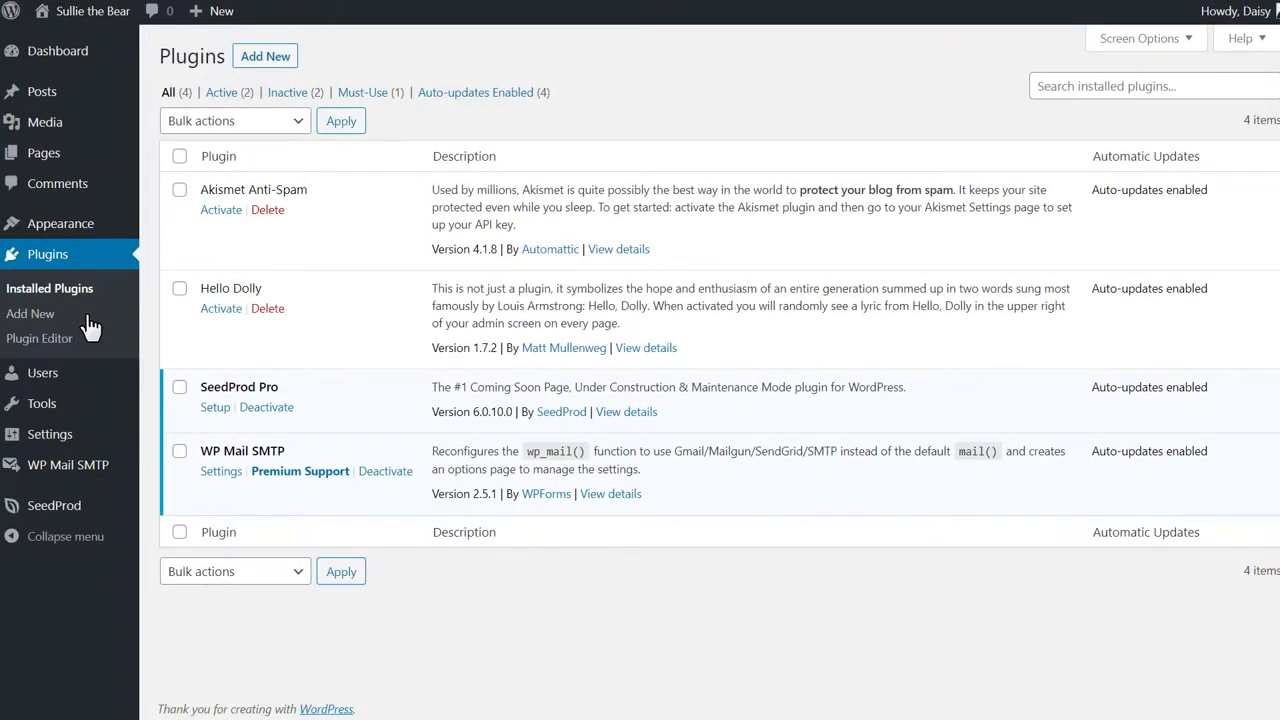
click(286, 58)
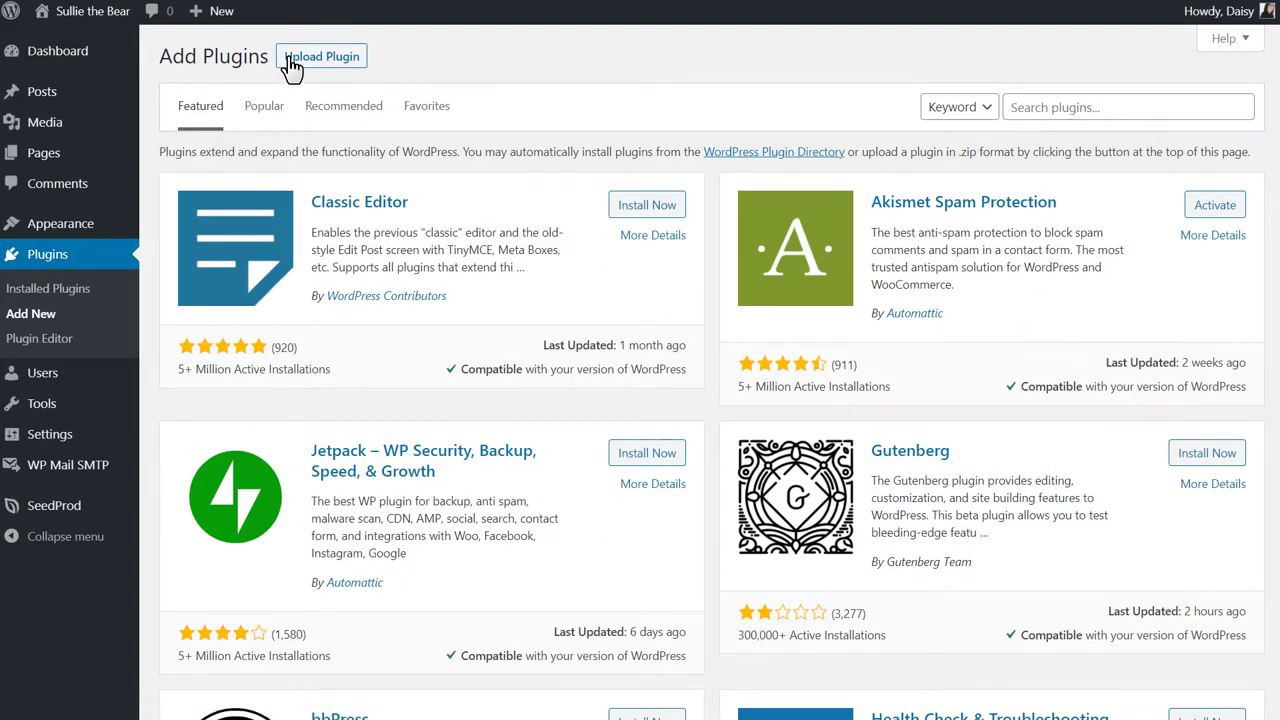
click(291, 62)
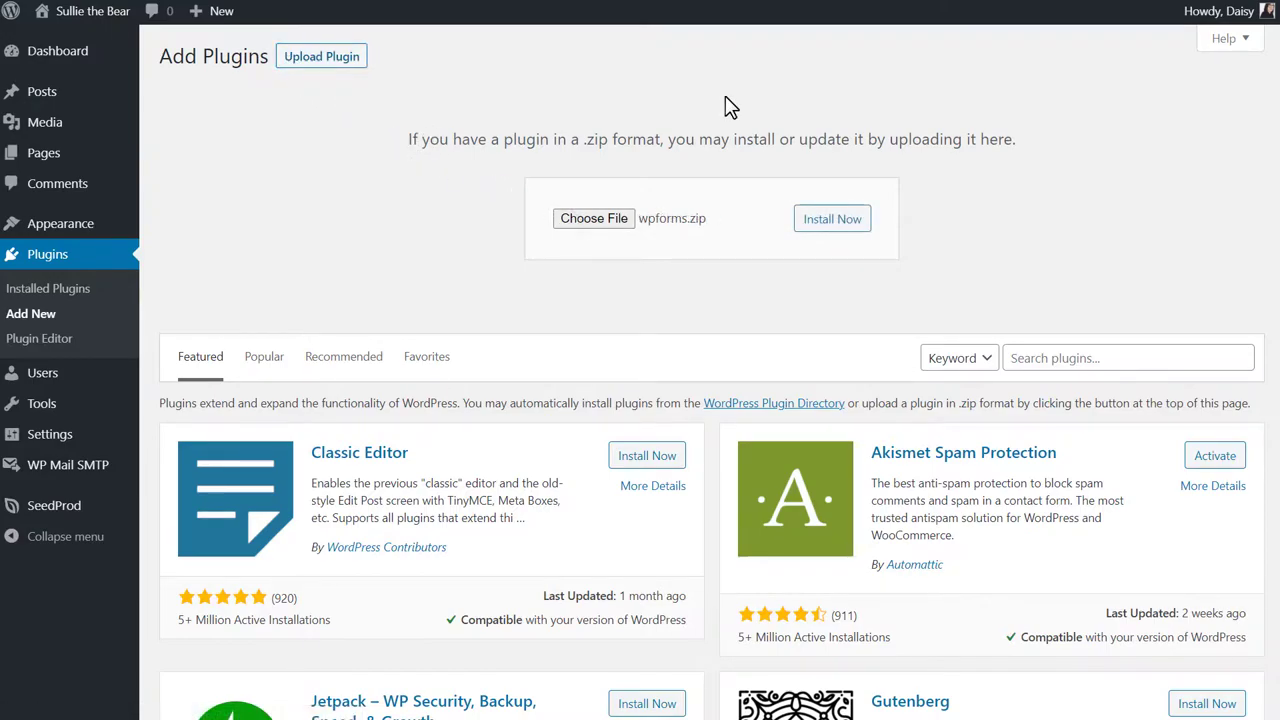
click(856, 224)
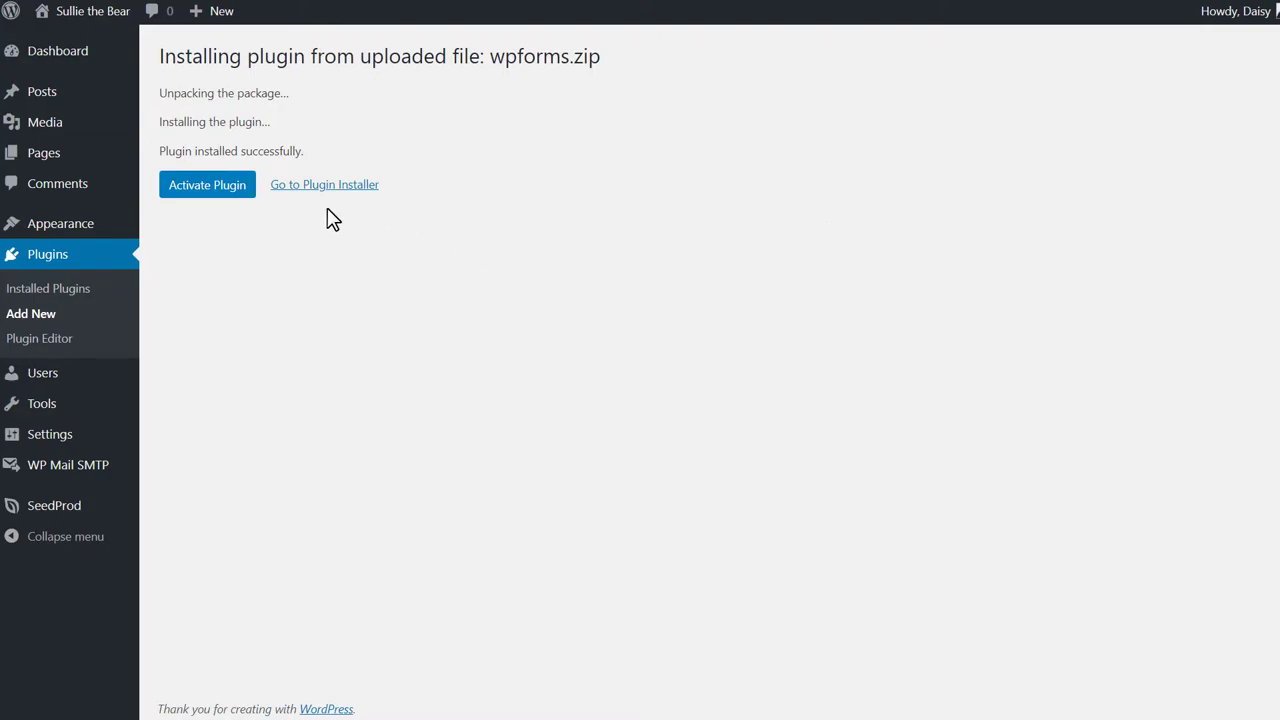
click(240, 200)
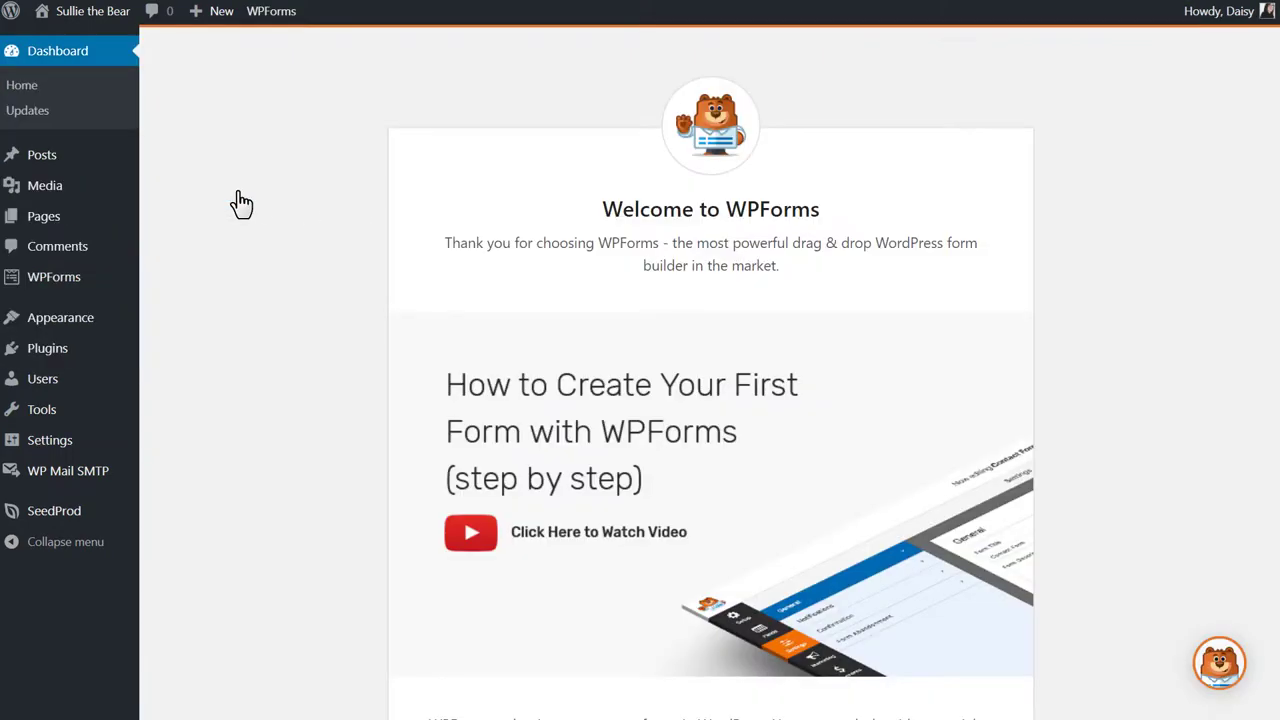
mouse_move(83, 280)
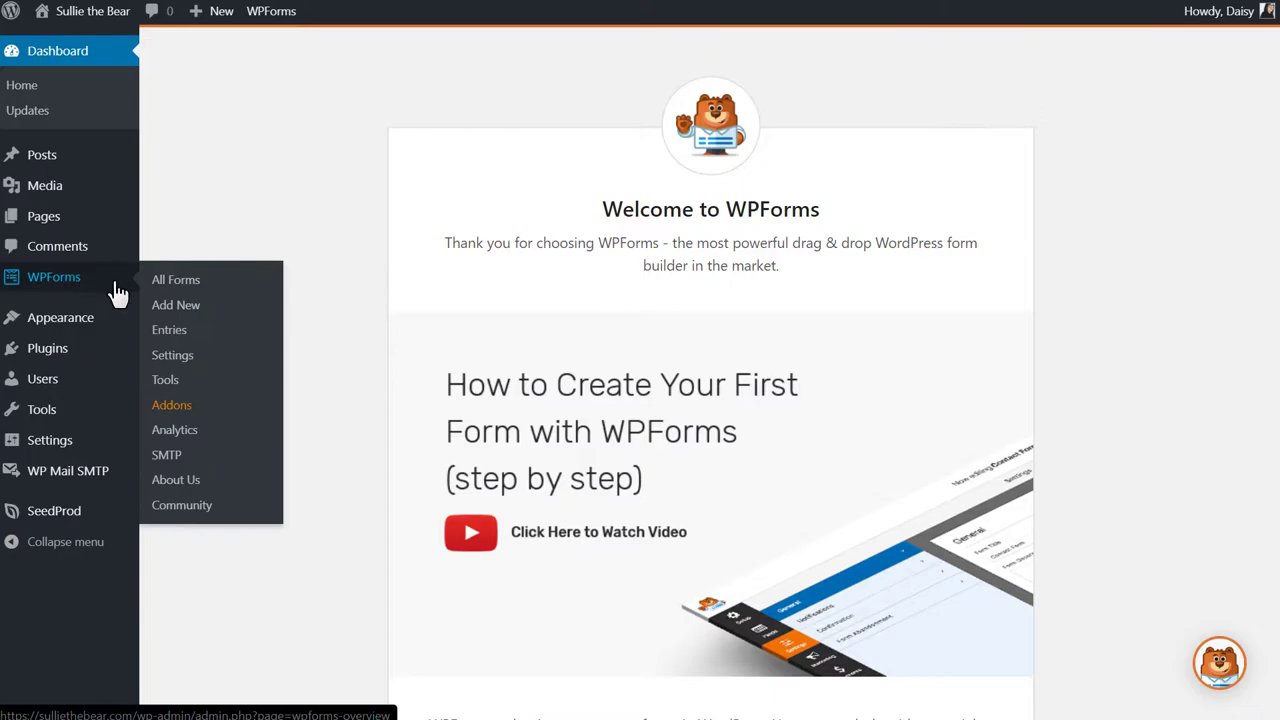
click(194, 358)
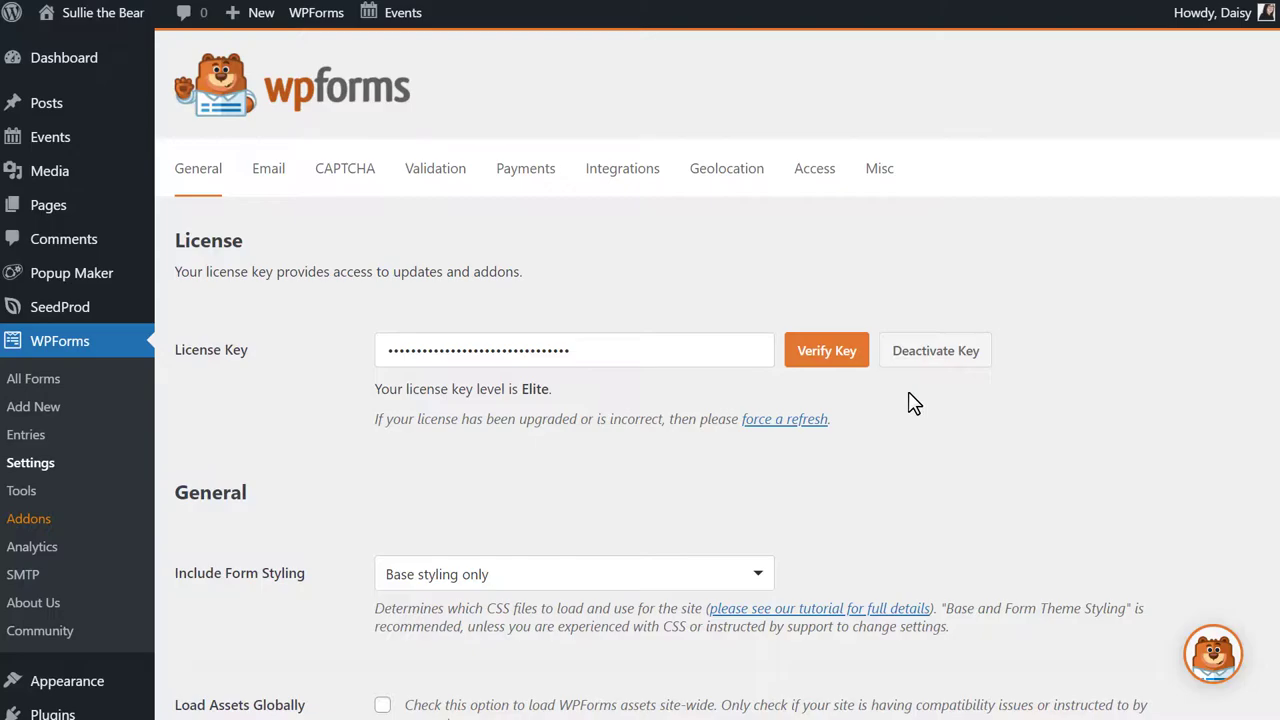
Install the Post Submissions Addon from the WPForms addons
click(58, 522)
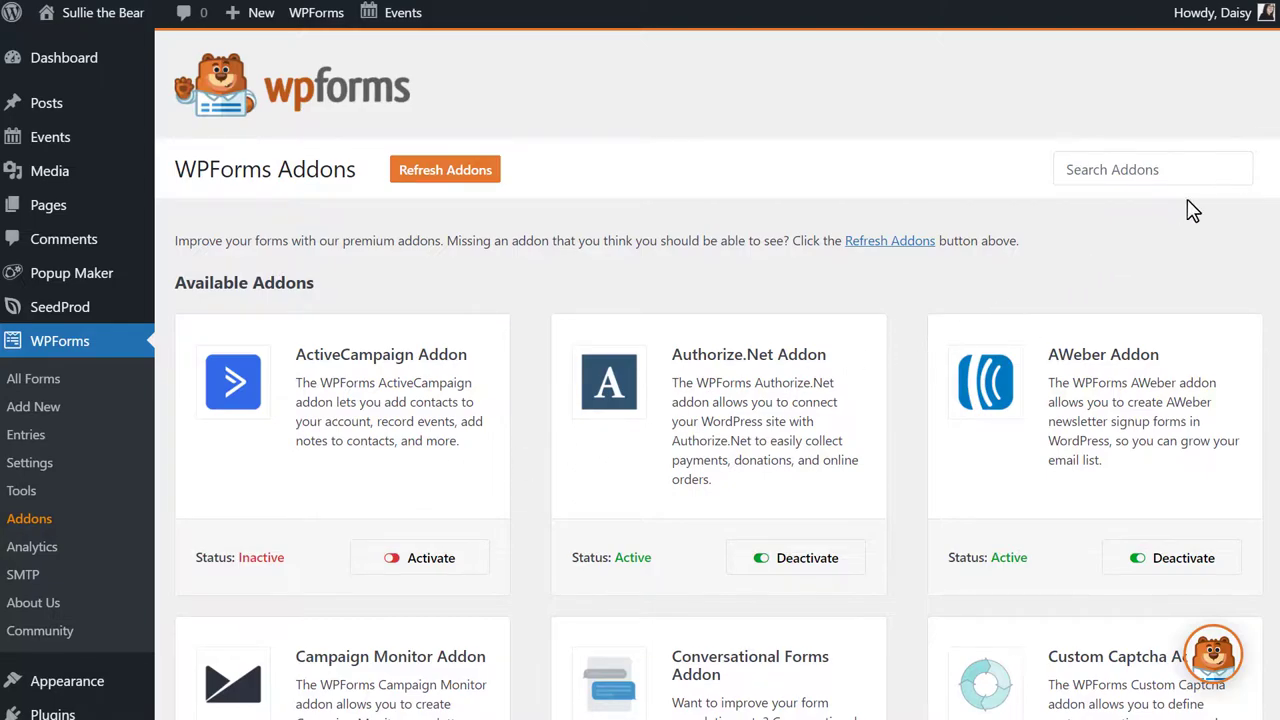
scroll(1276, 104, down, 10)
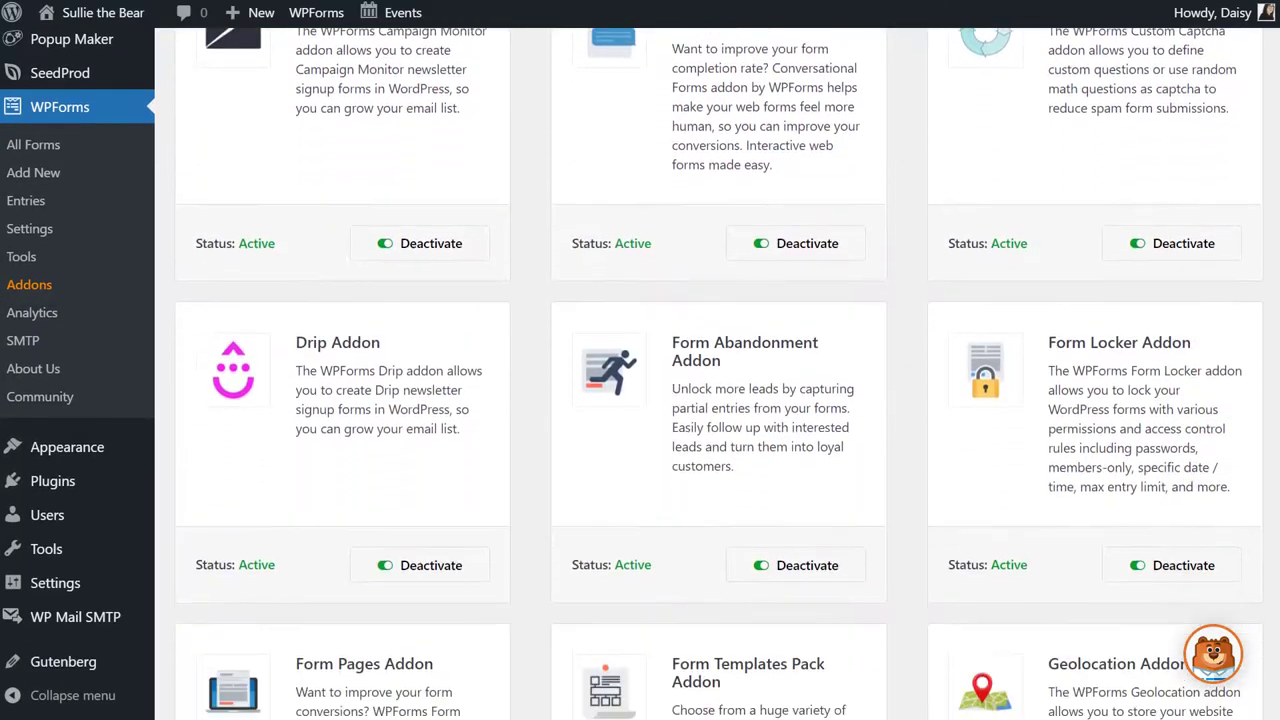
scroll(1268, 363, down, 5)
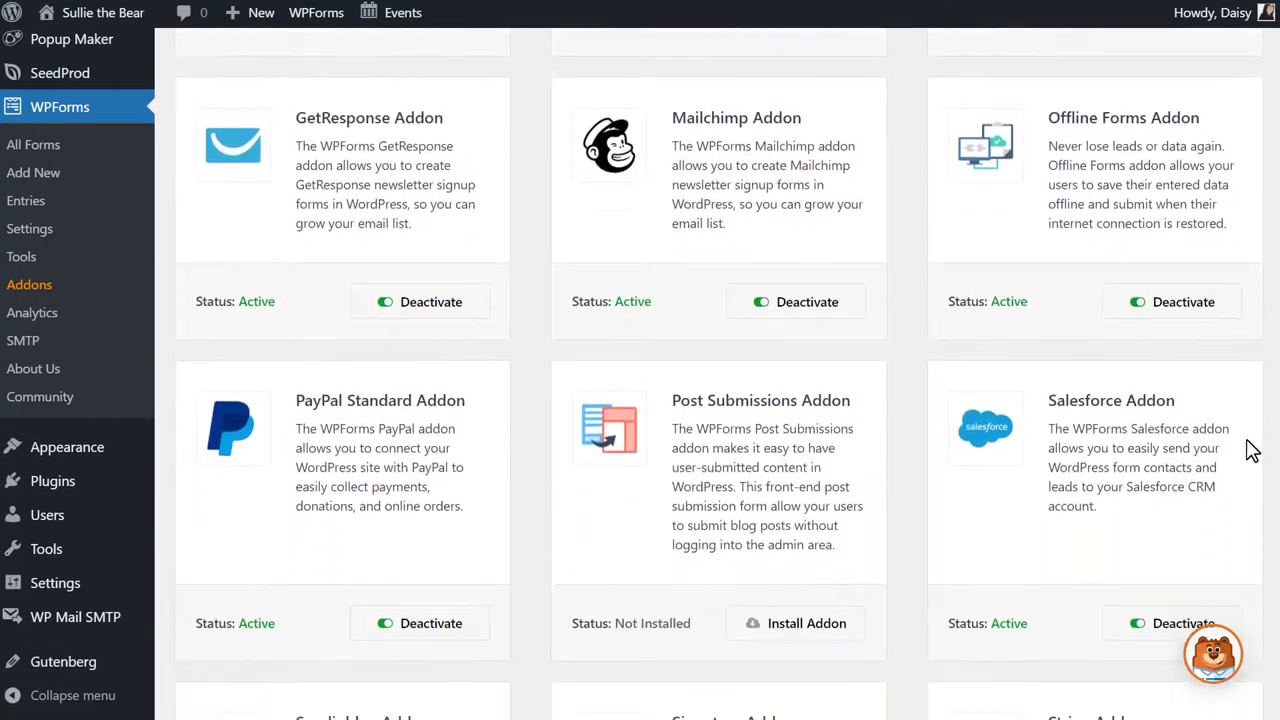
click(852, 534)
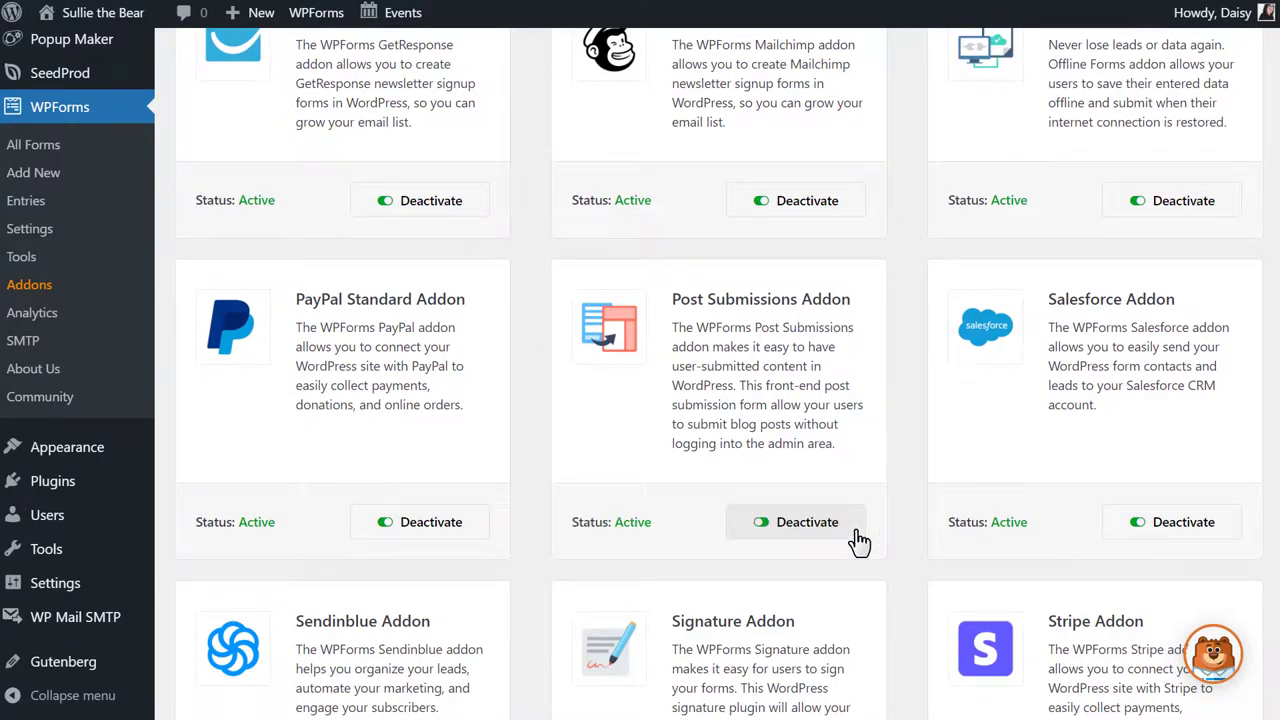
Search the new plugins for "events calendar", and install and activate the matching calendar plugin
click(80, 487)
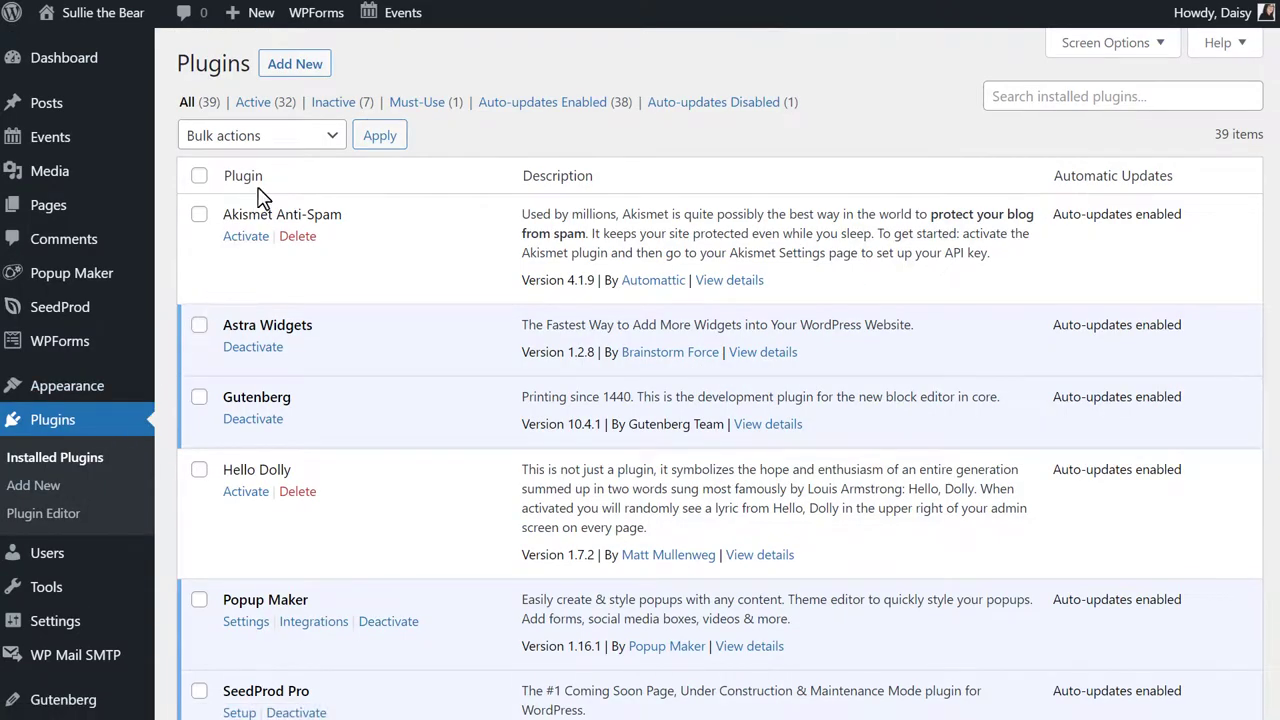
click(298, 64)
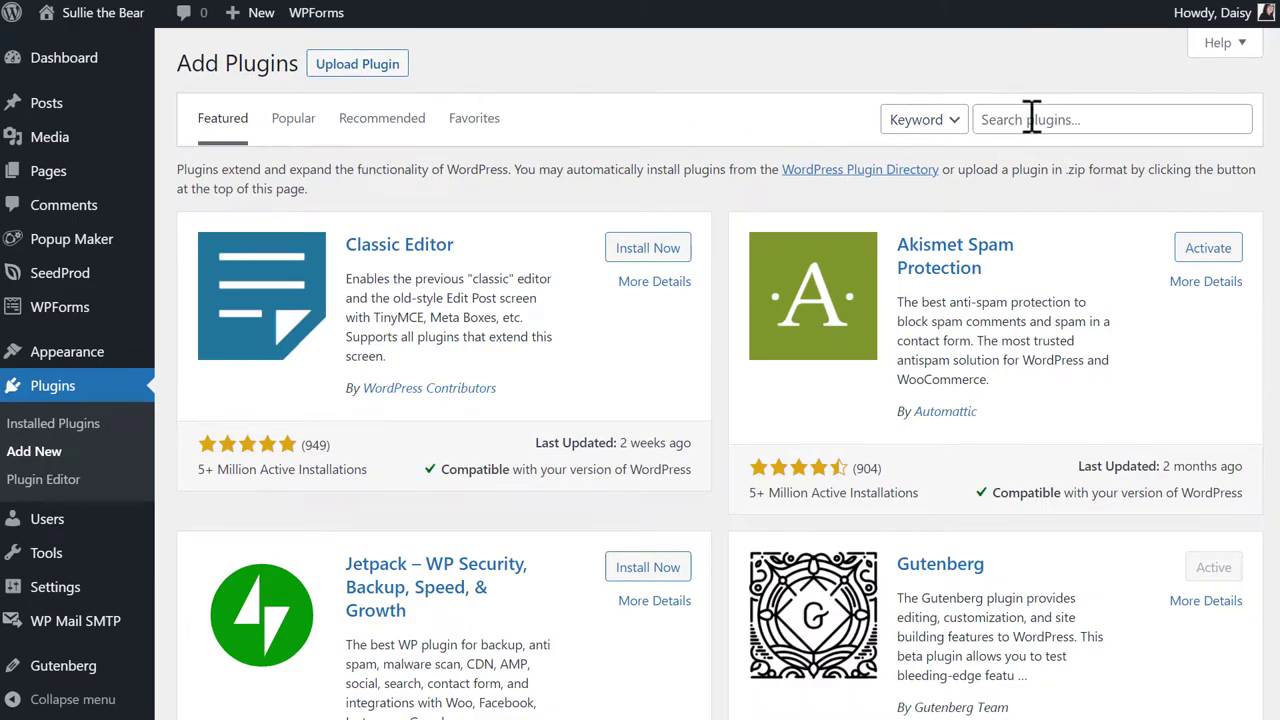
click(1040, 117)
text(events calendar)
click(658, 236)
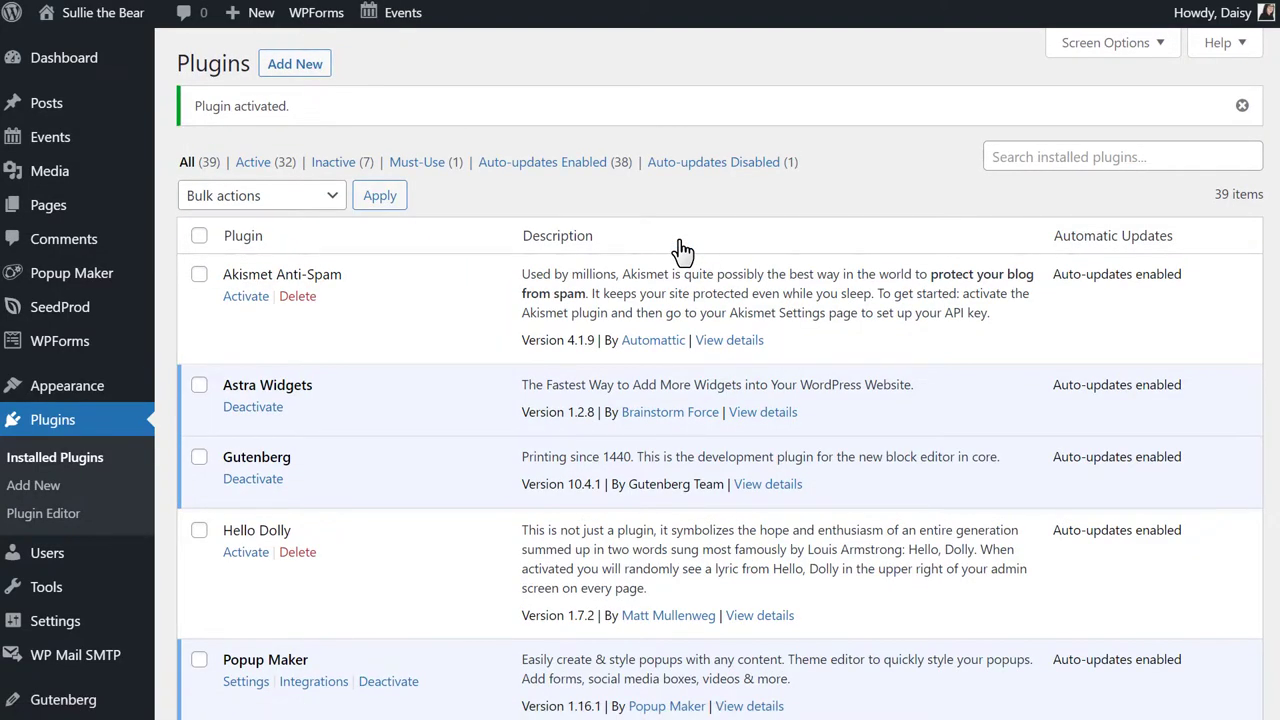
Create a new WPForms form named "Events Form" from the Simple Contact Form template
mouse_move(117, 350)
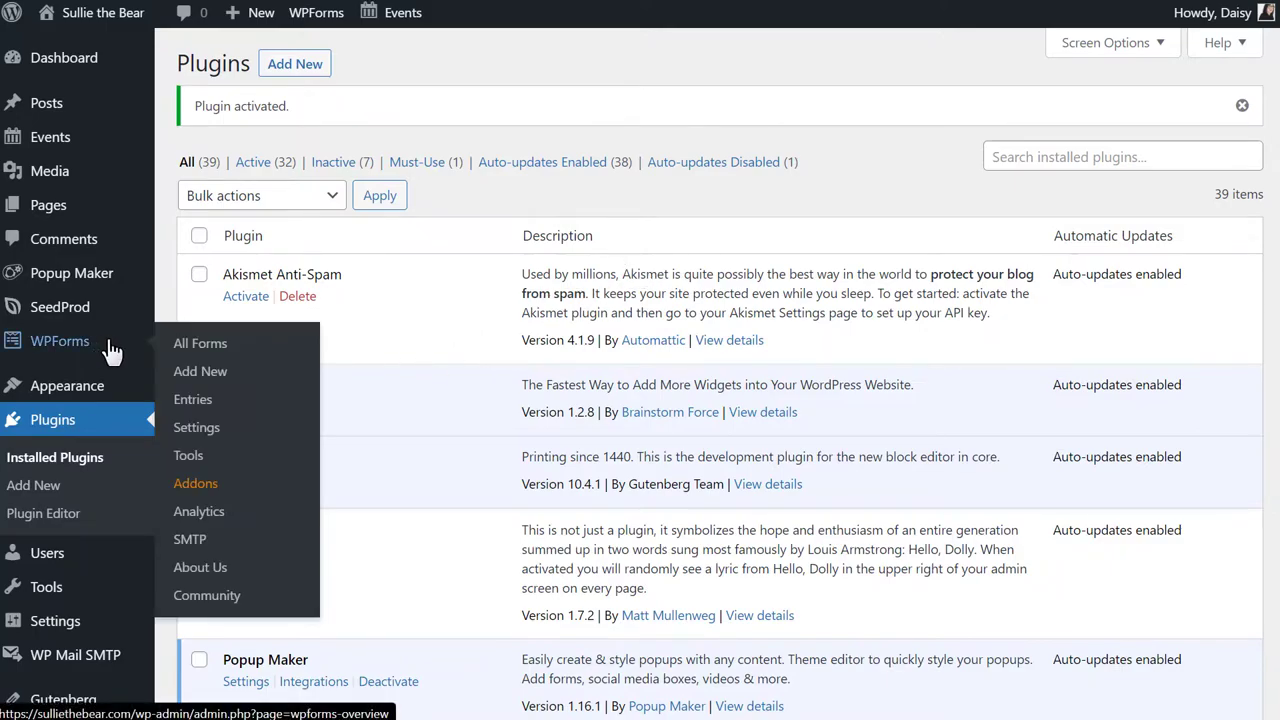
click(243, 377)
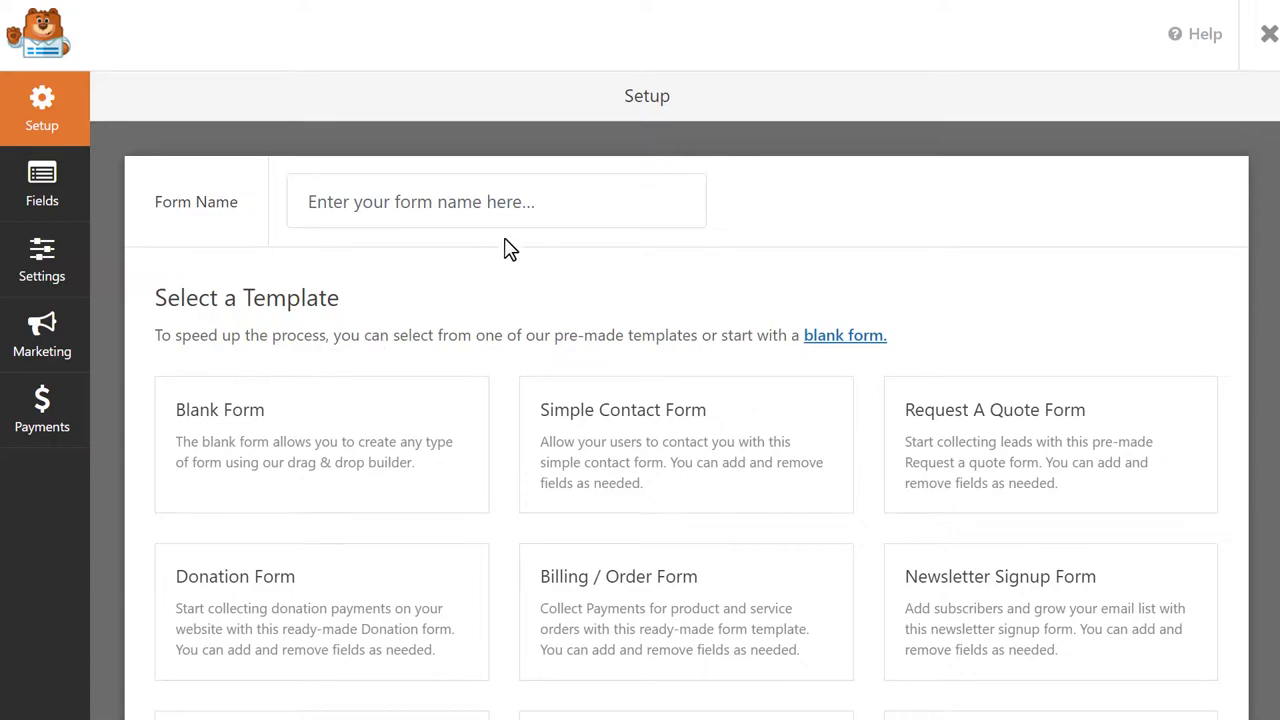
click(533, 209)
text(Events Form)
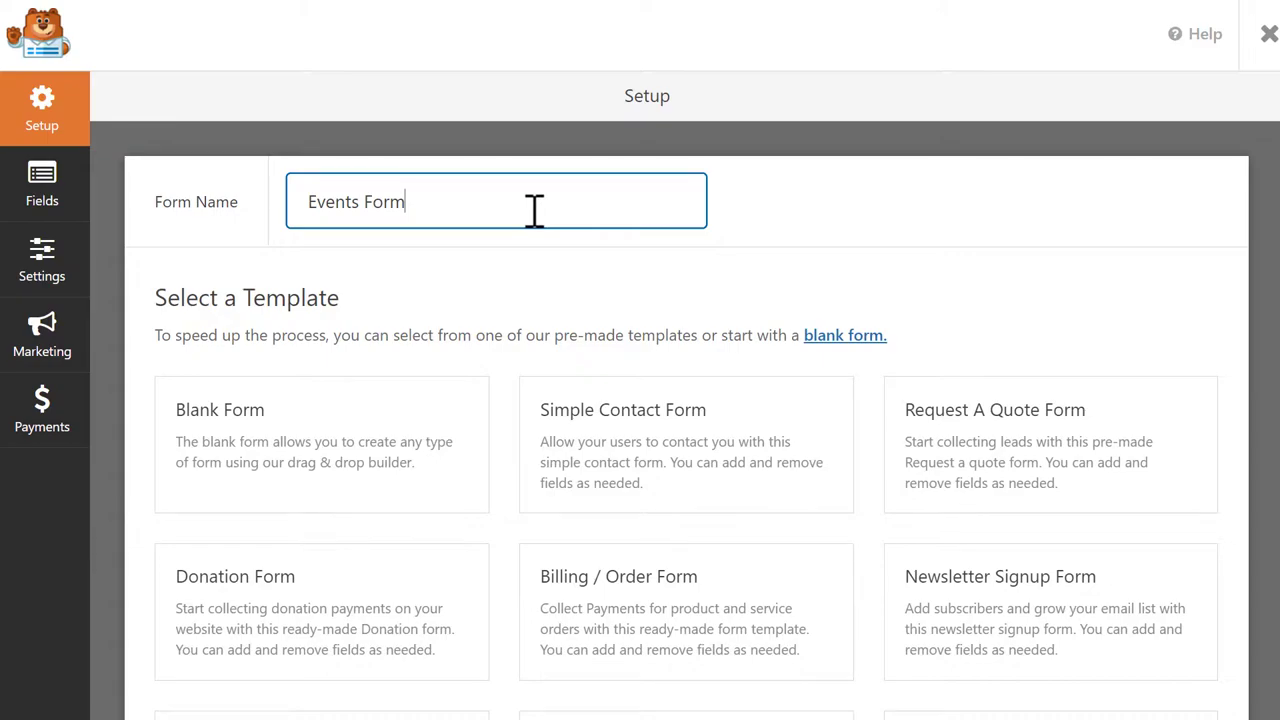
click(695, 445)
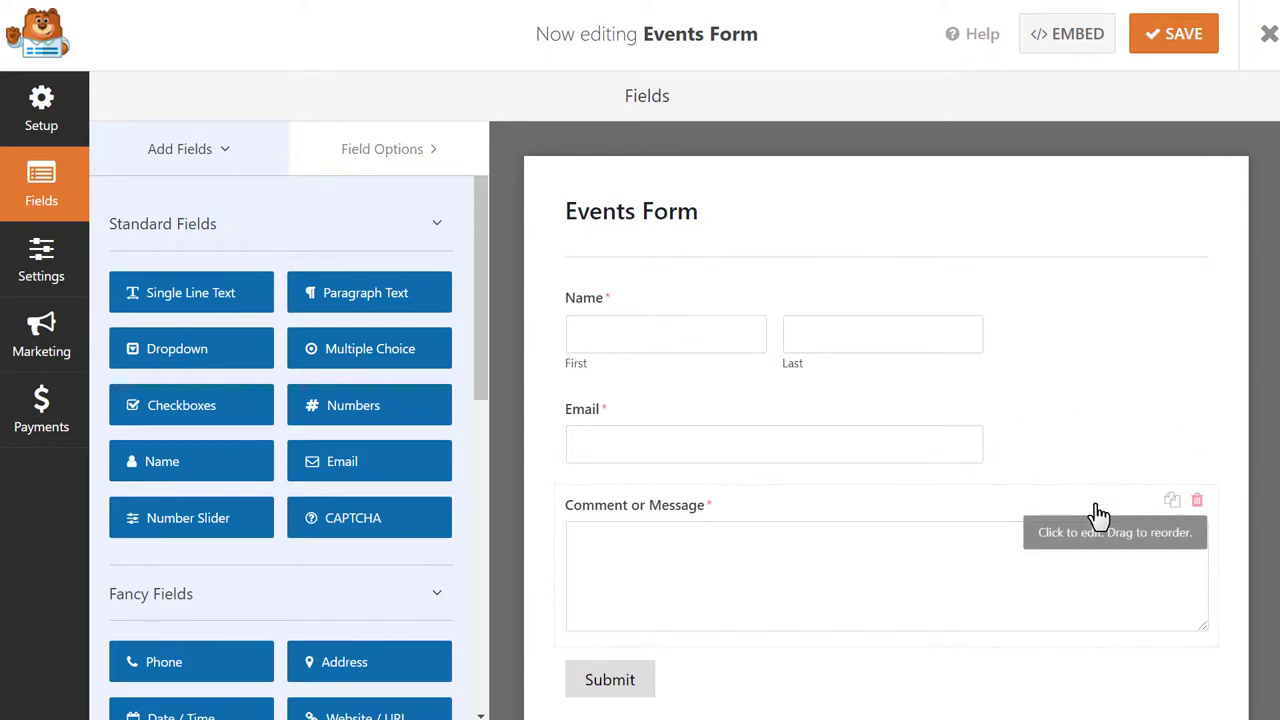
Delete the Comment or Message field and add a Single Line Text field below Email
click(1197, 499)
click(597, 424)
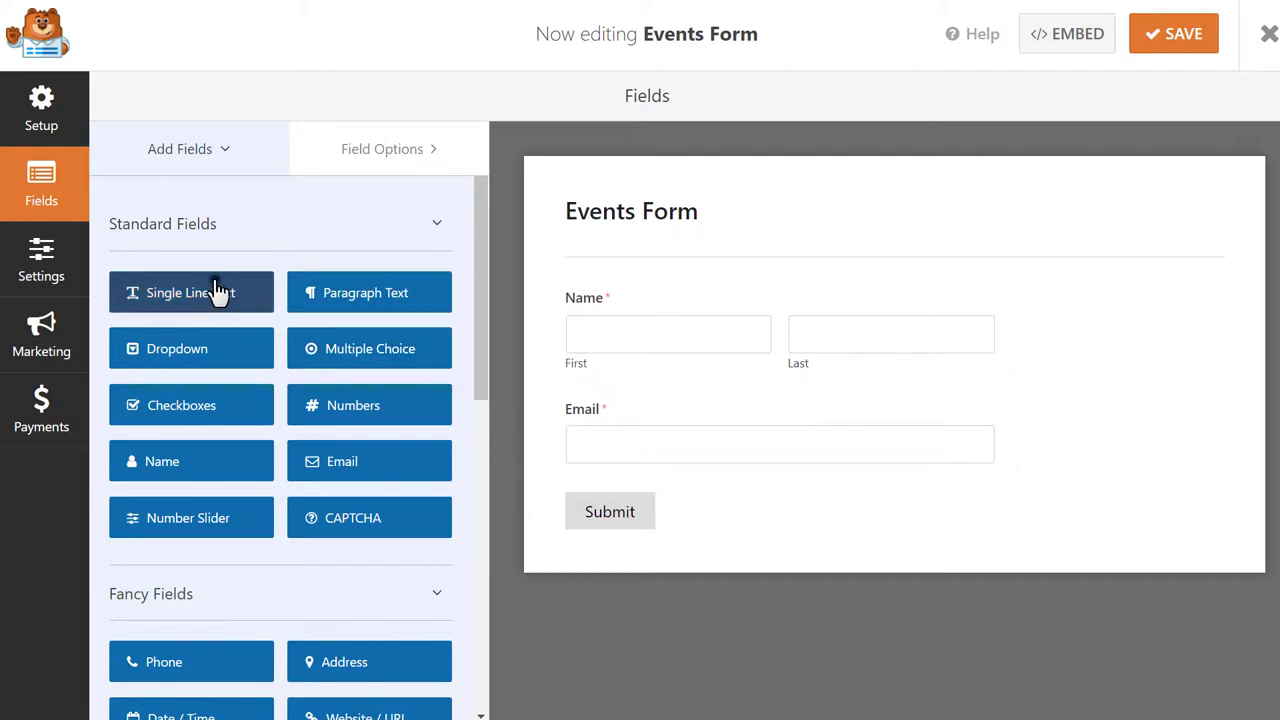
drag(243, 290, 663, 480)
Add two Date / Time fields, a File Upload field and a Paragraph Text field below the Single Line Text field
drag(476, 330, 540, 454)
drag(251, 451, 737, 605)
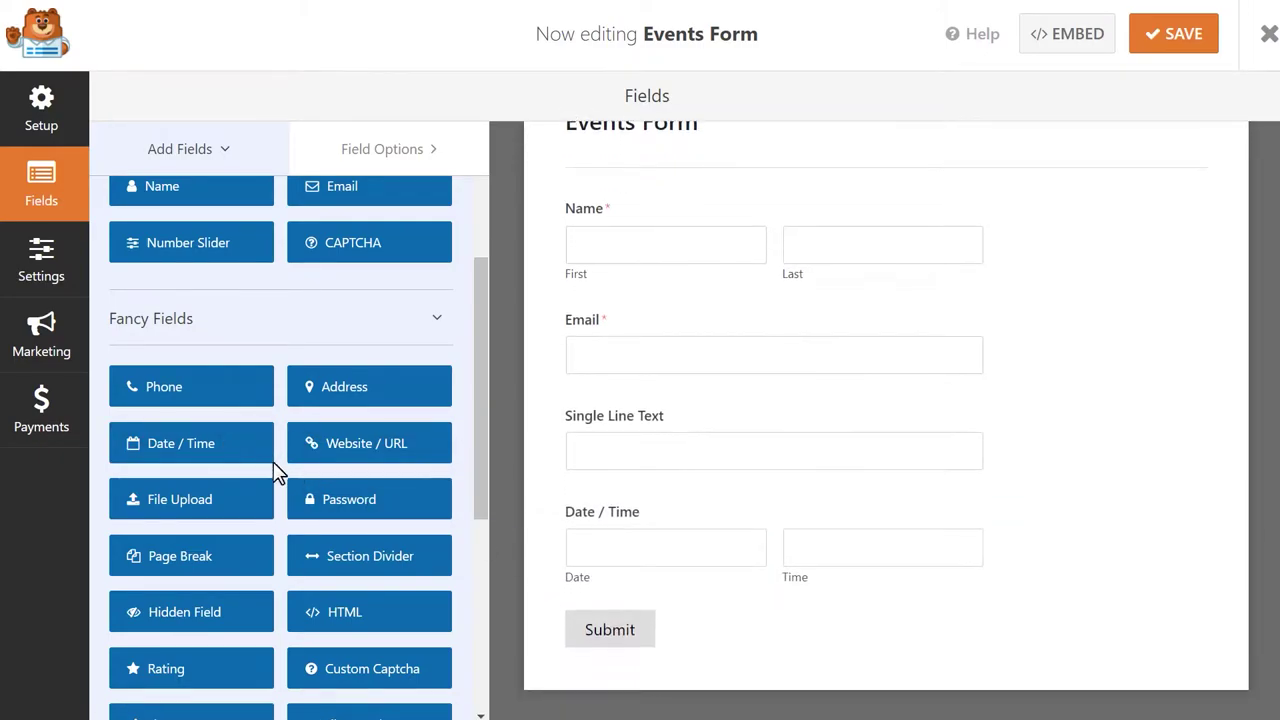
drag(268, 459, 728, 600)
drag(485, 426, 481, 440)
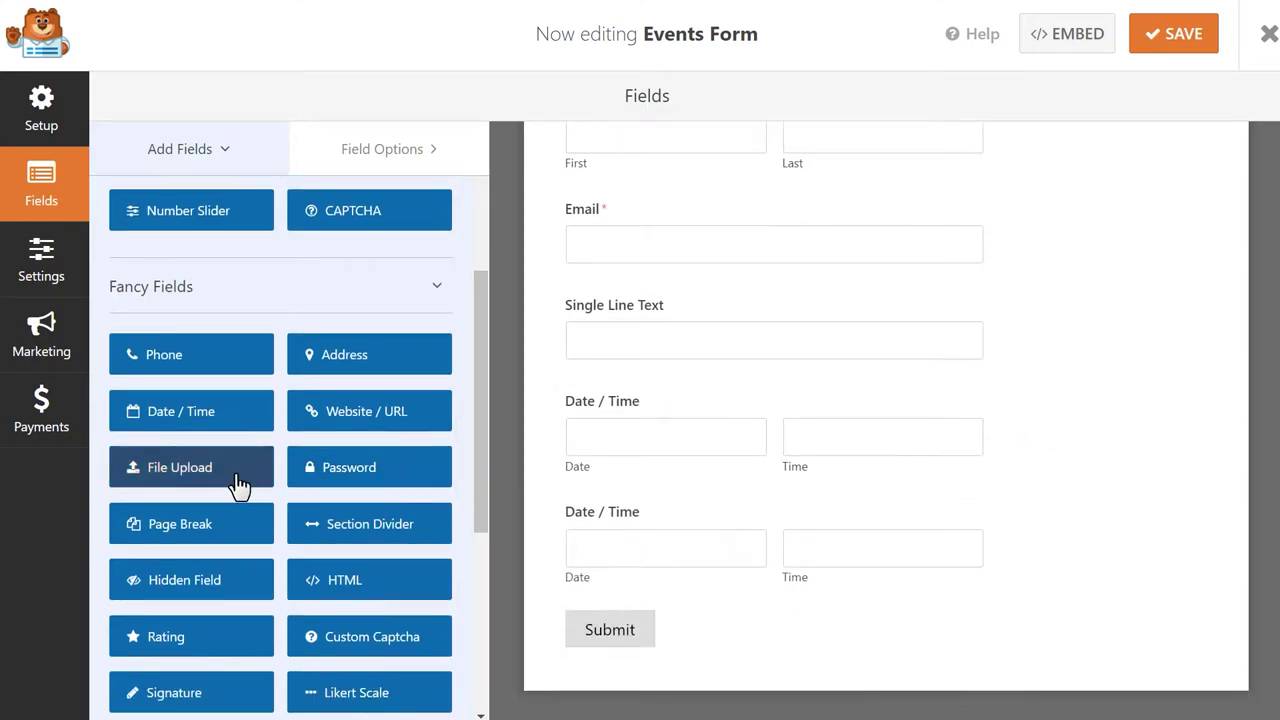
drag(233, 477, 677, 588)
scroll(450, 500, up, 2)
drag(366, 189, 735, 603)
Label the Single Line Text field "Event Title" and make it required
scroll(735, 603, up, 3)
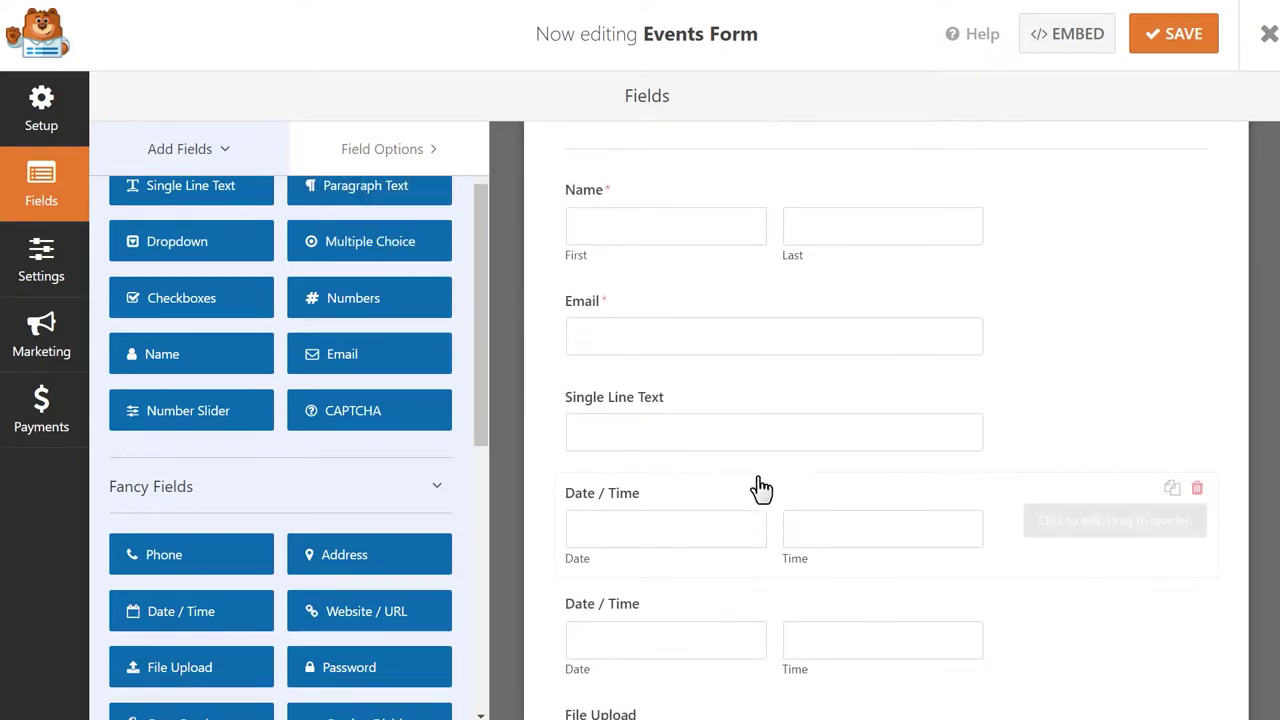
click(775, 410)
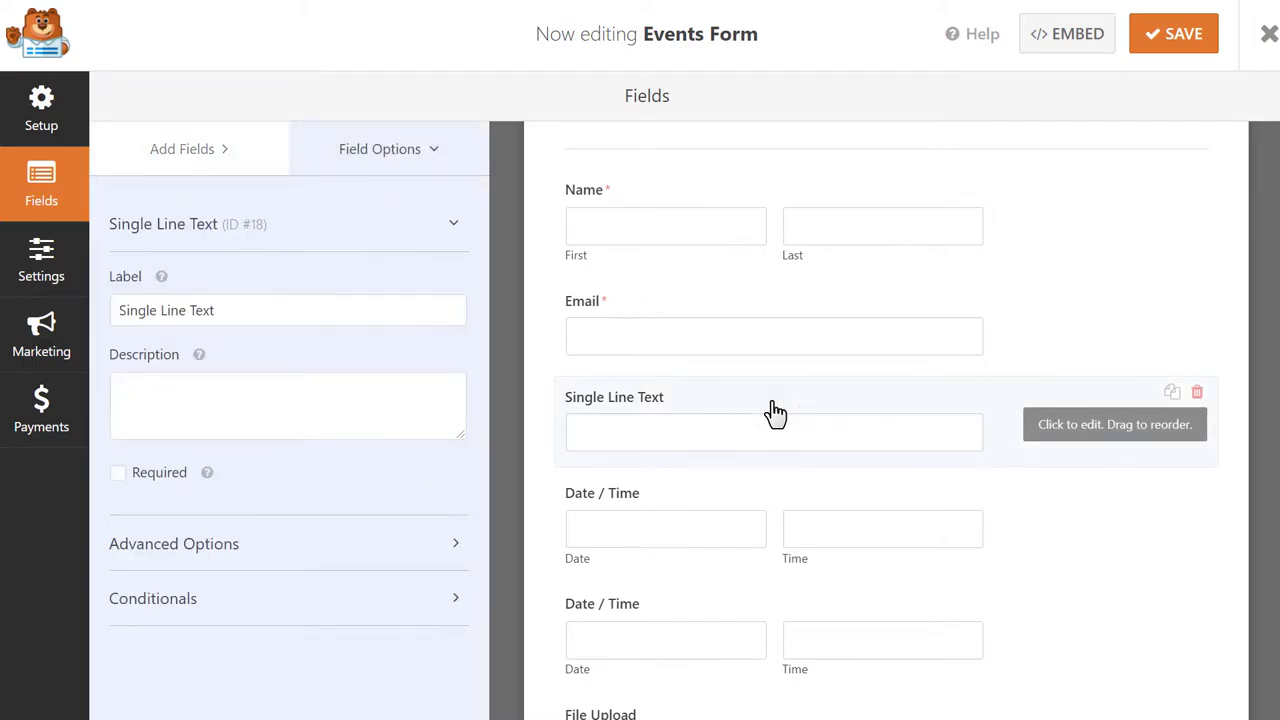
drag(403, 310, 109, 320)
text(Event Title)
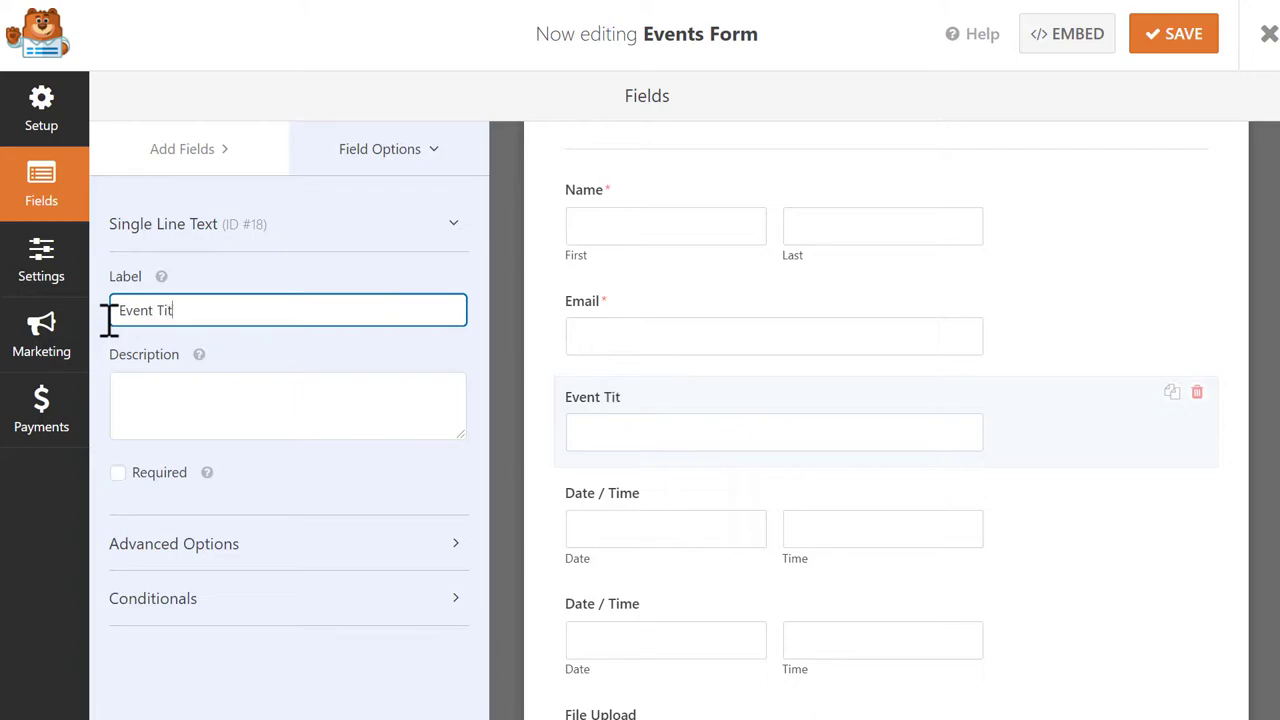
click(119, 478)
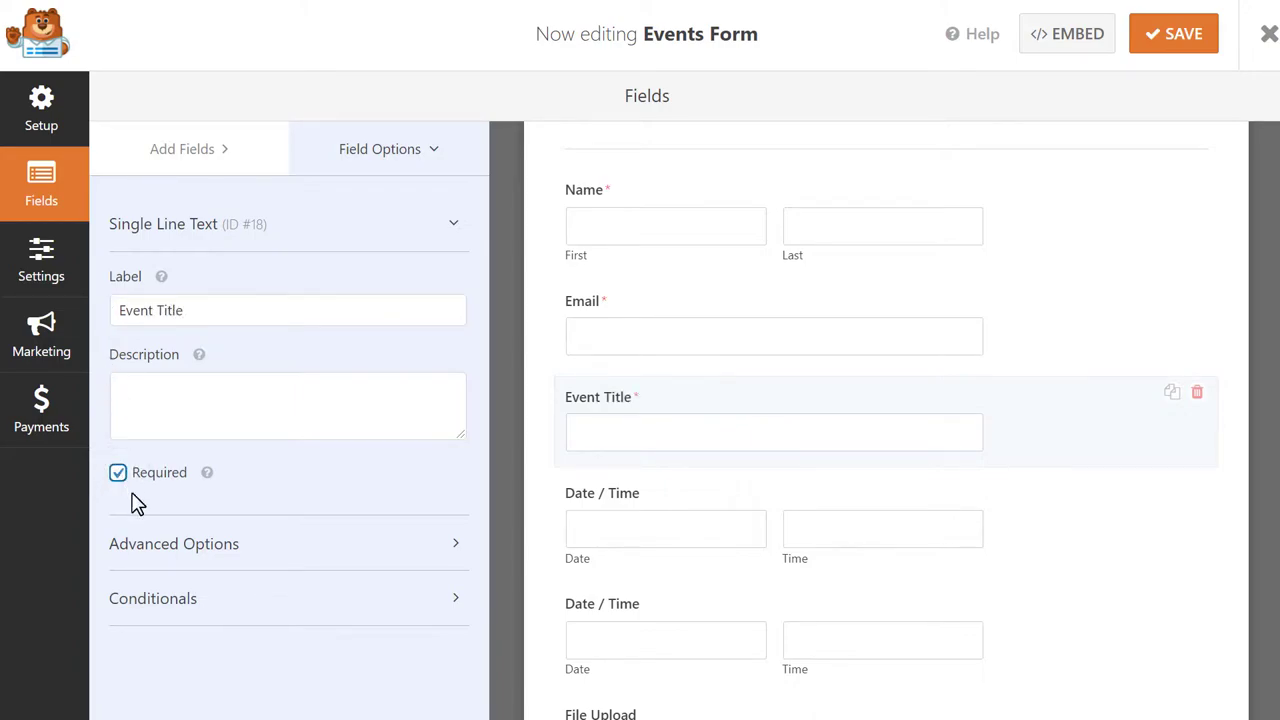
Label the first Date / Time field "Start Date" and make it required
click(673, 495)
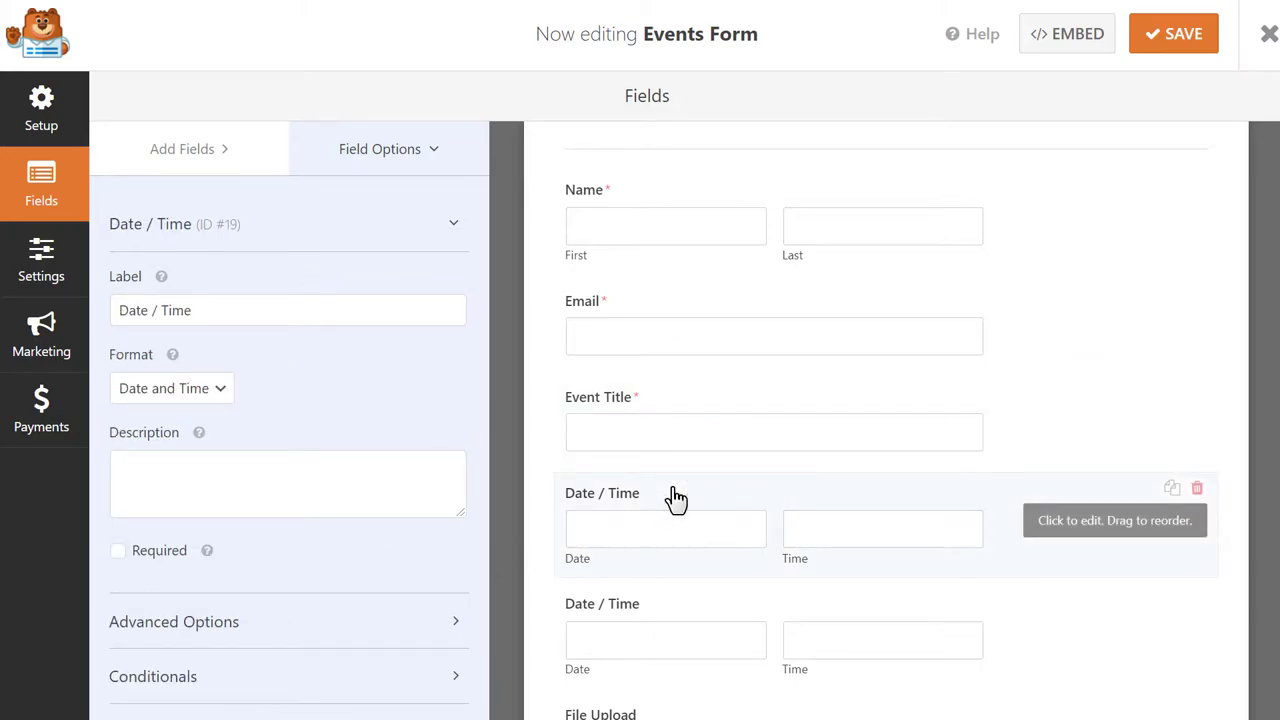
drag(243, 314, 100, 310)
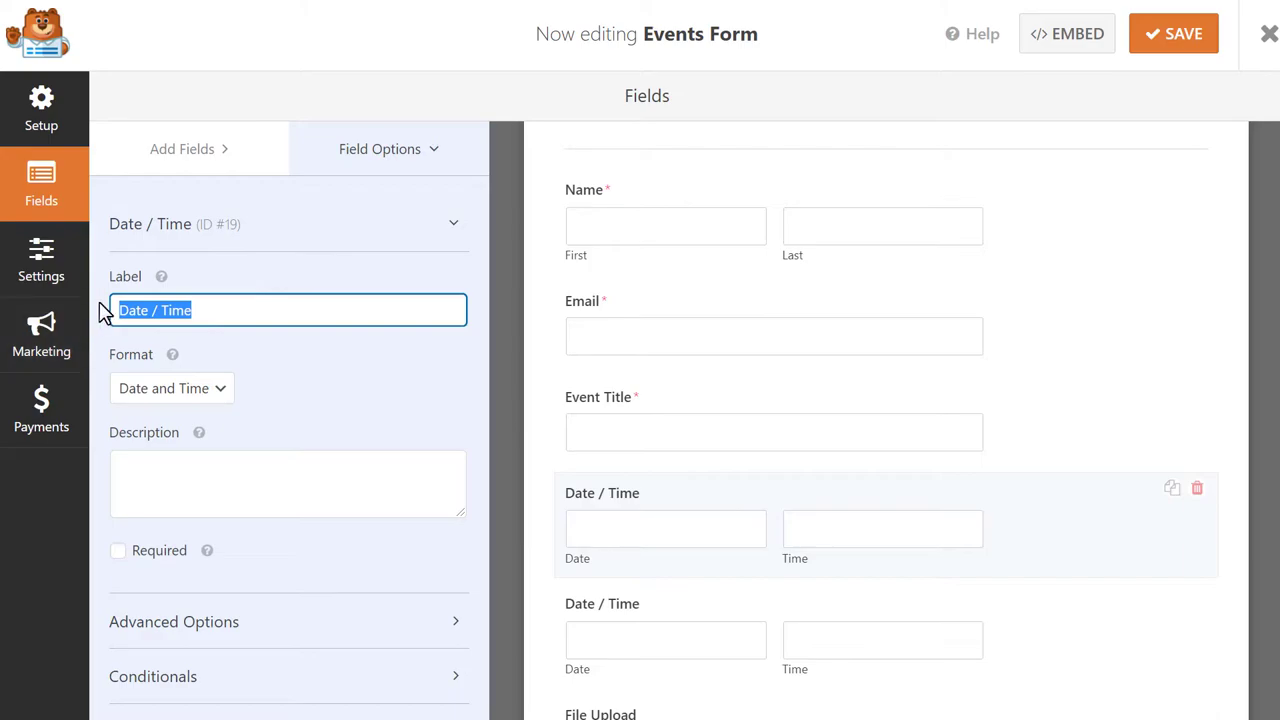
text(Start)
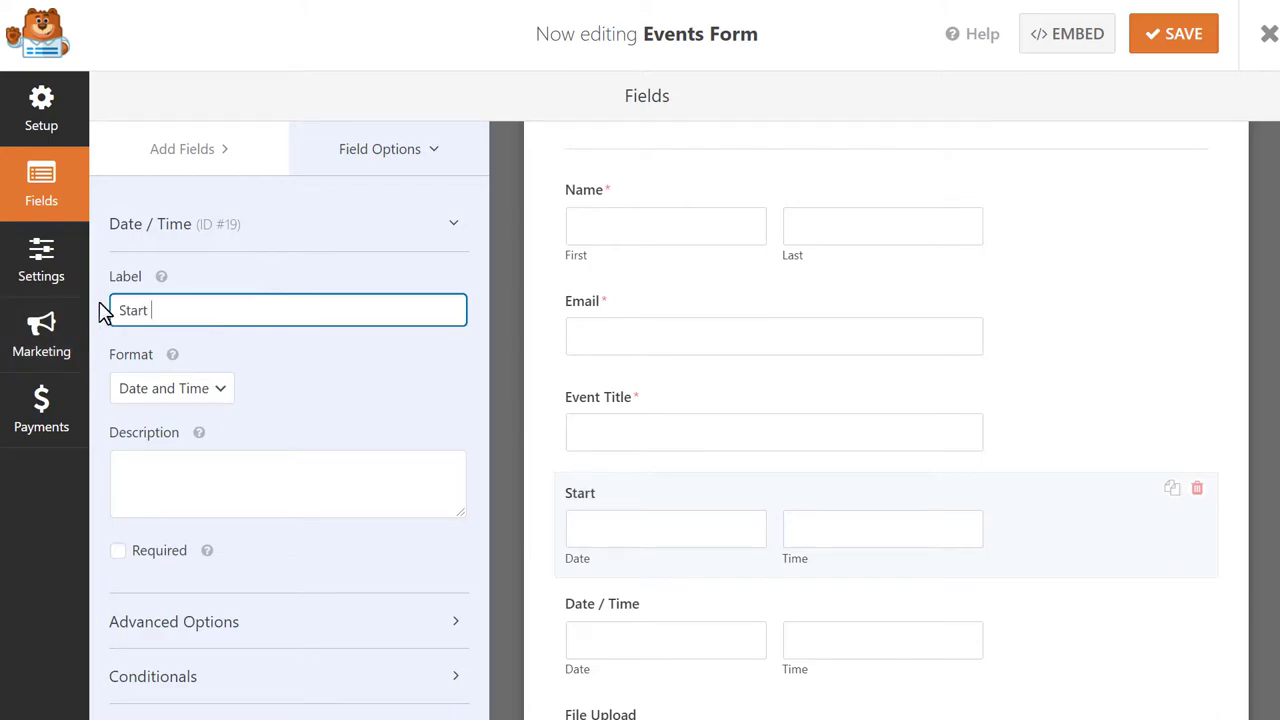
text(Date)
click(119, 552)
Label the second Date / Time field "End Date" and make it required
click(683, 615)
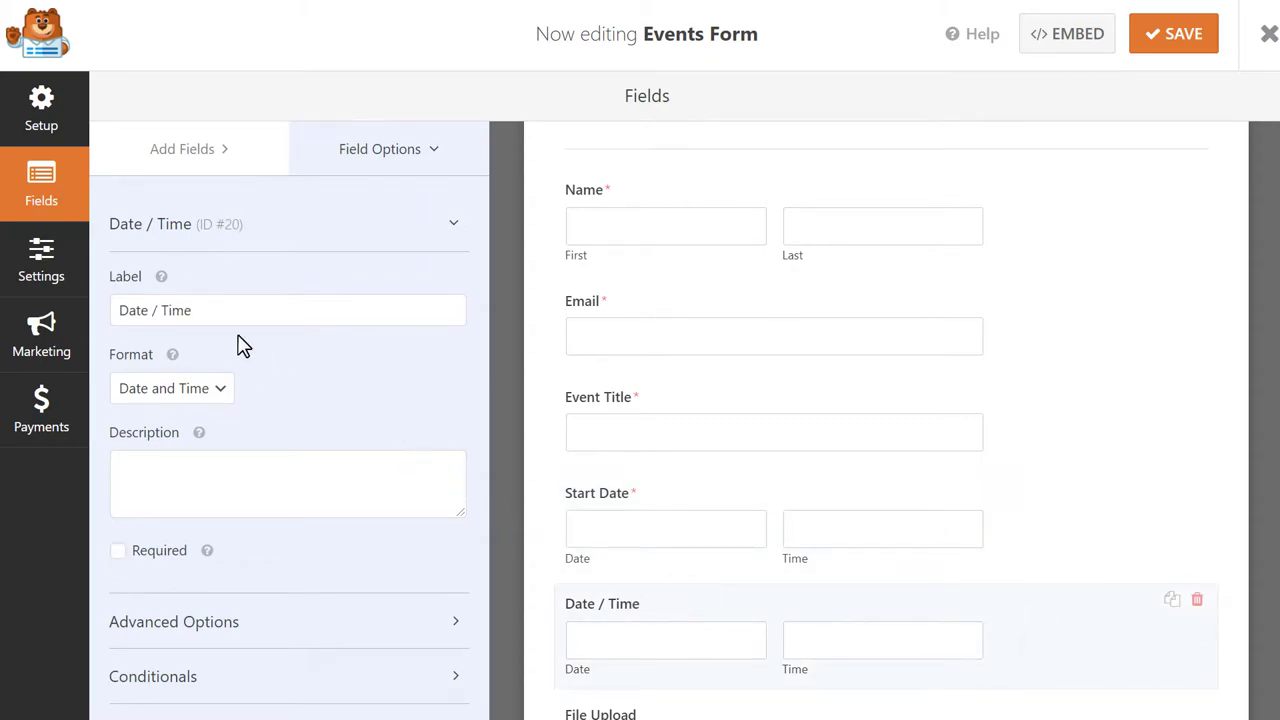
drag(191, 303, 94, 297)
text(End D)
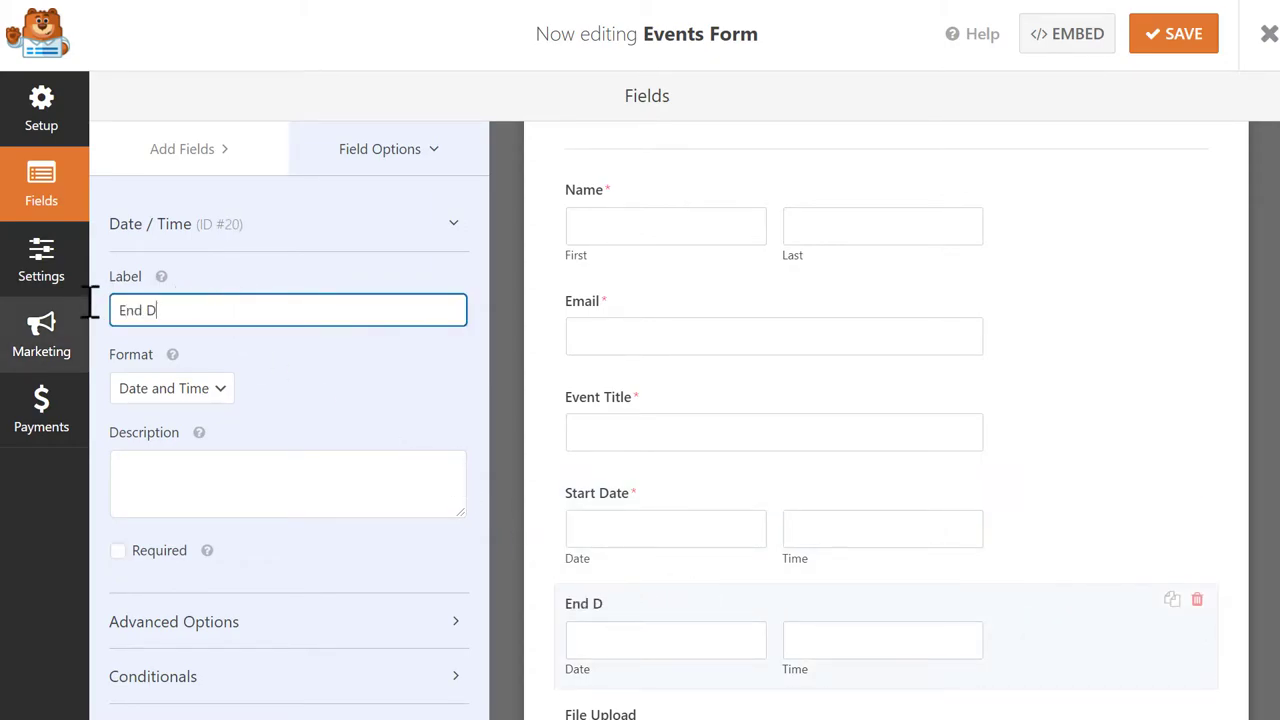
text(ate)
click(120, 552)
Label the File Upload field "Promotional Image"
scroll(640, 555, down, 2)
click(671, 527)
drag(226, 311, 75, 300)
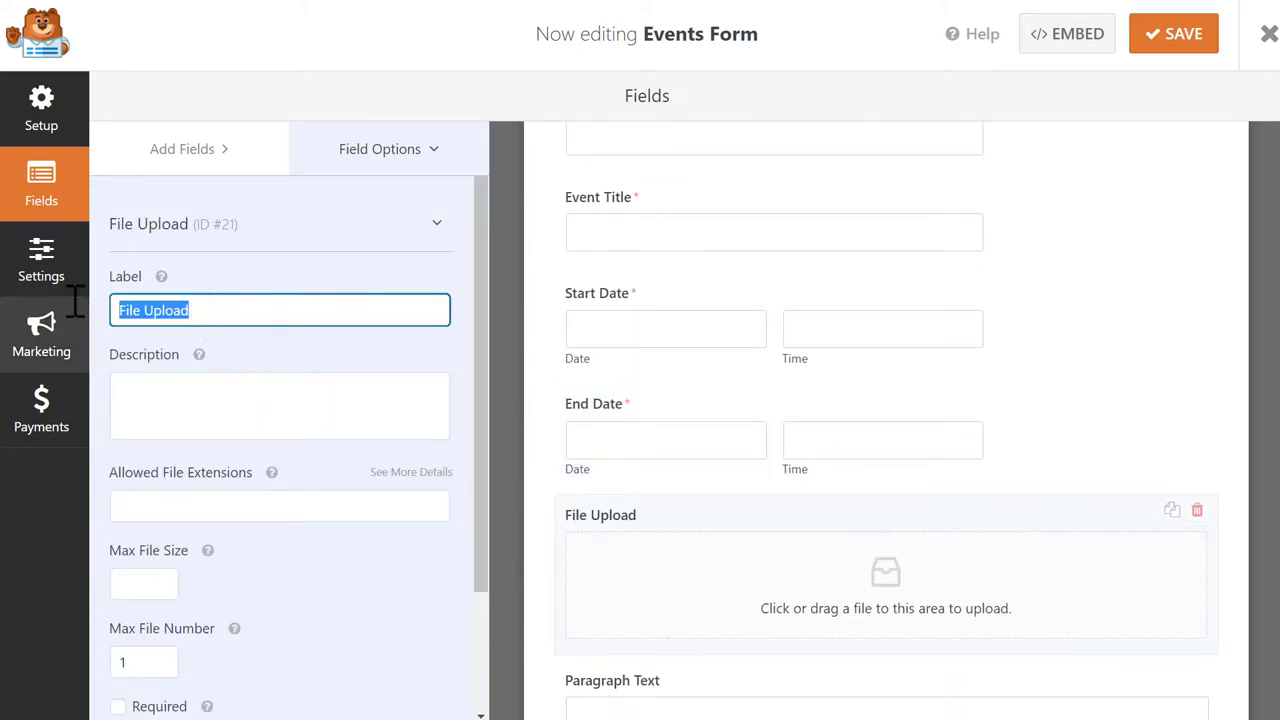
text(Promotional I)
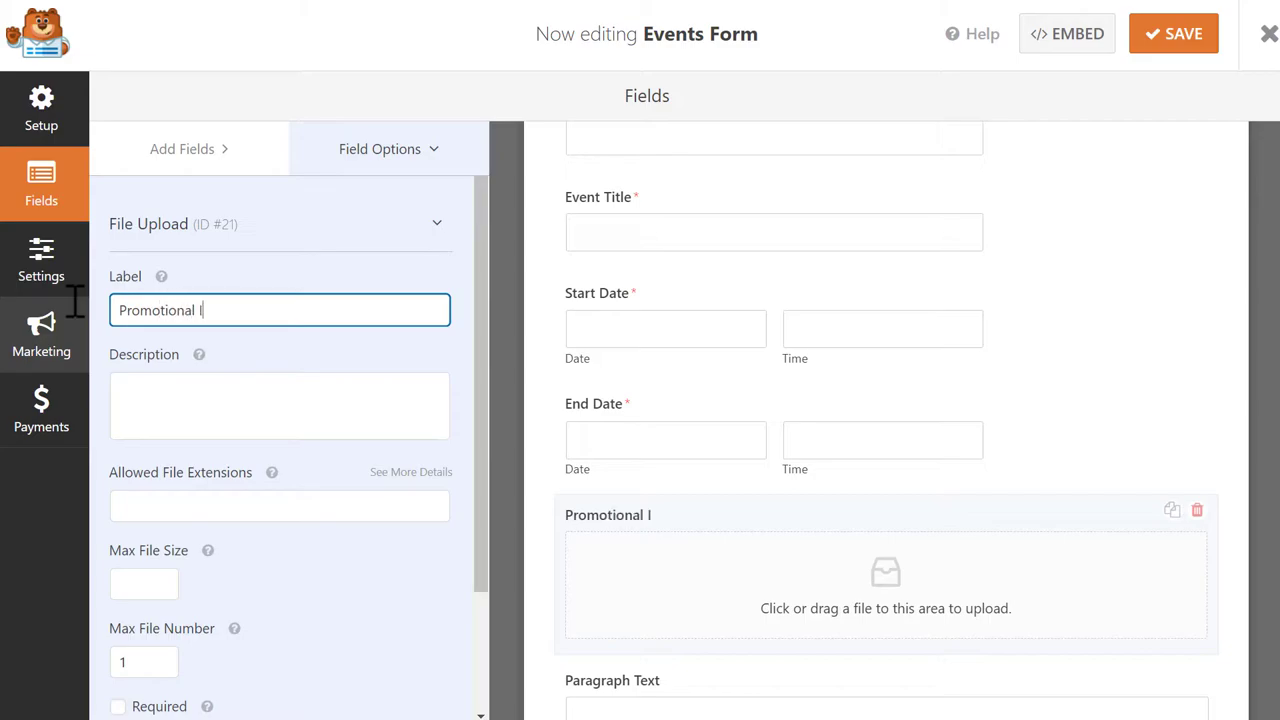
text(mage)
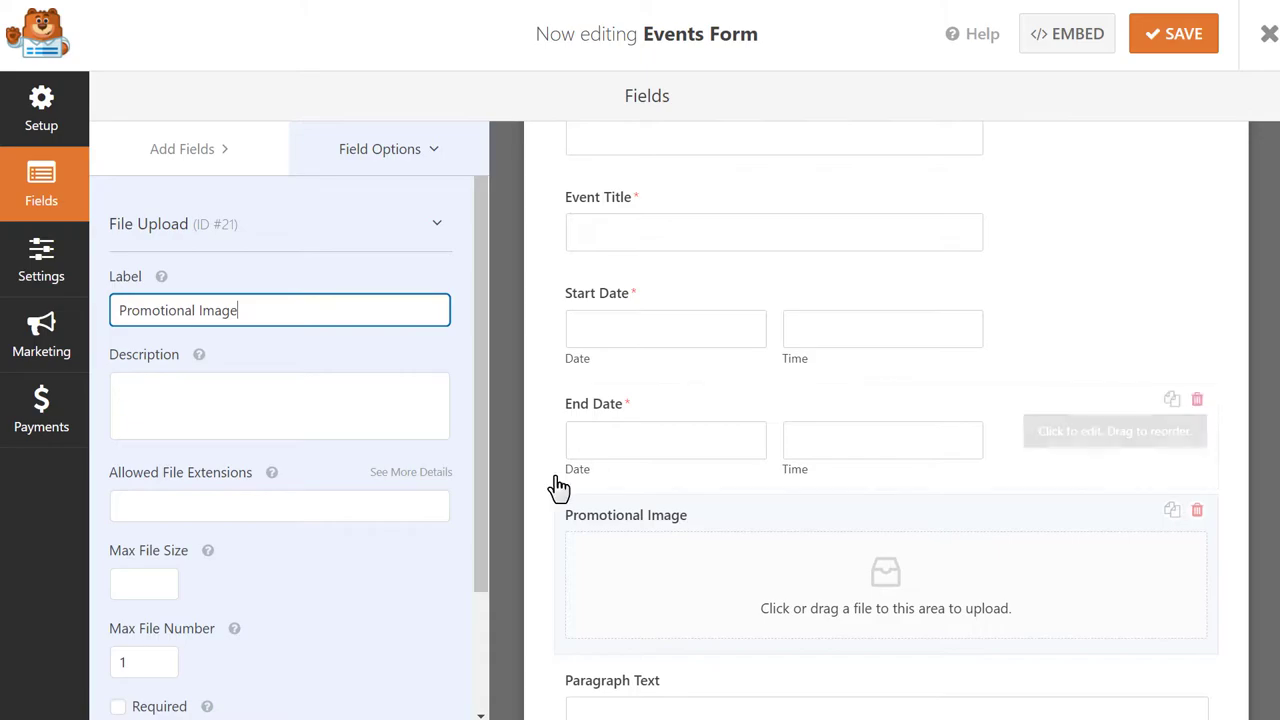
Label the Paragraph Text field "Description" and save the form
scroll(562, 492, down, 1)
scroll(568, 497, down, 1)
click(707, 492)
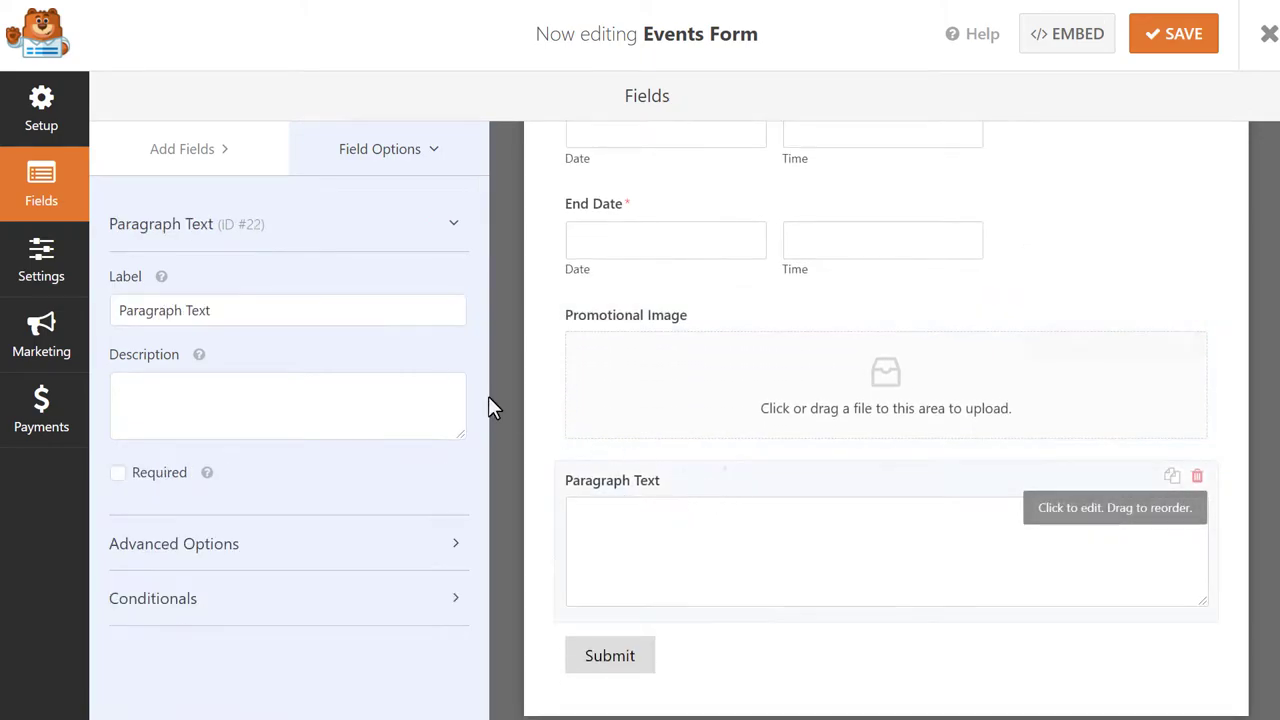
triple_click(284, 313)
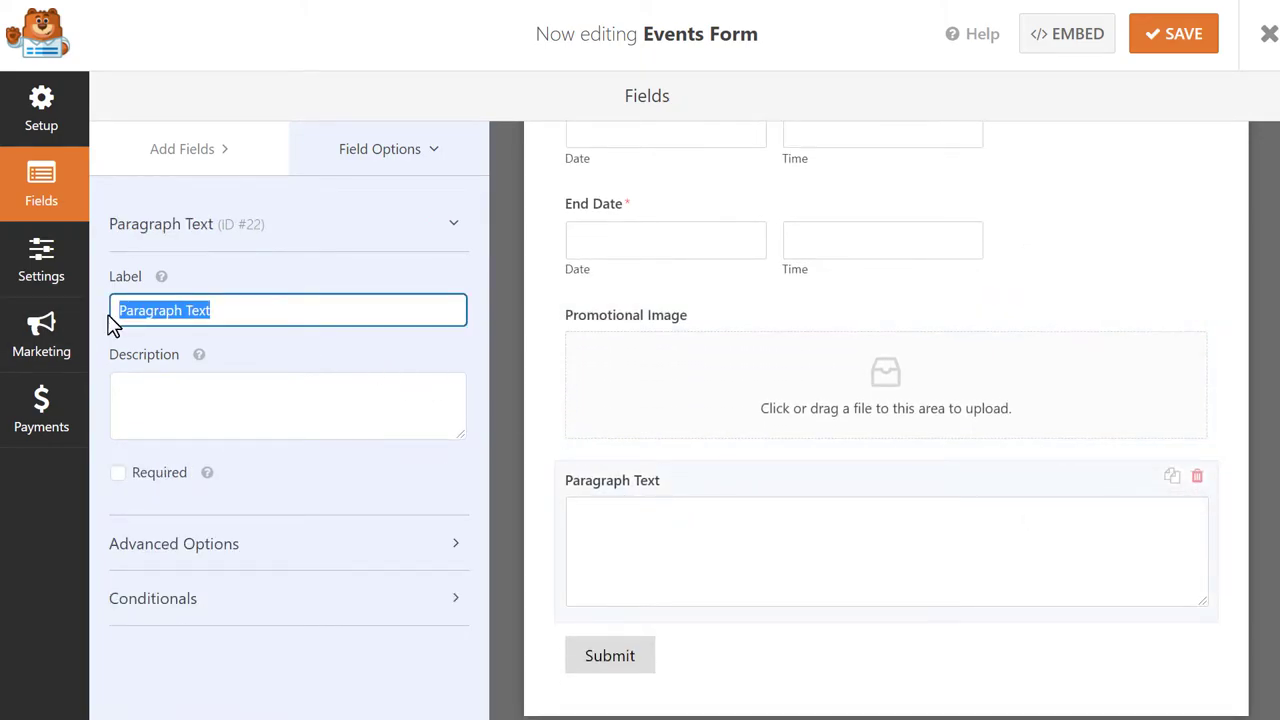
text(Descripti)
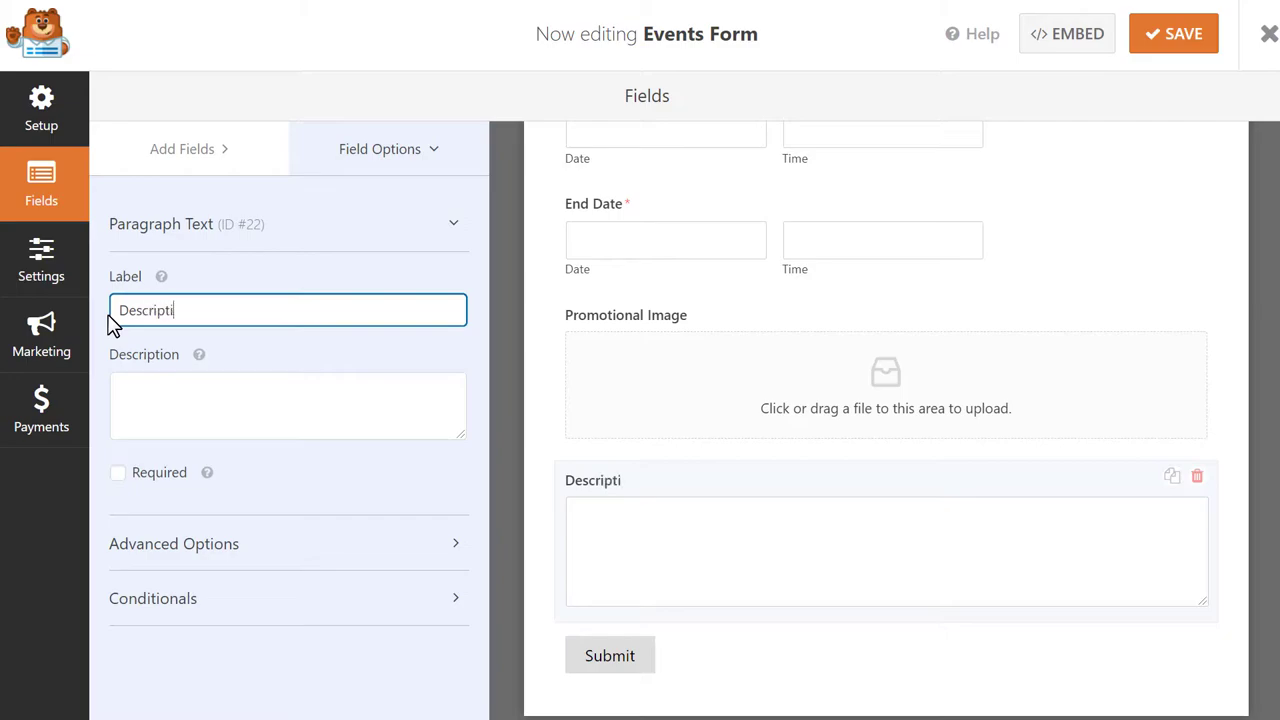
text(on)
click(1160, 46)
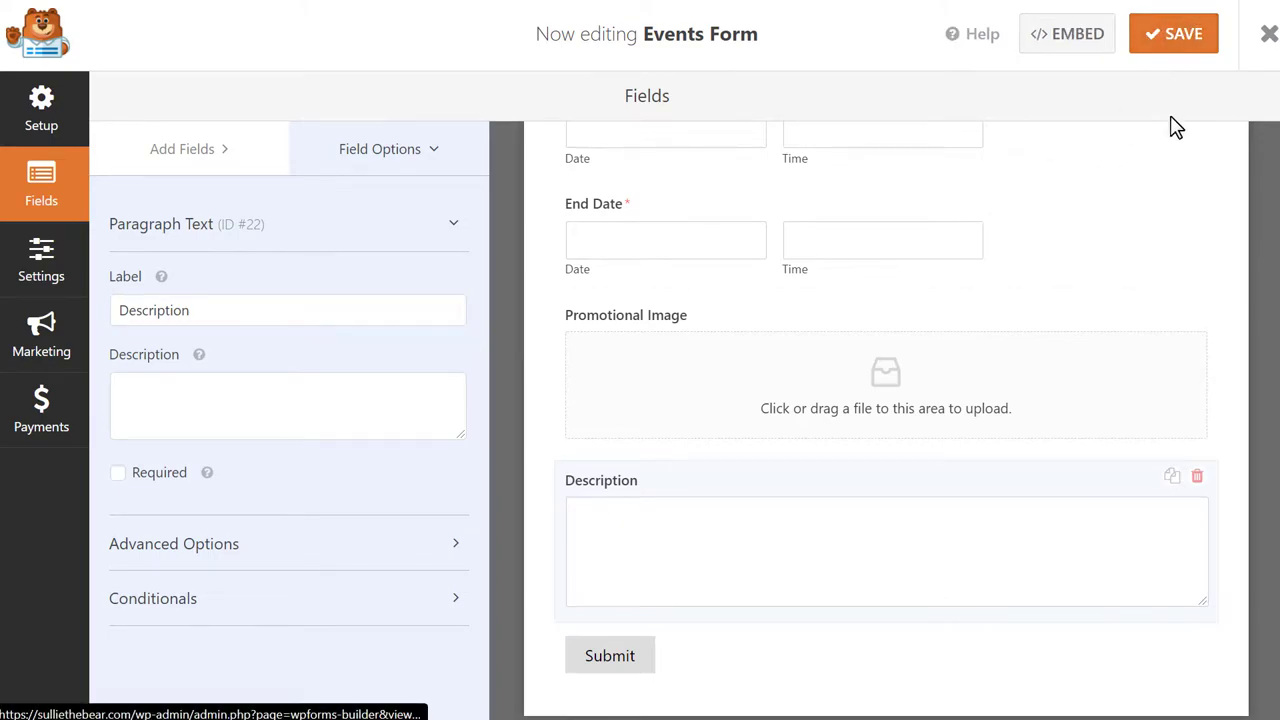
scroll(1262, 275, up, 5)
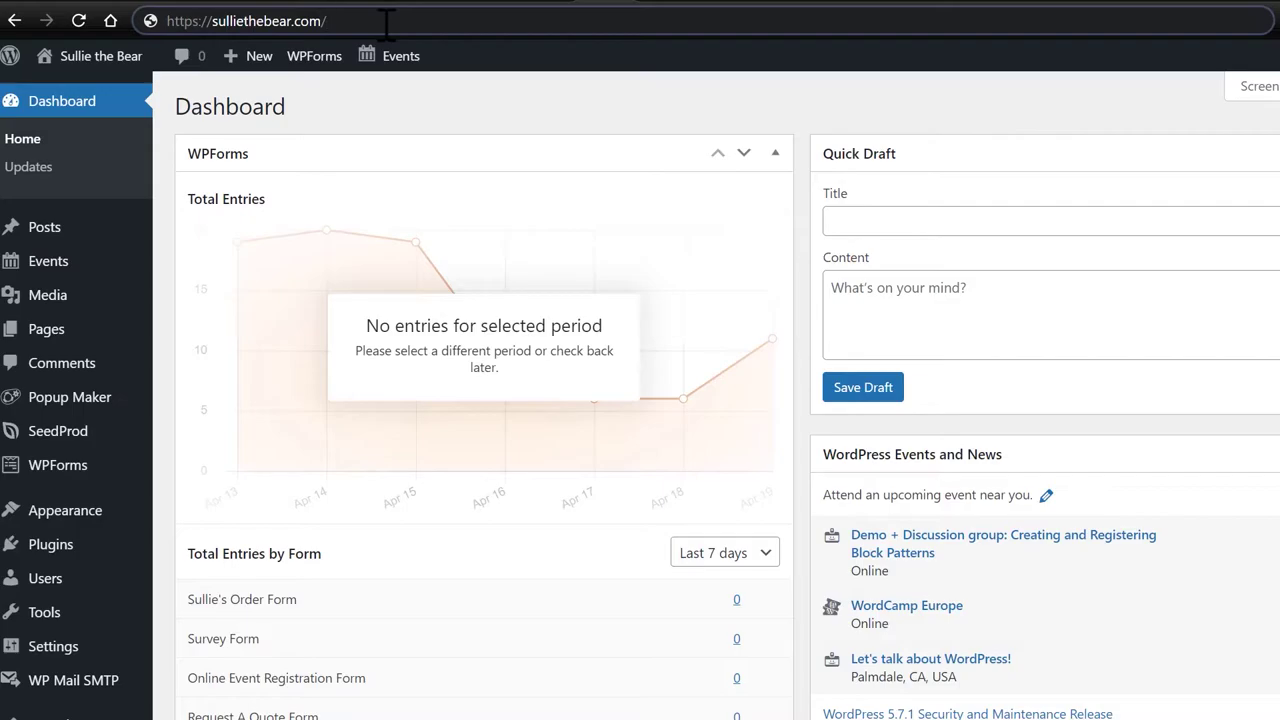
text(events)
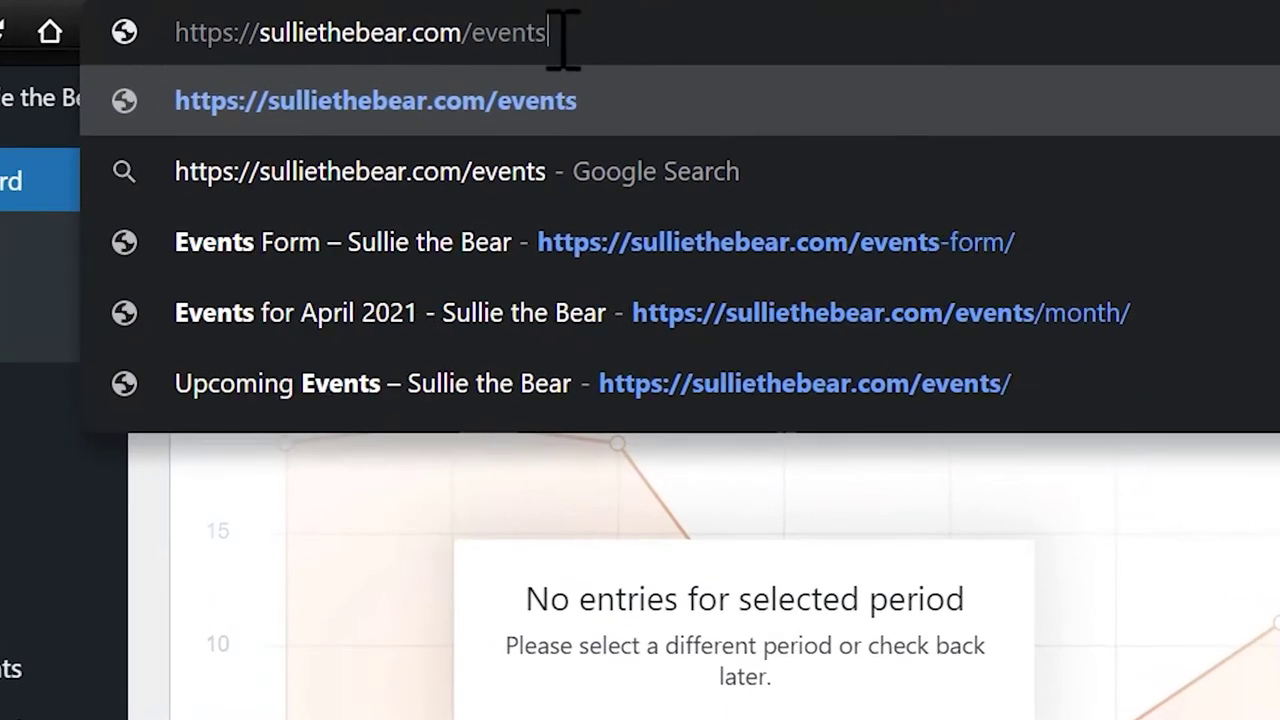
key(Return)
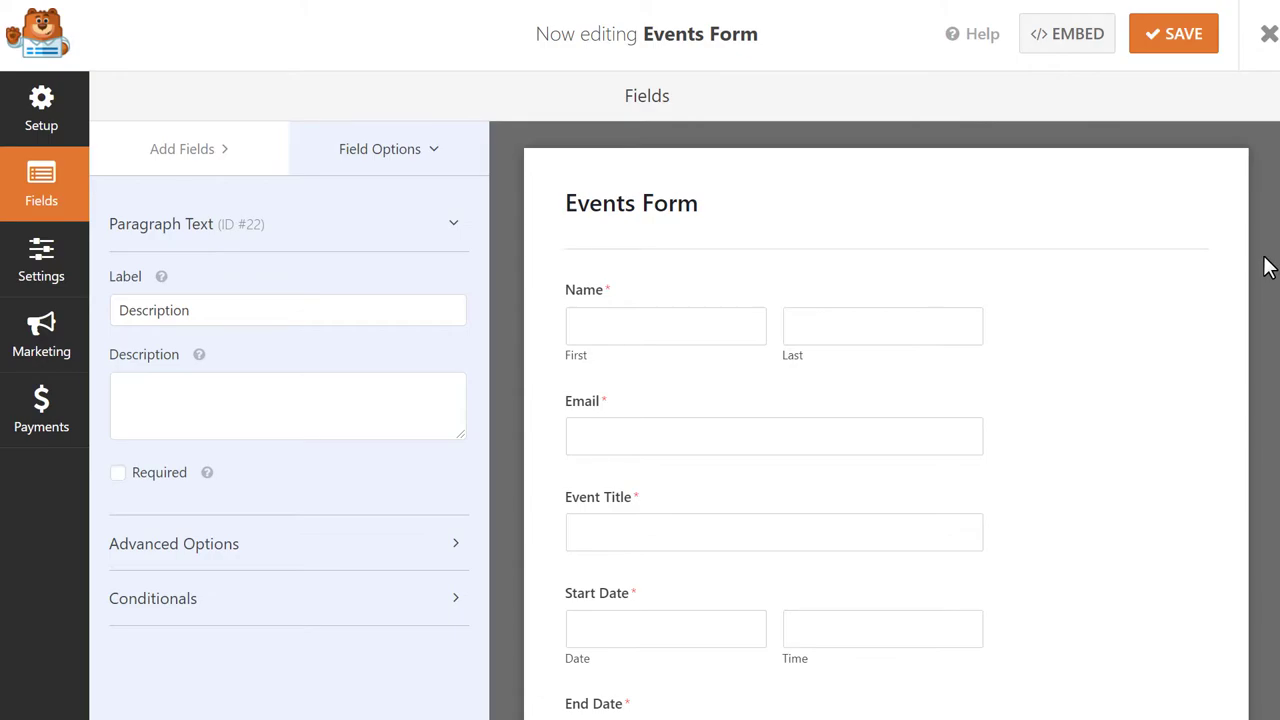
Turn on Post Submissions in the Events Form's settings
click(41, 262)
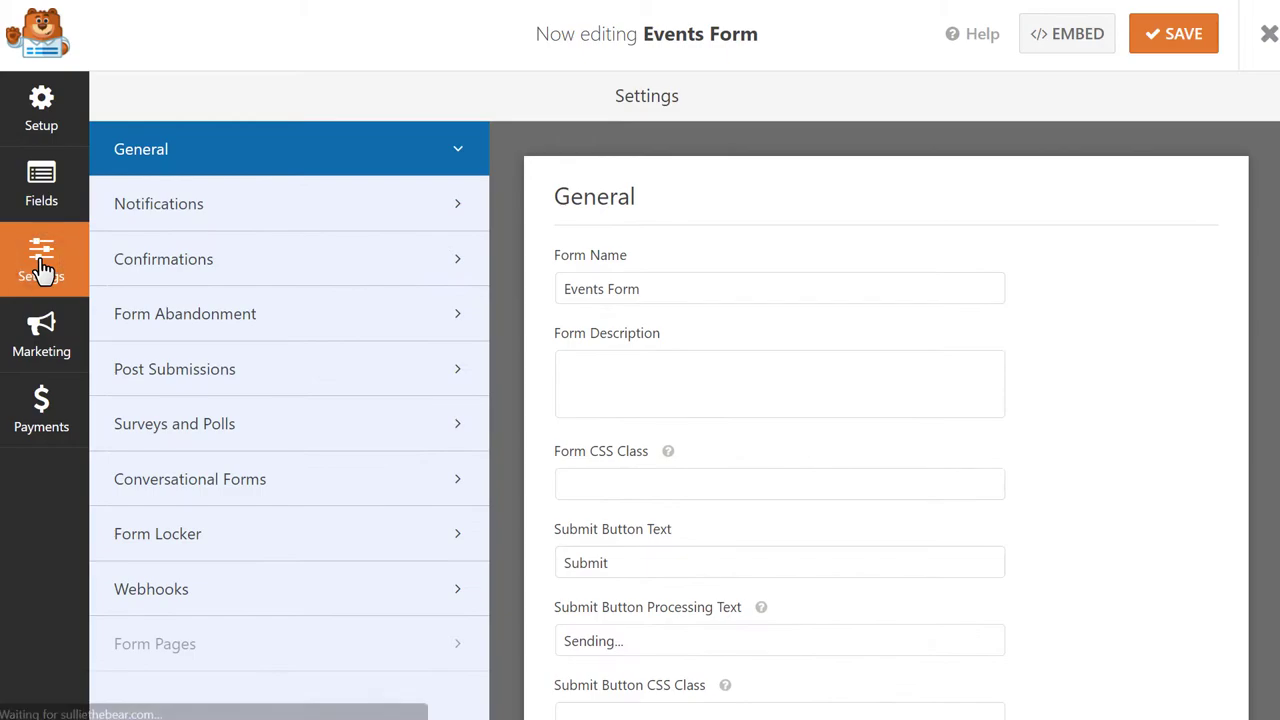
click(330, 372)
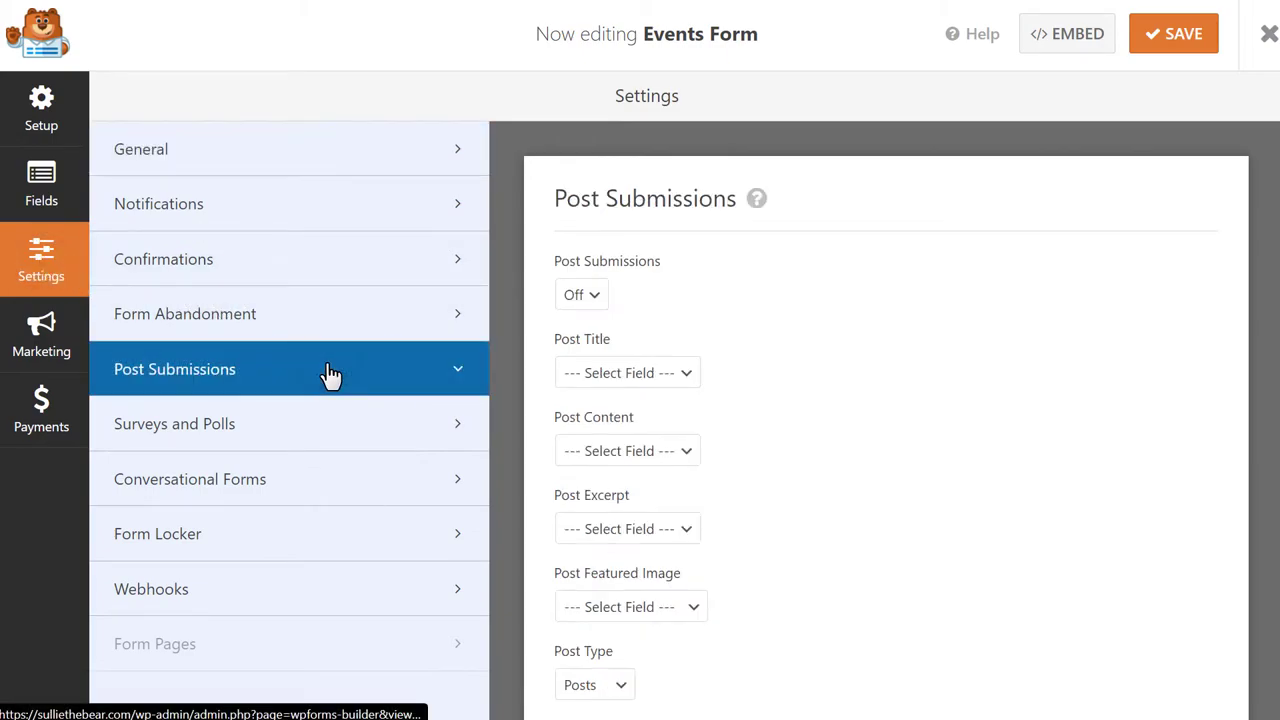
click(606, 300)
click(597, 340)
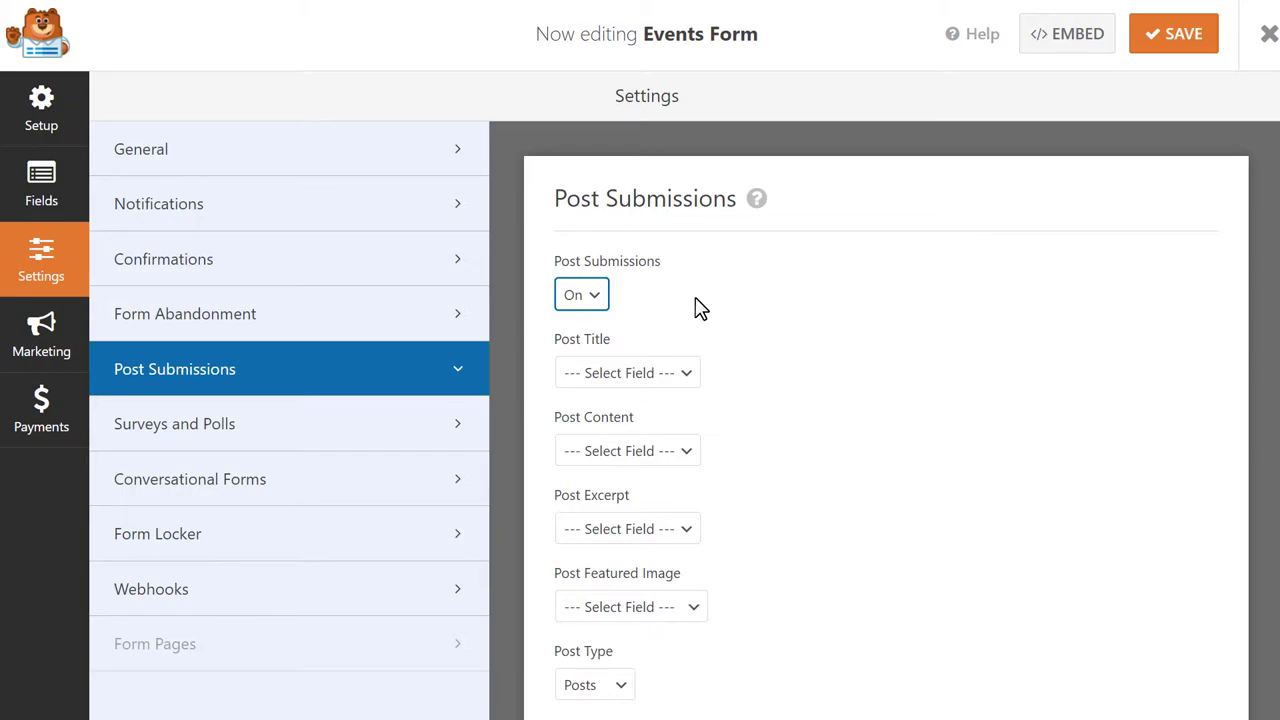
Map the Post Title to the Event Title field and the Post Content to the Description field
click(693, 379)
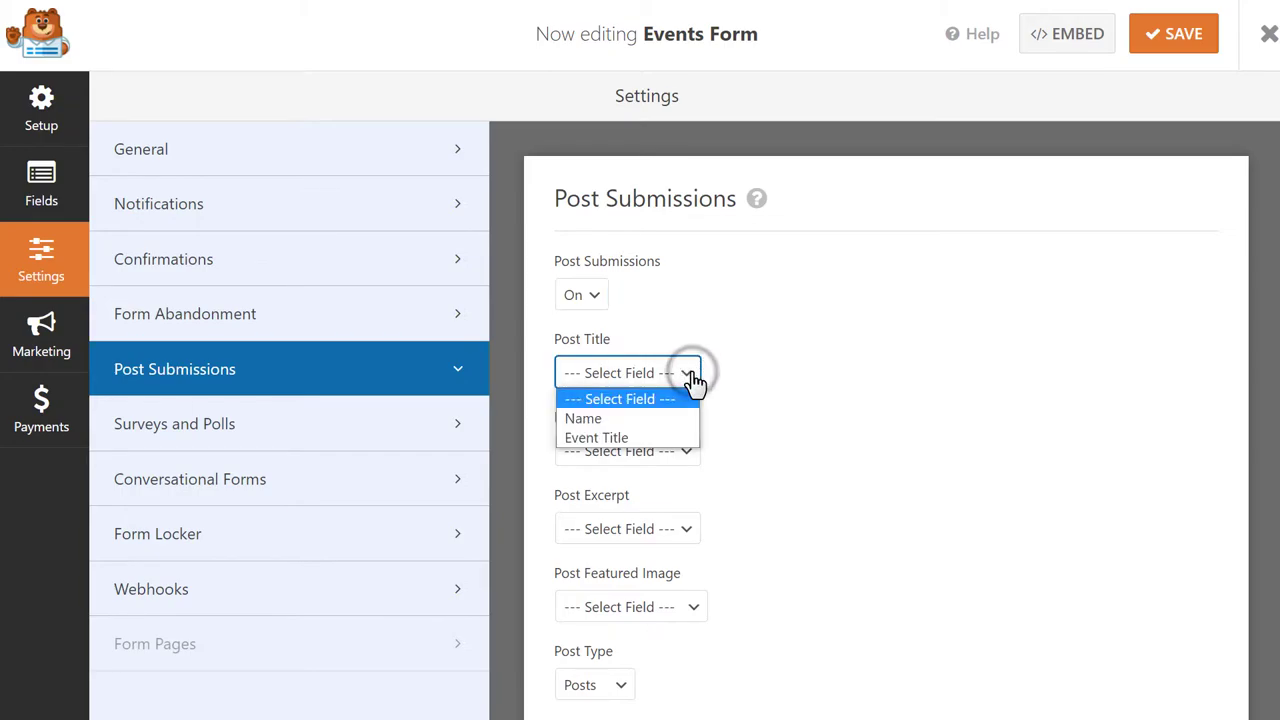
click(694, 437)
click(688, 452)
click(688, 500)
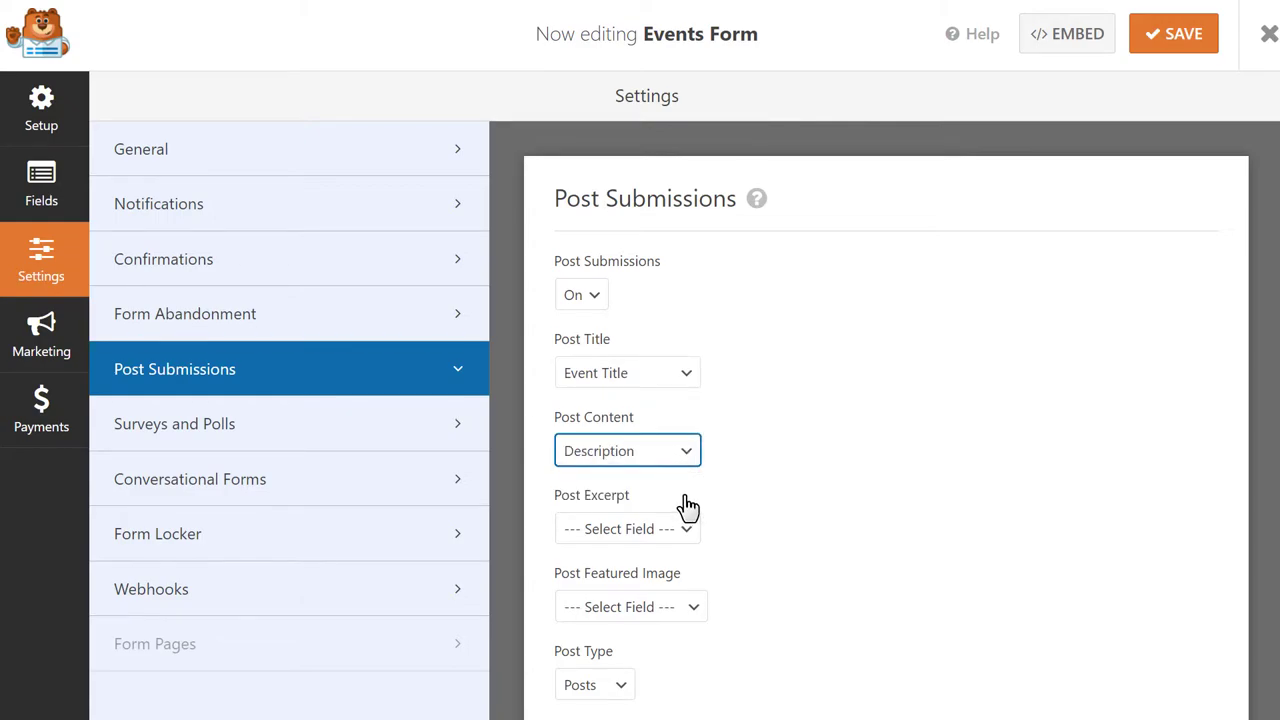
Map the Post Featured Image to the Promotional Image field
click(695, 607)
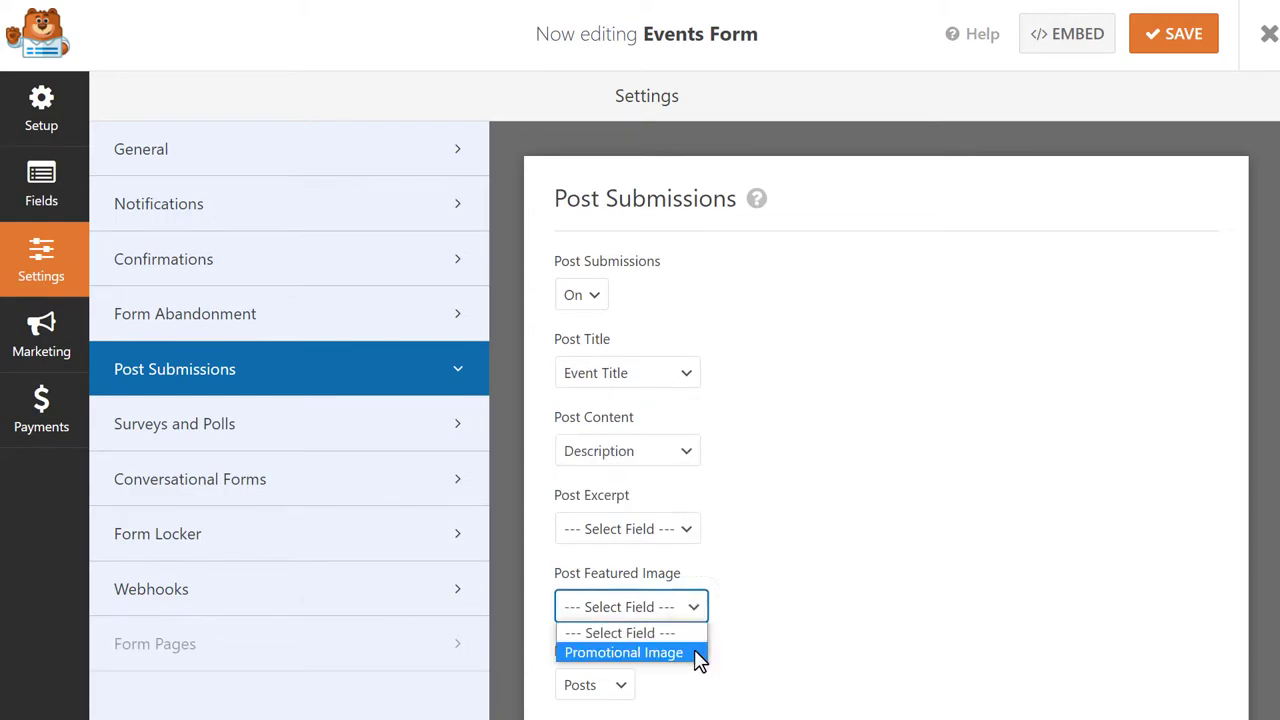
click(694, 652)
click(766, 651)
Set the Post Type to Events and keep the Post Status at Pending Review
scroll(768, 655, down, 2)
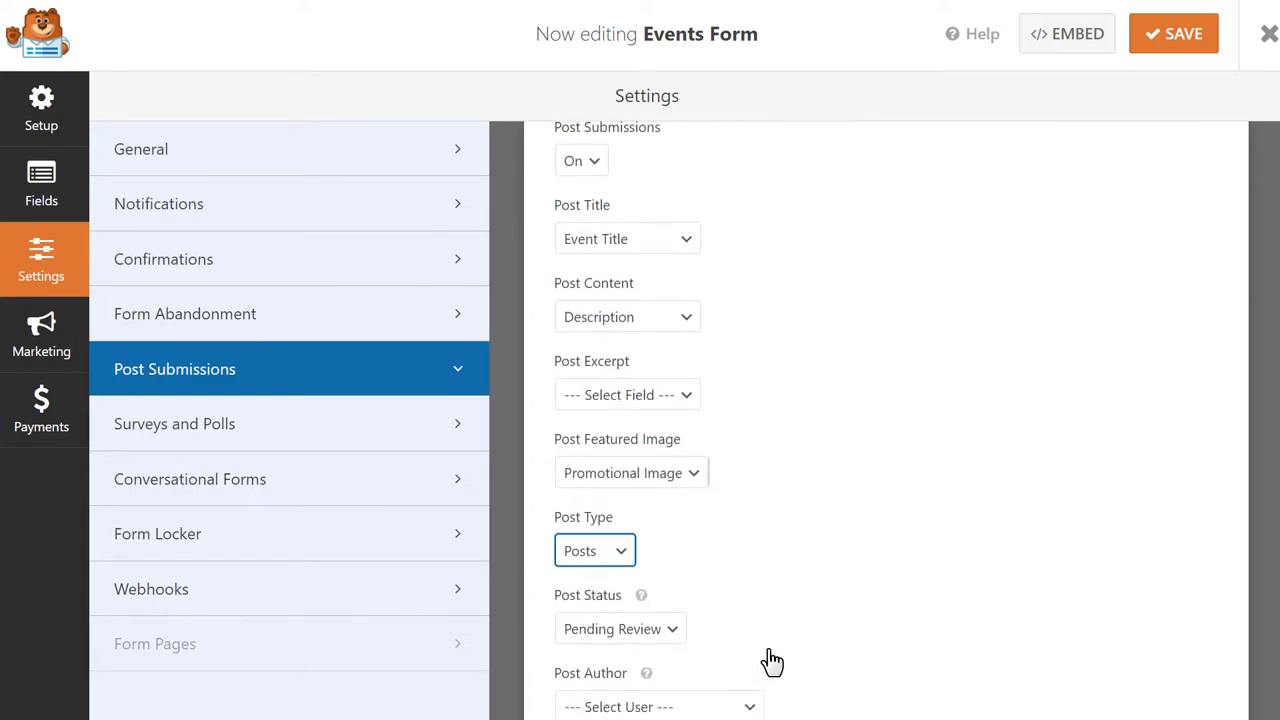
scroll(770, 650, down, 2)
click(617, 389)
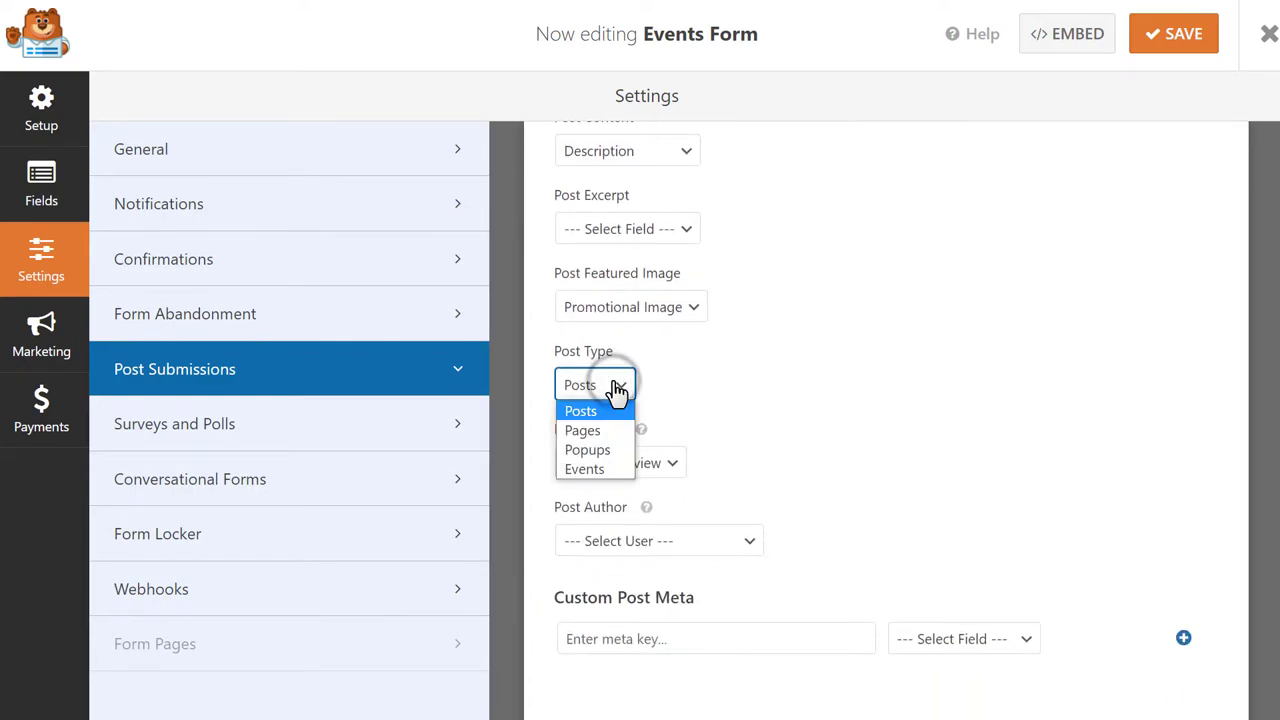
click(615, 476)
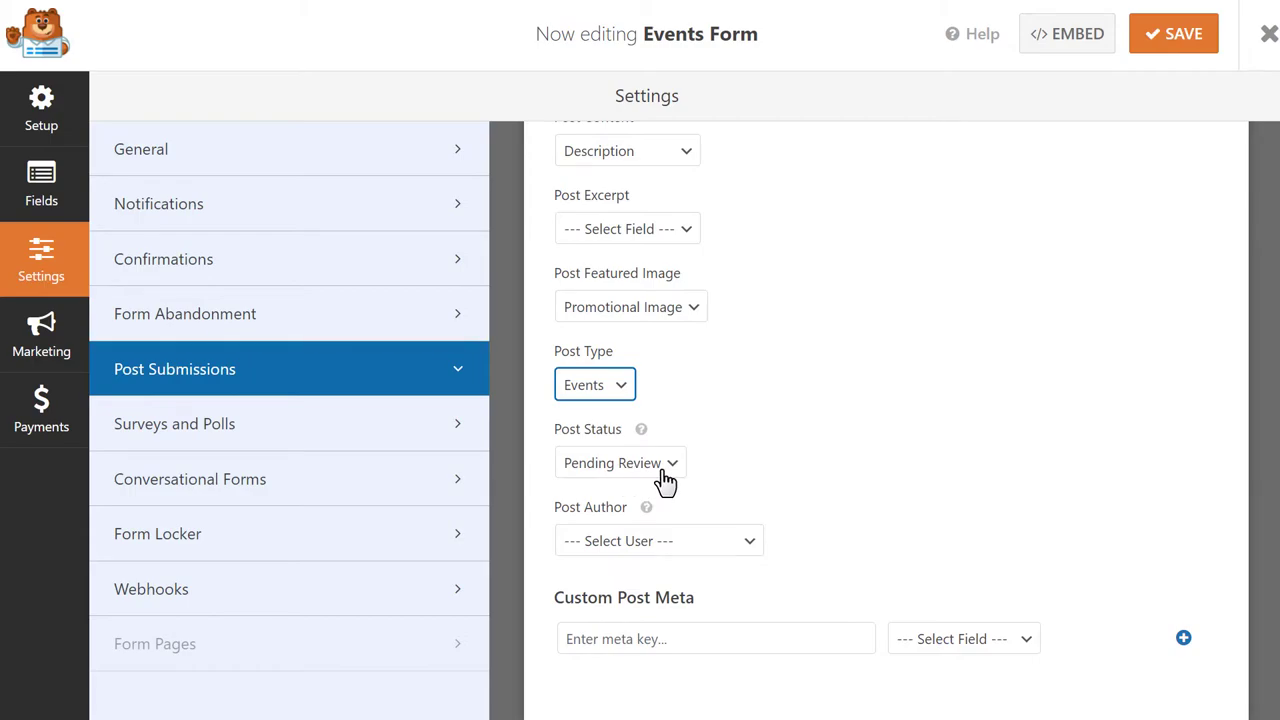
click(660, 468)
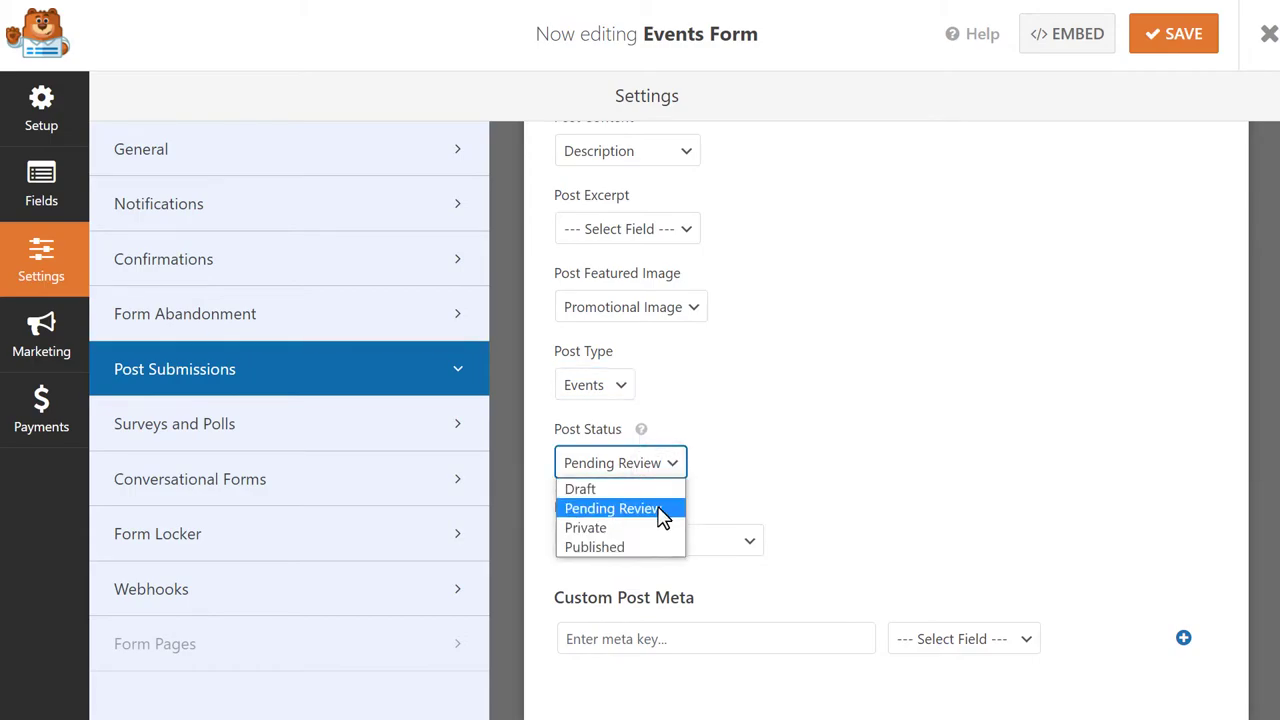
click(660, 506)
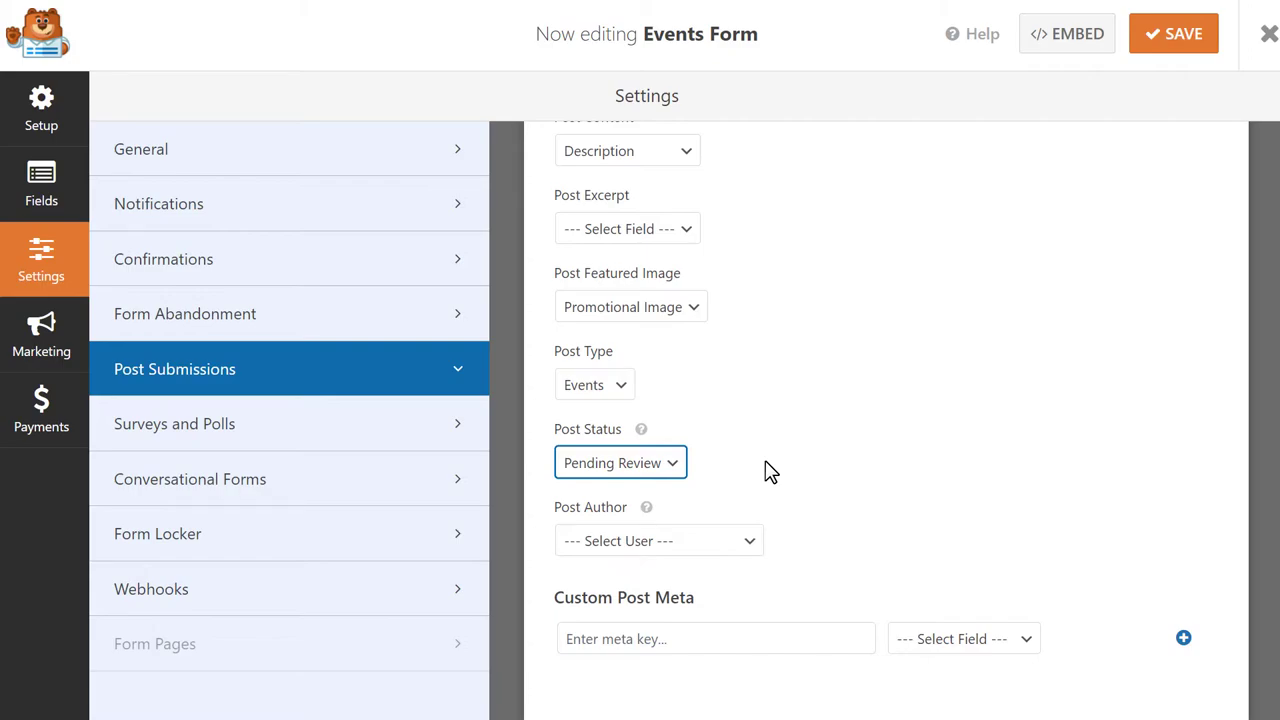
Add the custom post meta key "_EventStartDate" and map it to the Start Date field
scroll(773, 462, down, 1)
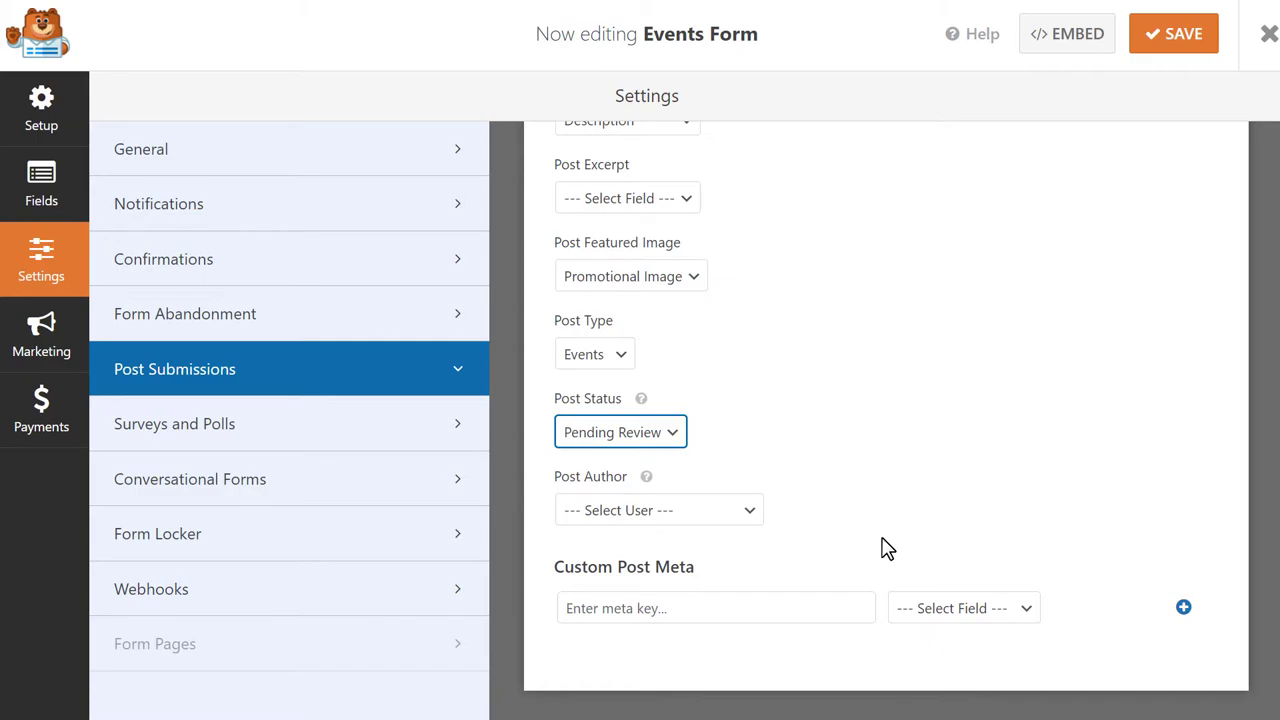
click(788, 606)
text(_)
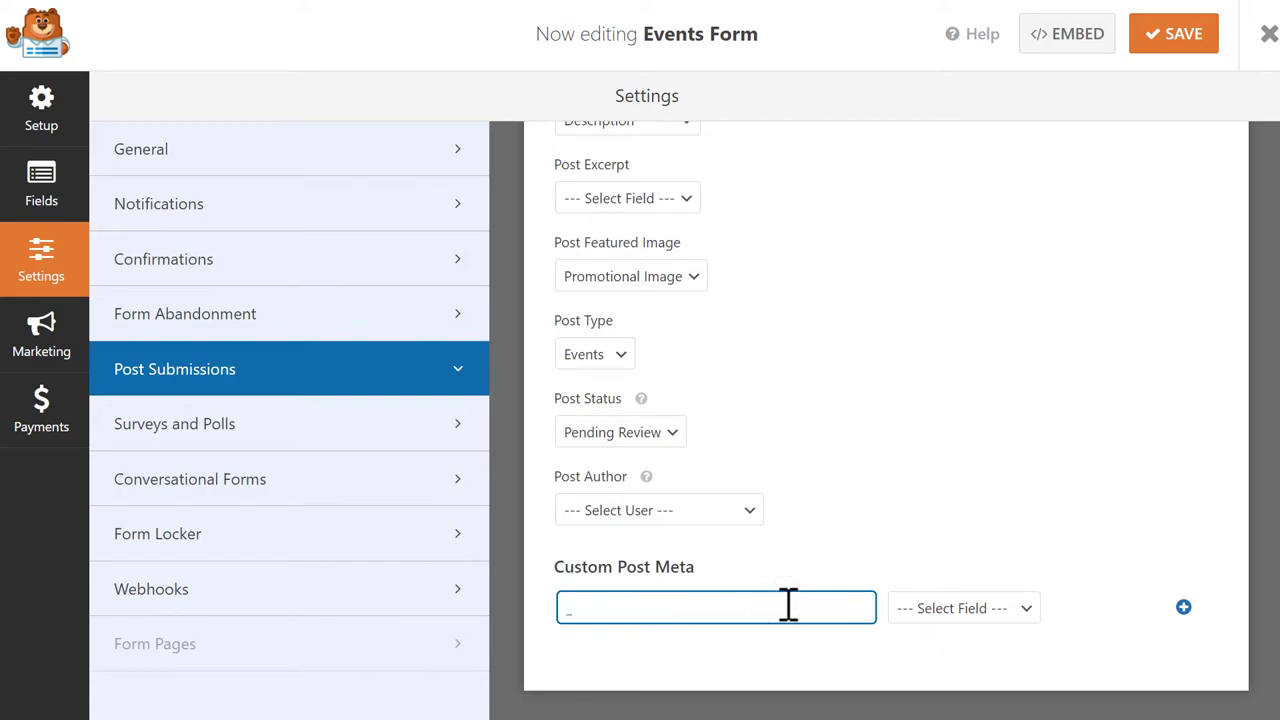
text(EventStartDate)
click(938, 612)
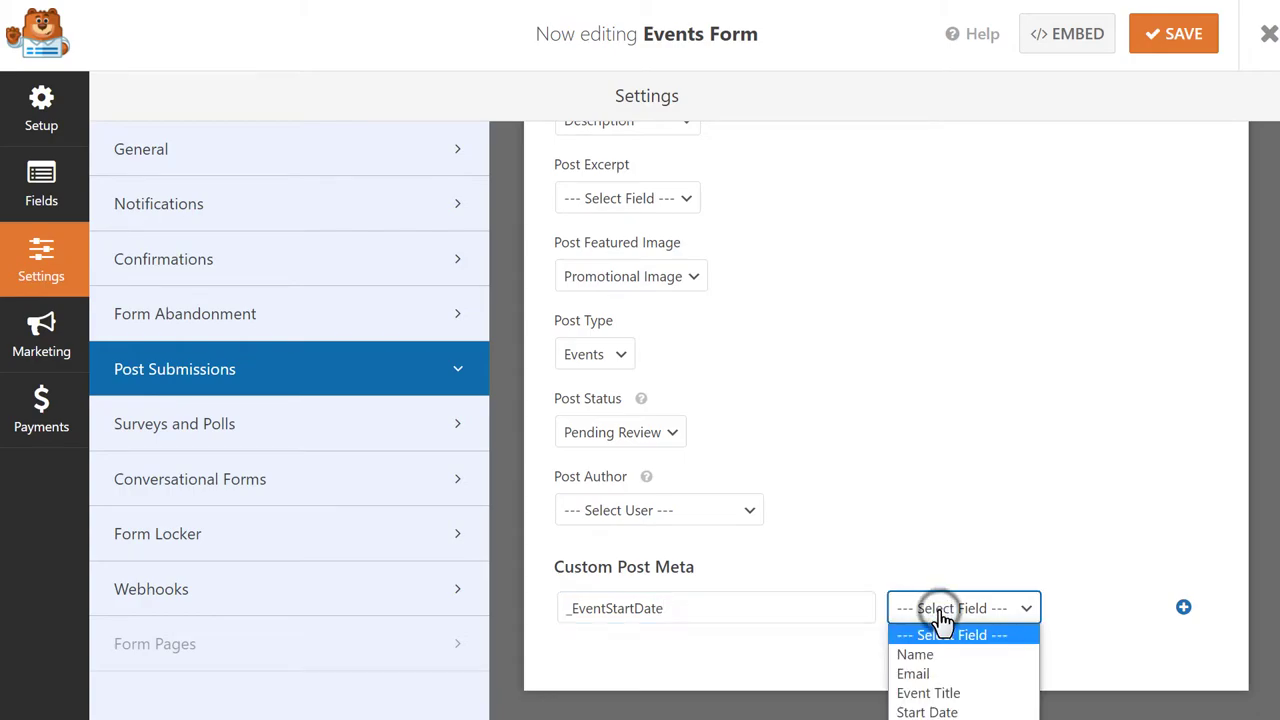
click(958, 712)
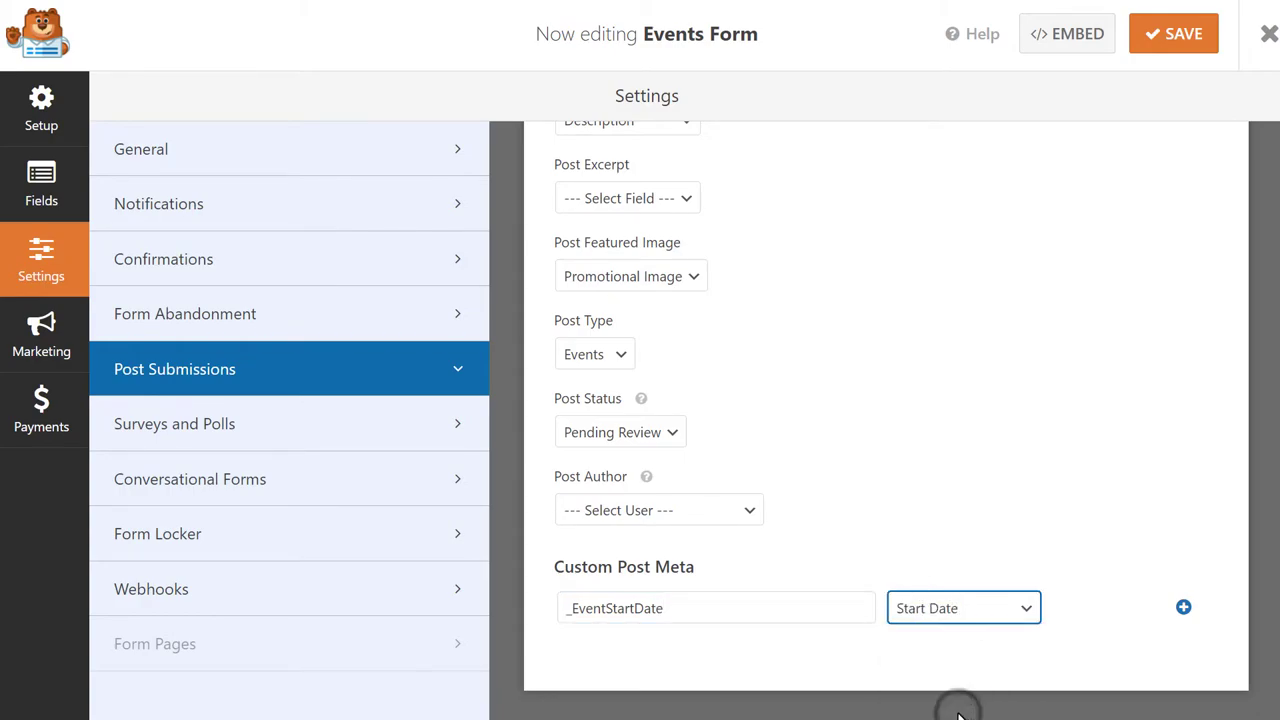
Add a second custom post meta row with the key "_EventEndDate" and map it to the End Date field
click(1183, 607)
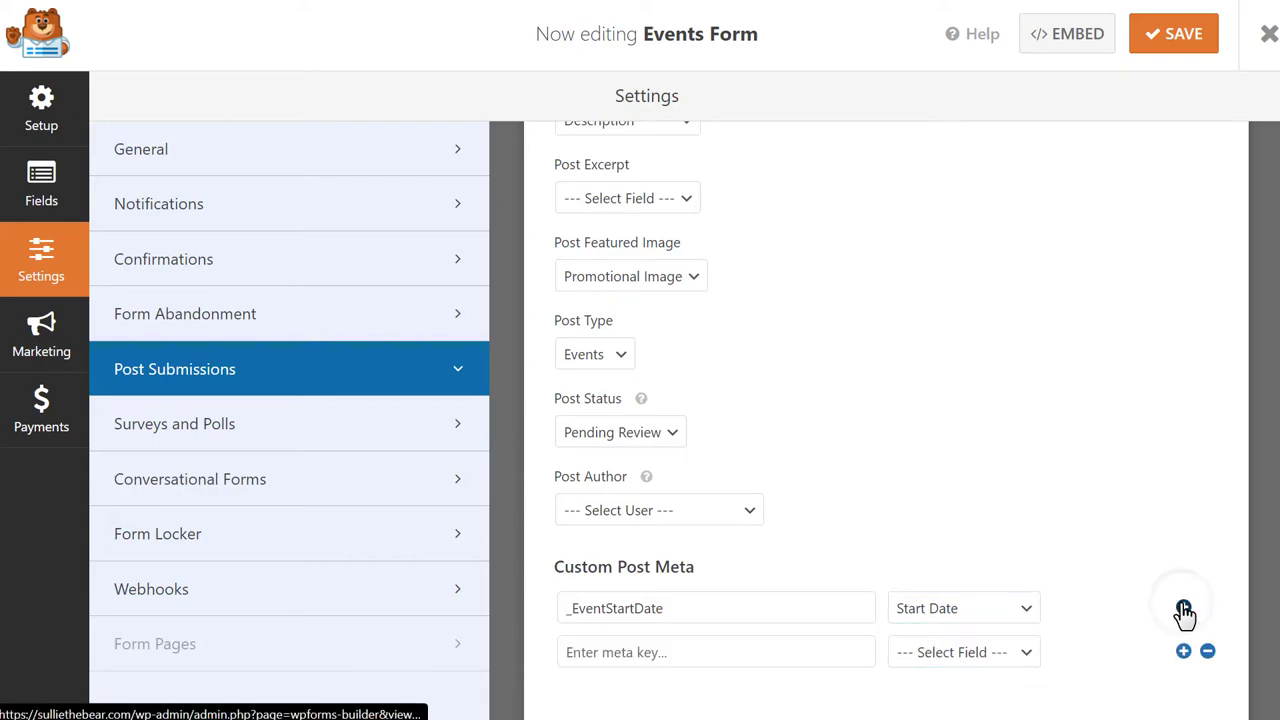
click(802, 650)
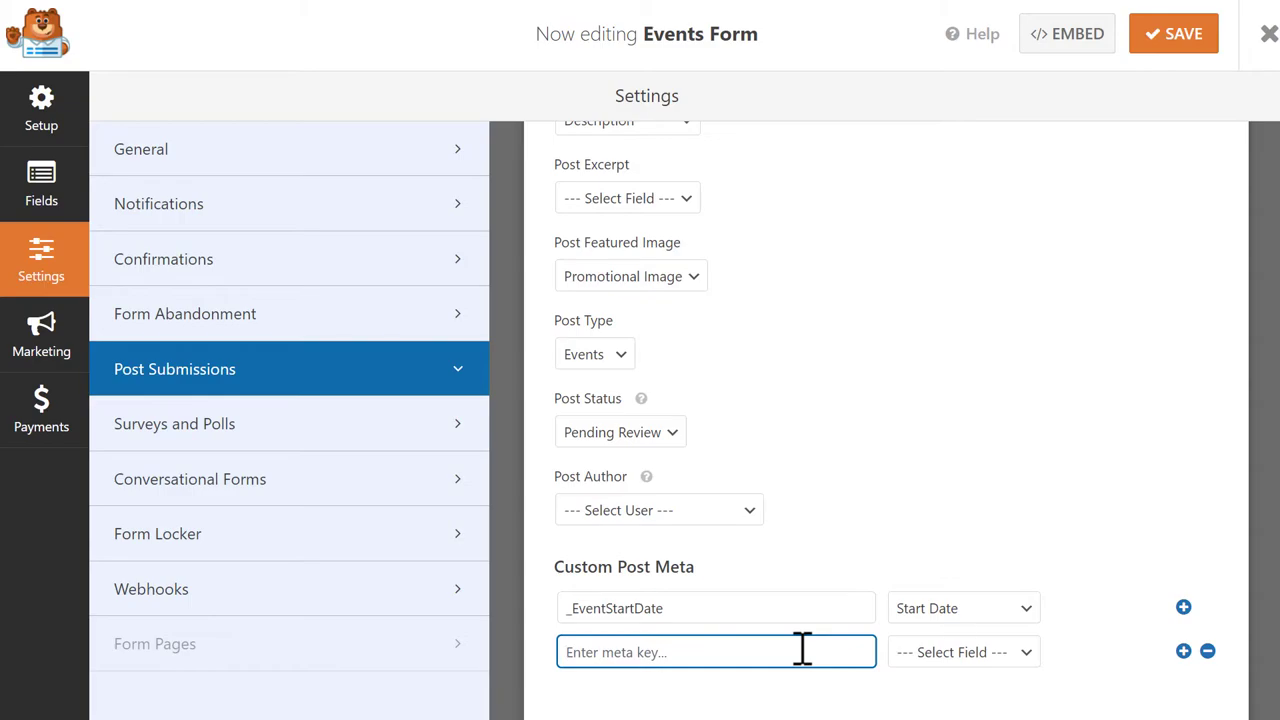
text(_EventEndDate)
click(976, 654)
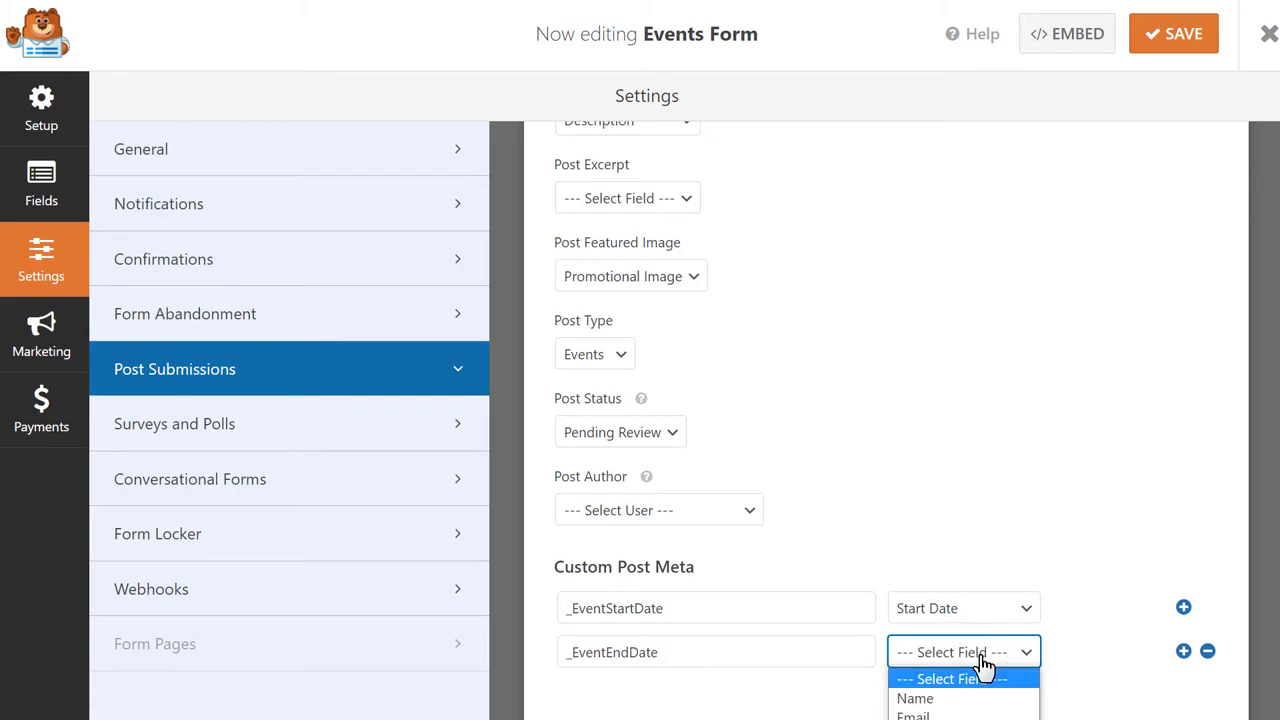
click(970, 718)
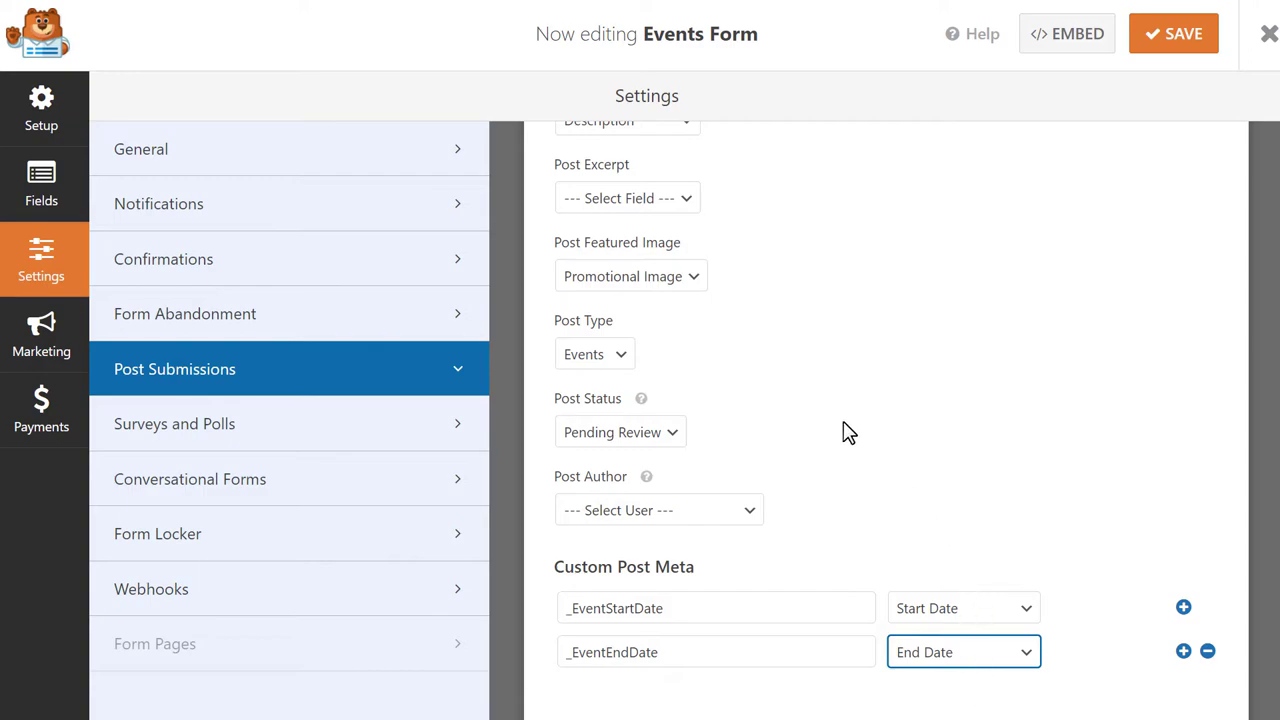
Set the Post Status to Published and add two more empty custom post meta rows
click(677, 442)
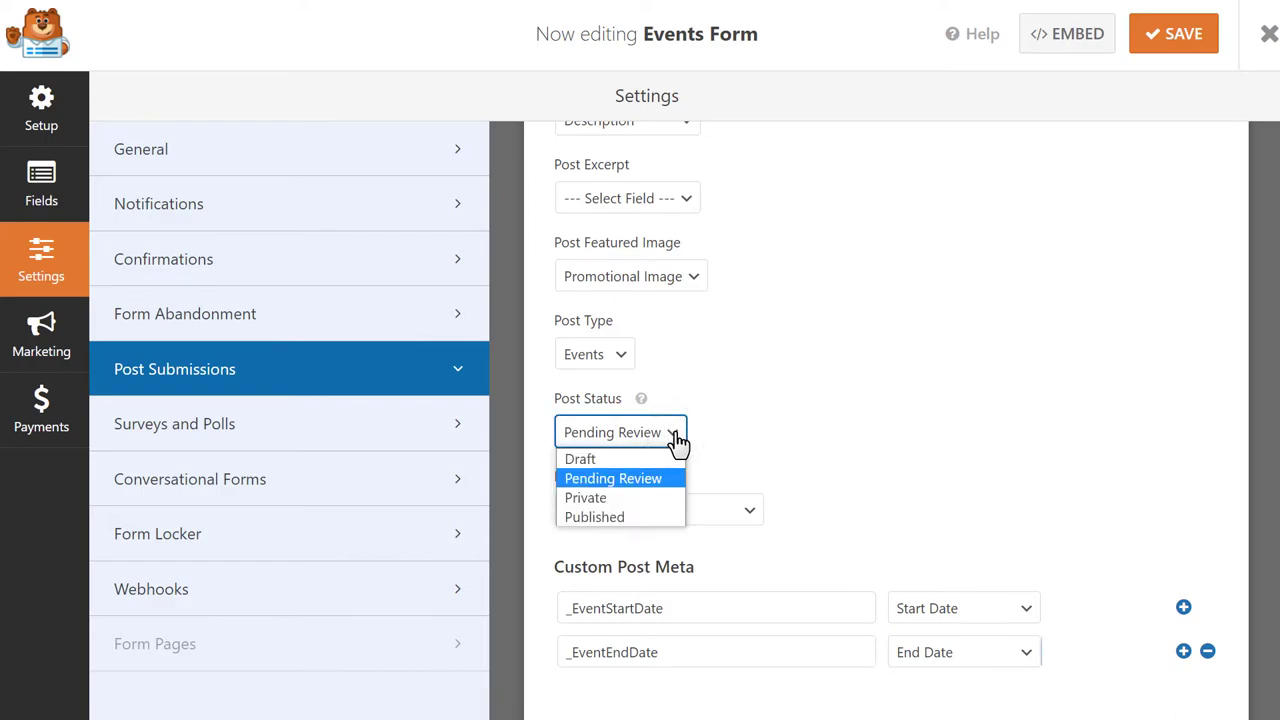
click(654, 517)
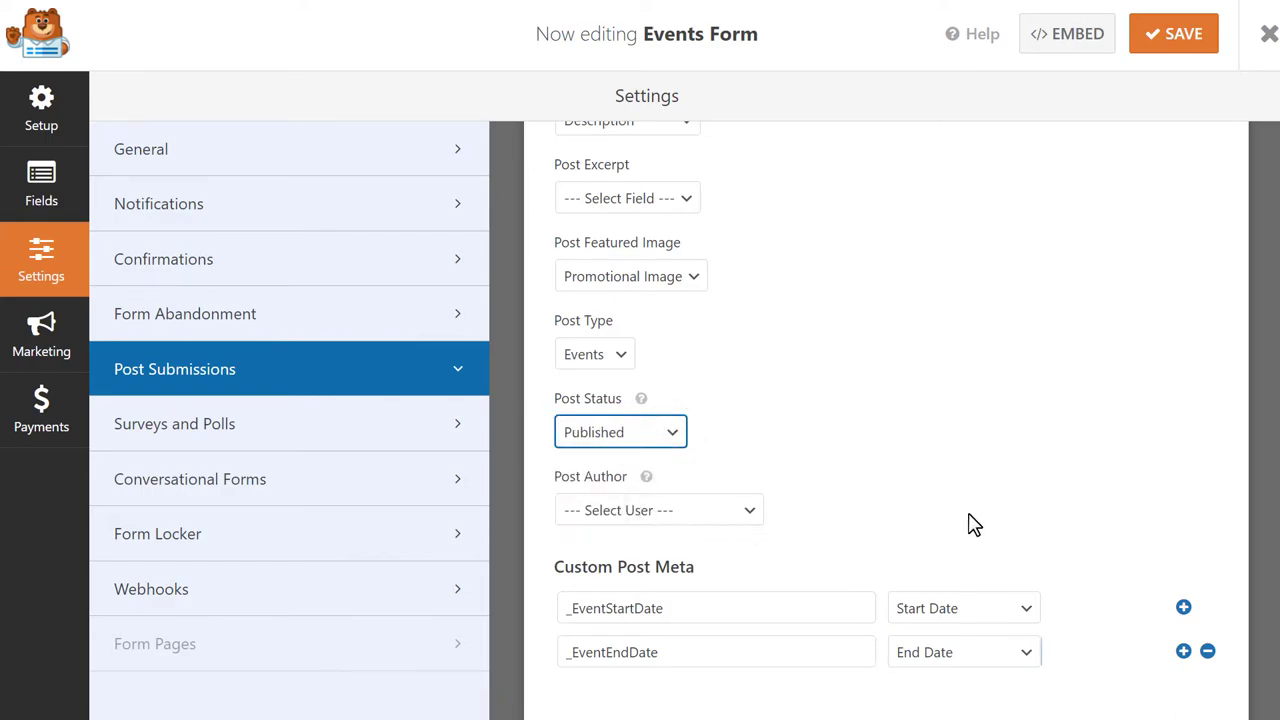
scroll(1073, 525, down, 2)
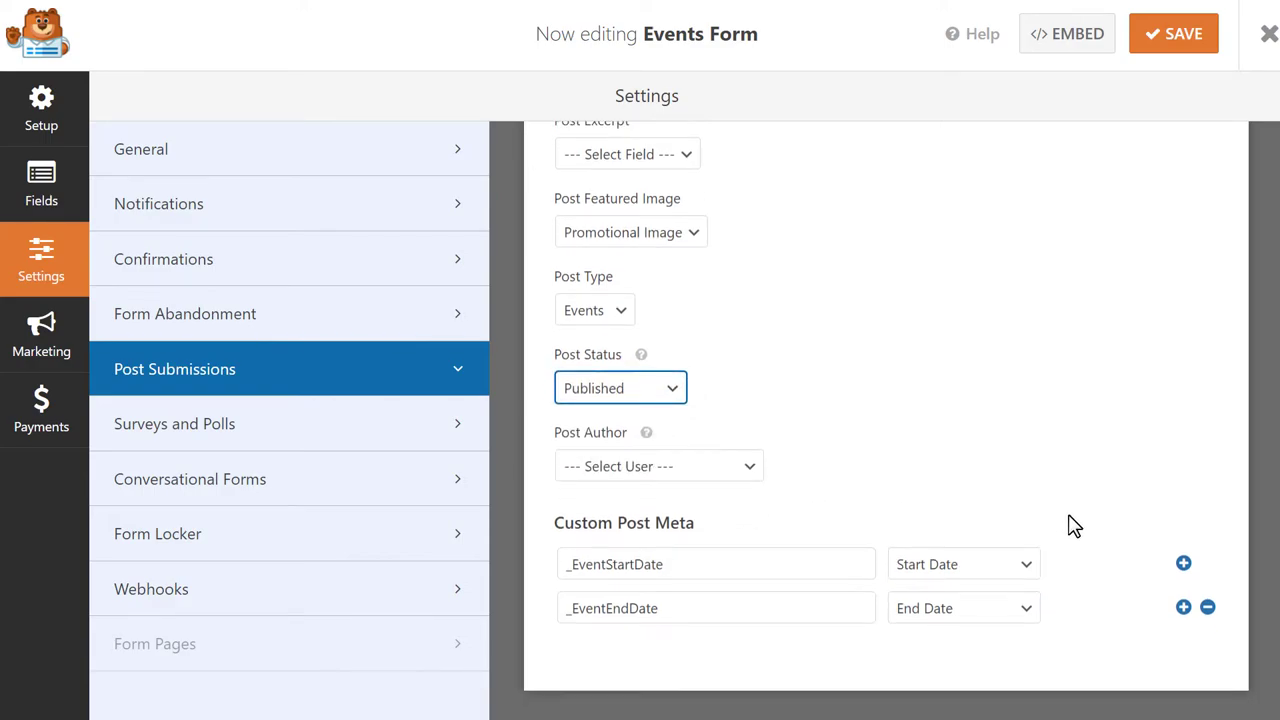
click(1183, 607)
click(1183, 652)
scroll(1083, 650, down, 3)
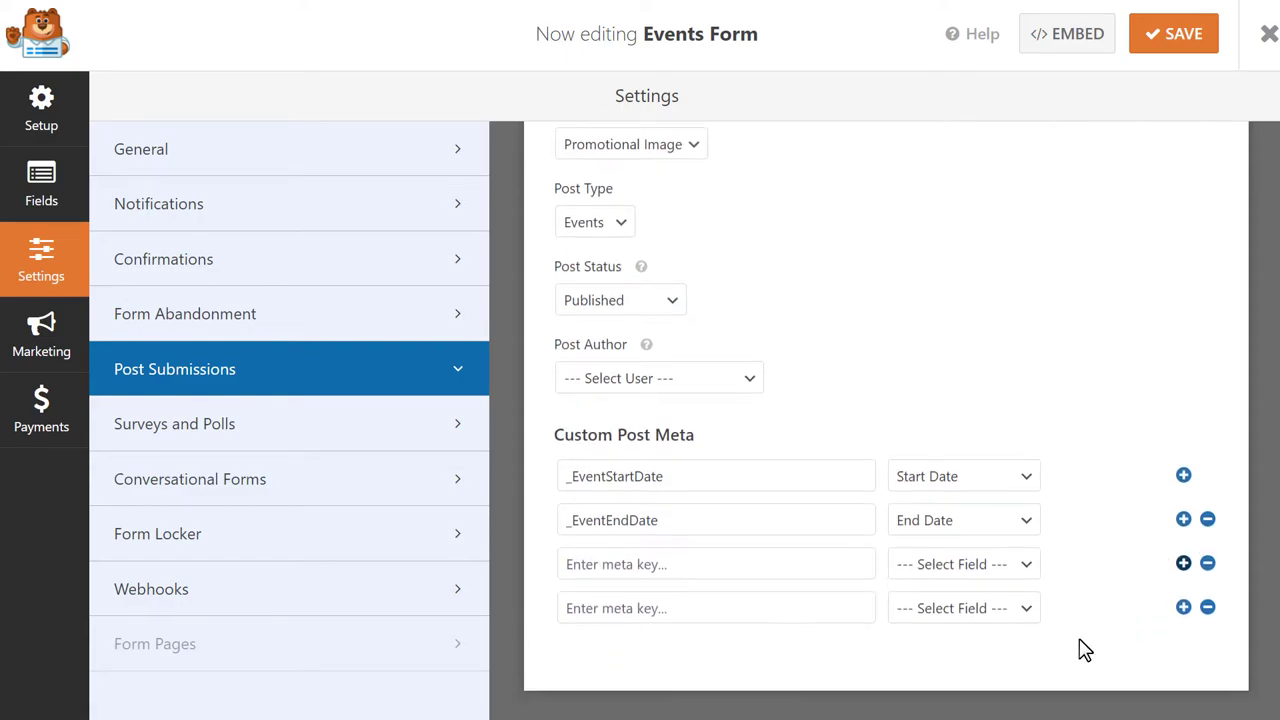
Enter the meta key "_EventStartDateUTC" in the third custom post meta row and map it to the Start Date field
click(778, 564)
text(_Eve)
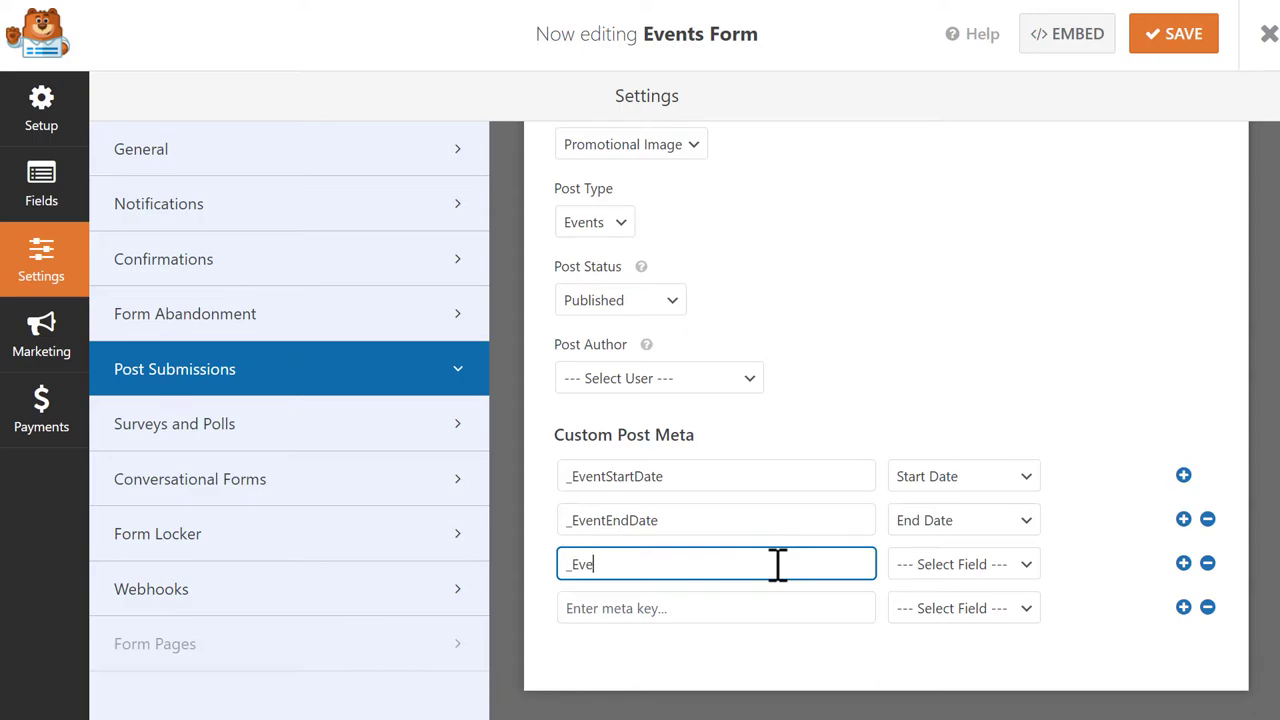
text(ntStartDateUTC)
click(957, 572)
click(951, 666)
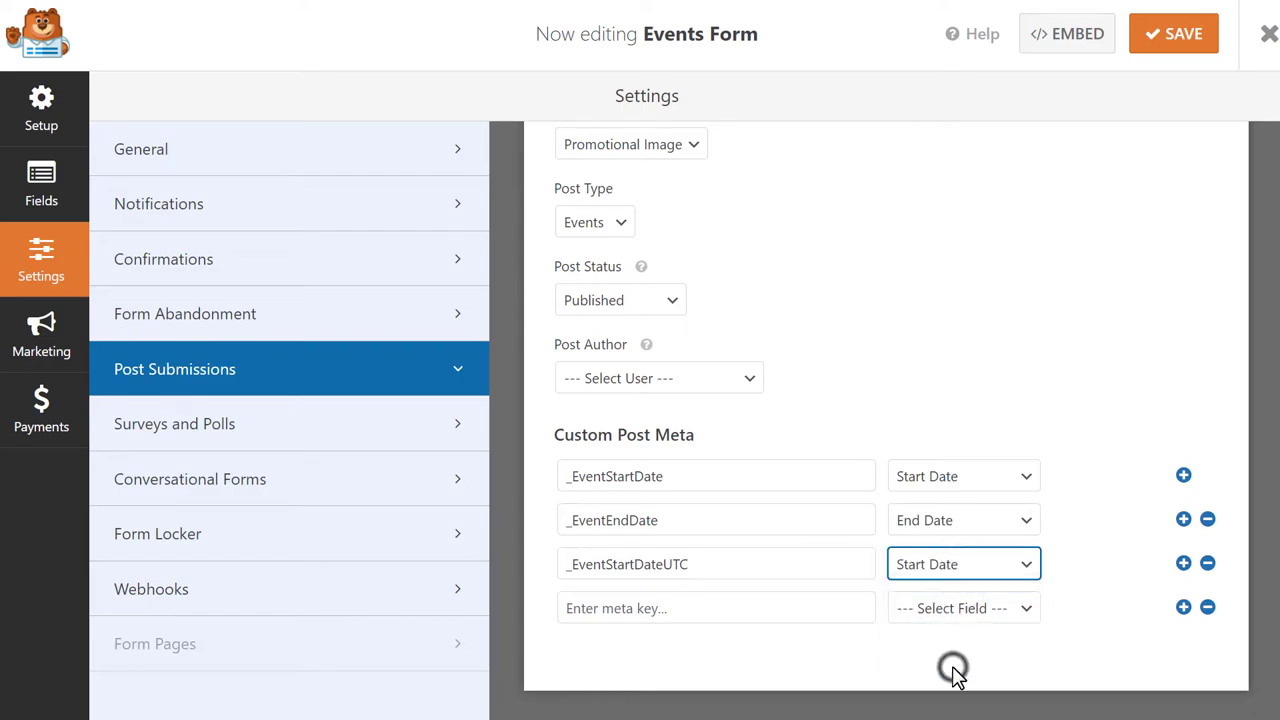
Enter the meta key "_EventEndDateUTC" in the fourth custom post meta row and map it to the End Date field
click(765, 608)
text(_E)
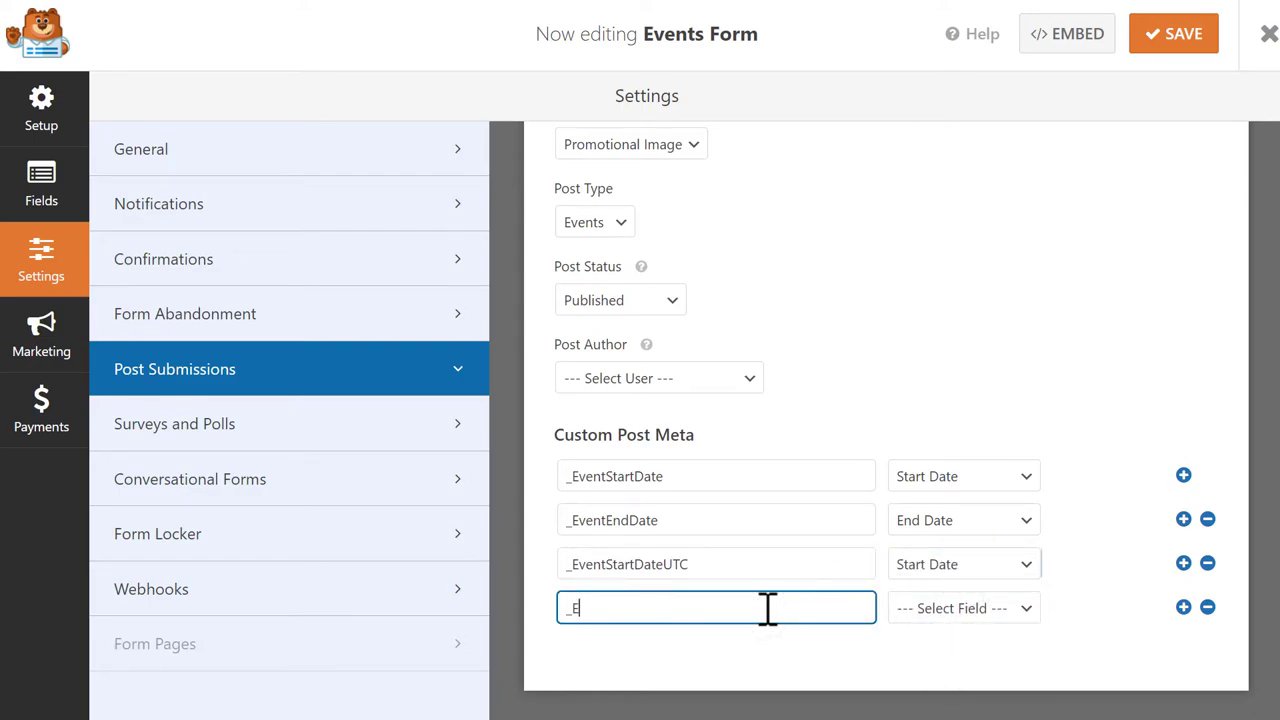
text(ventEndDateUTC)
click(948, 612)
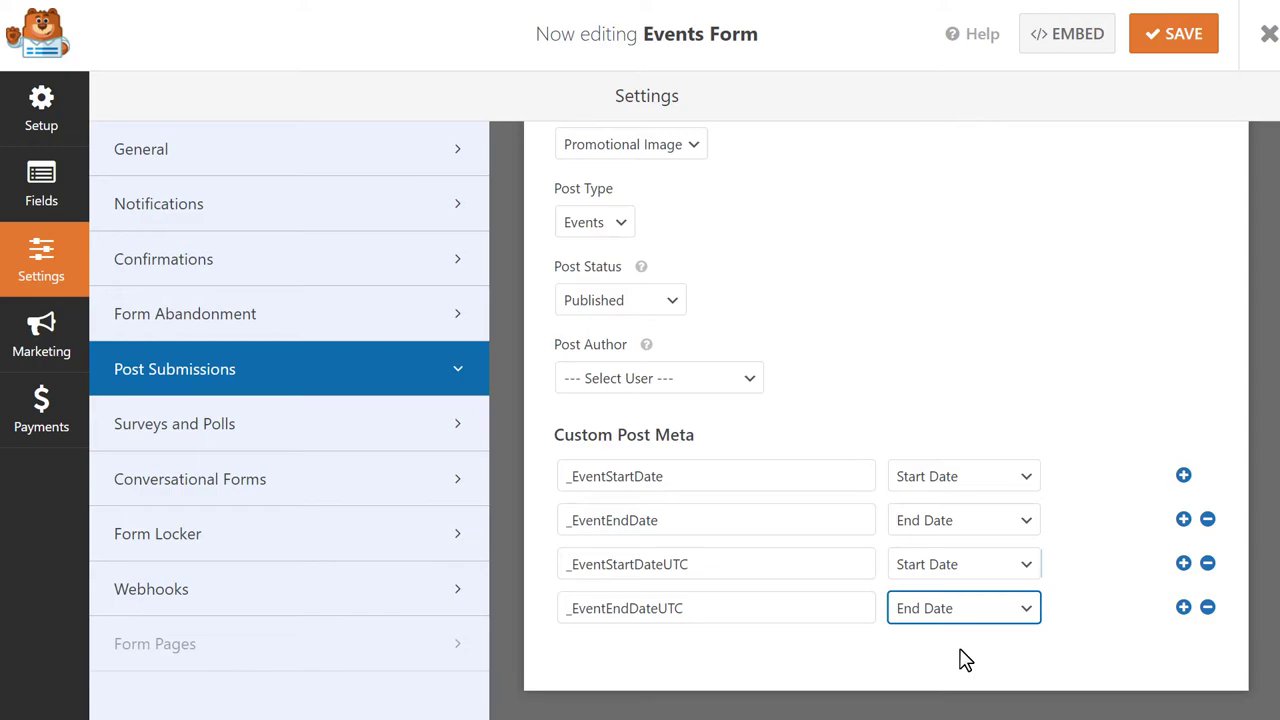
Remove the _EventEndDateUTC and _EventStartDateUTC rows from the custom post meta
click(1207, 607)
click(1208, 608)
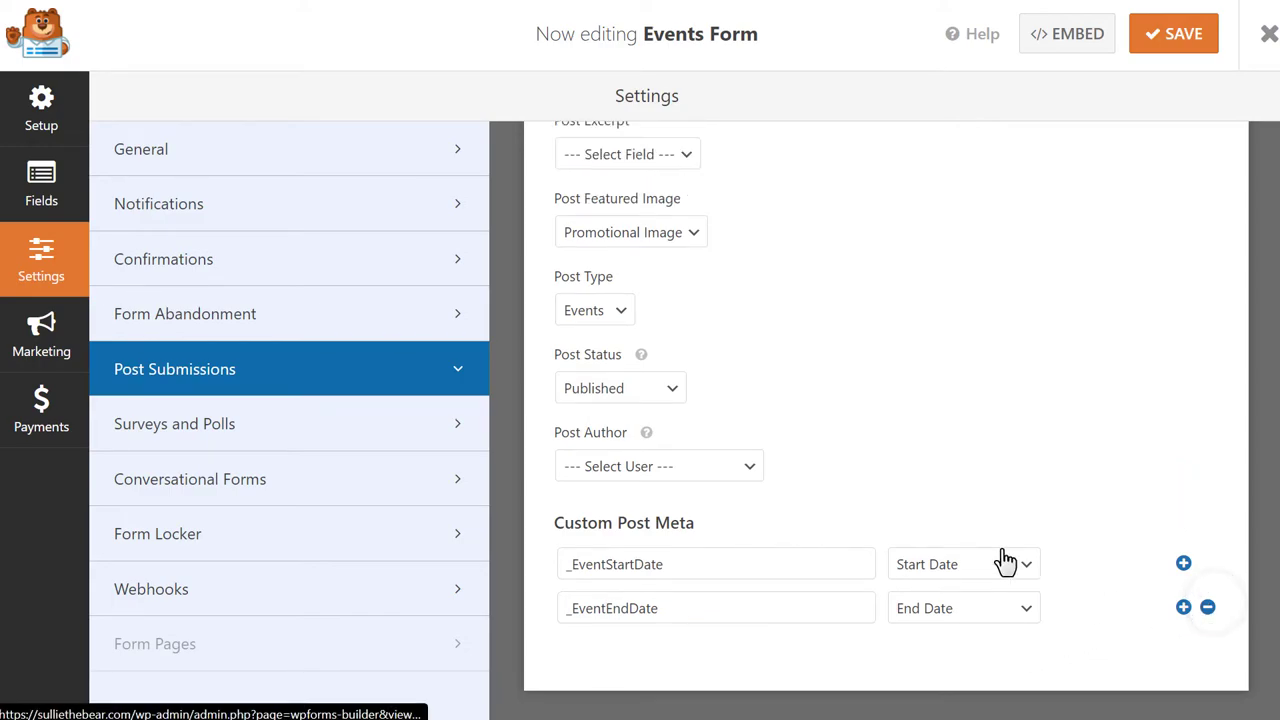
Set the Post Status to Pending Review and save the form
click(673, 390)
click(658, 435)
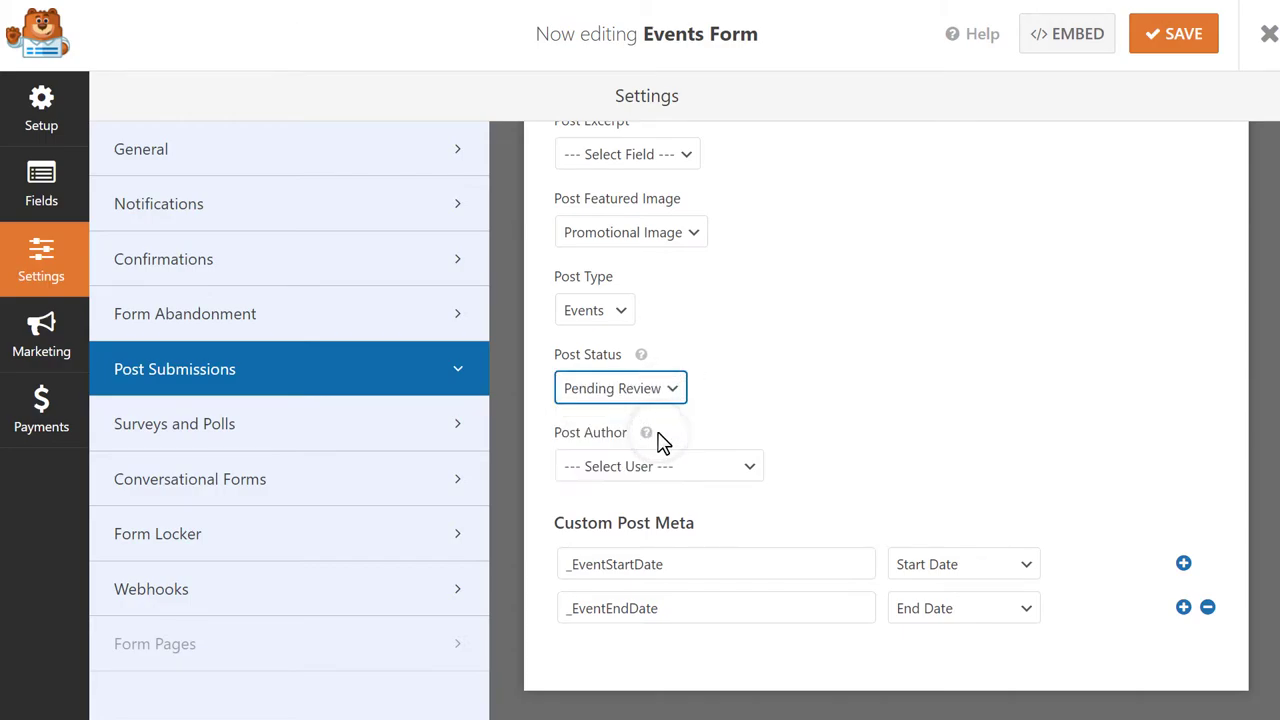
click(1157, 40)
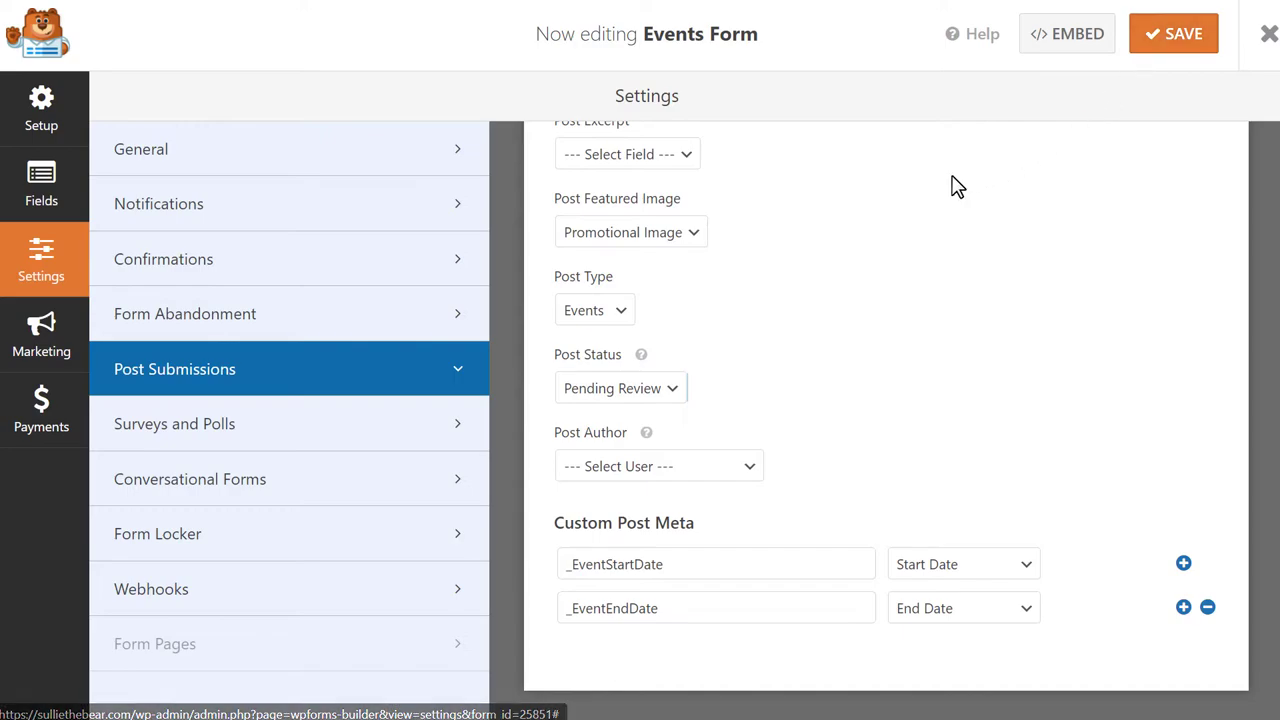
Add the Email field's smart tag to the default notification's Send To Email Address, separated from {admin_email} by a comma
click(449, 209)
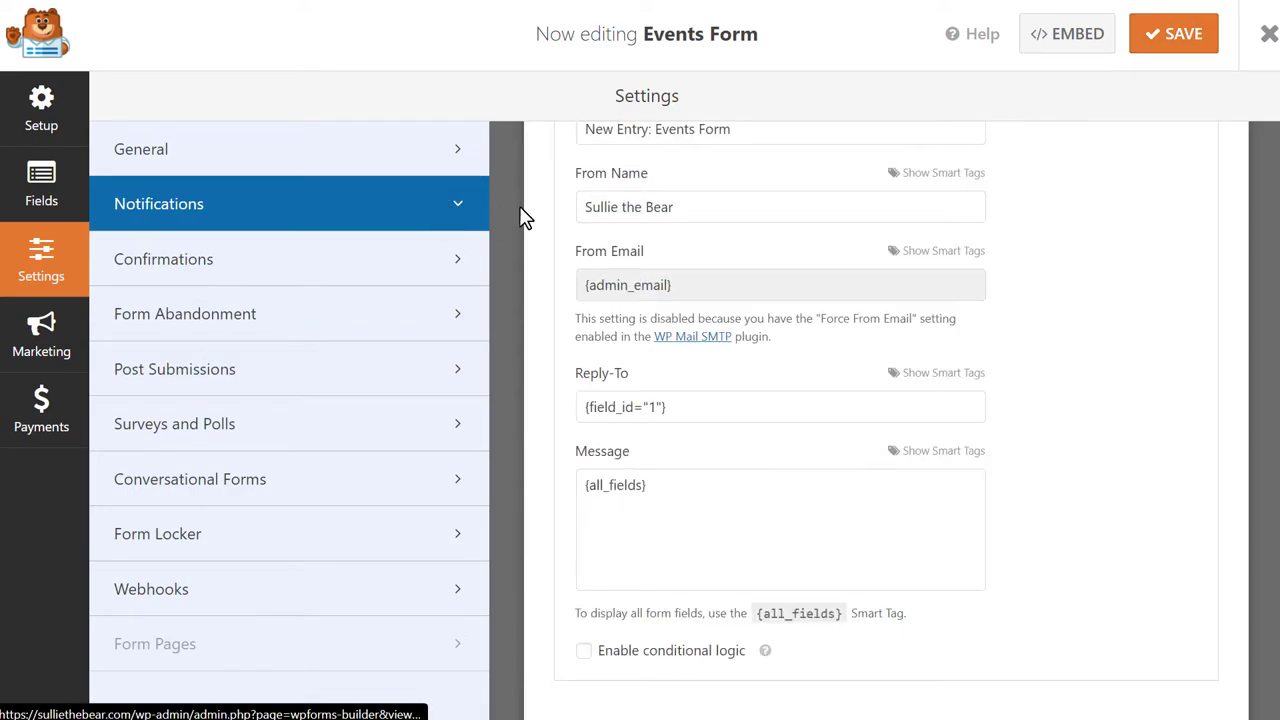
scroll(540, 215, up, 4)
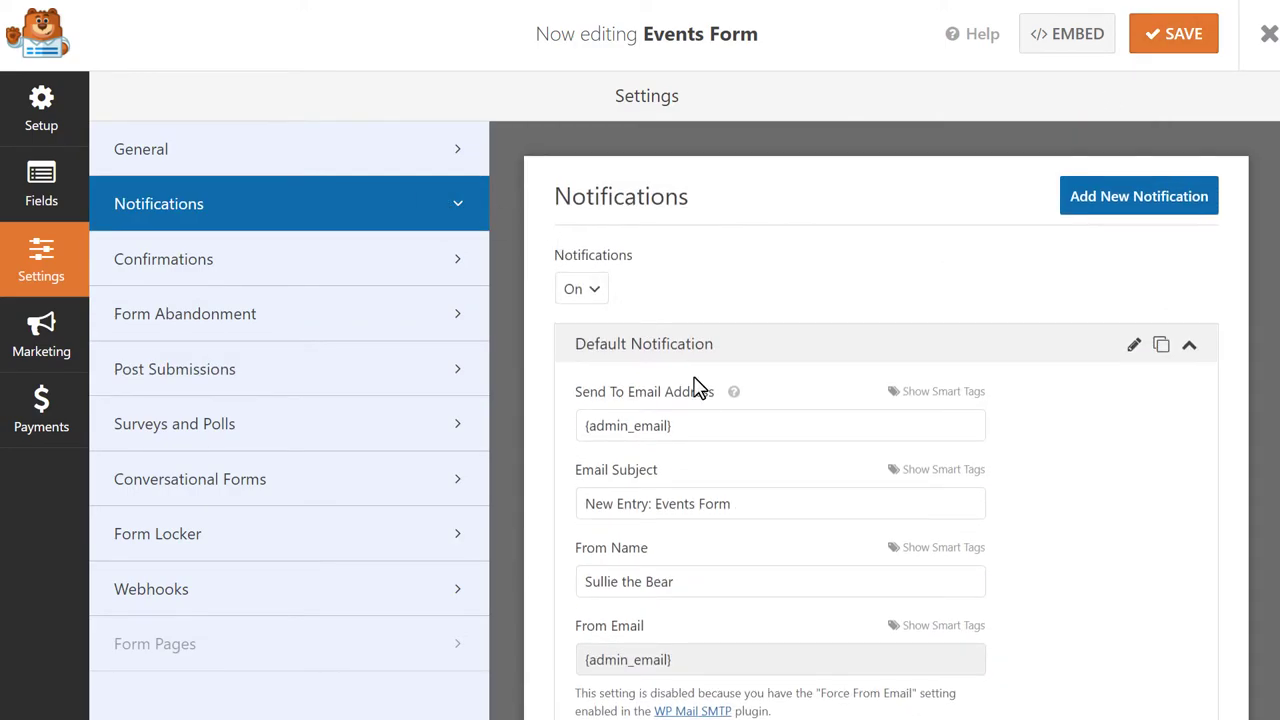
click(730, 430)
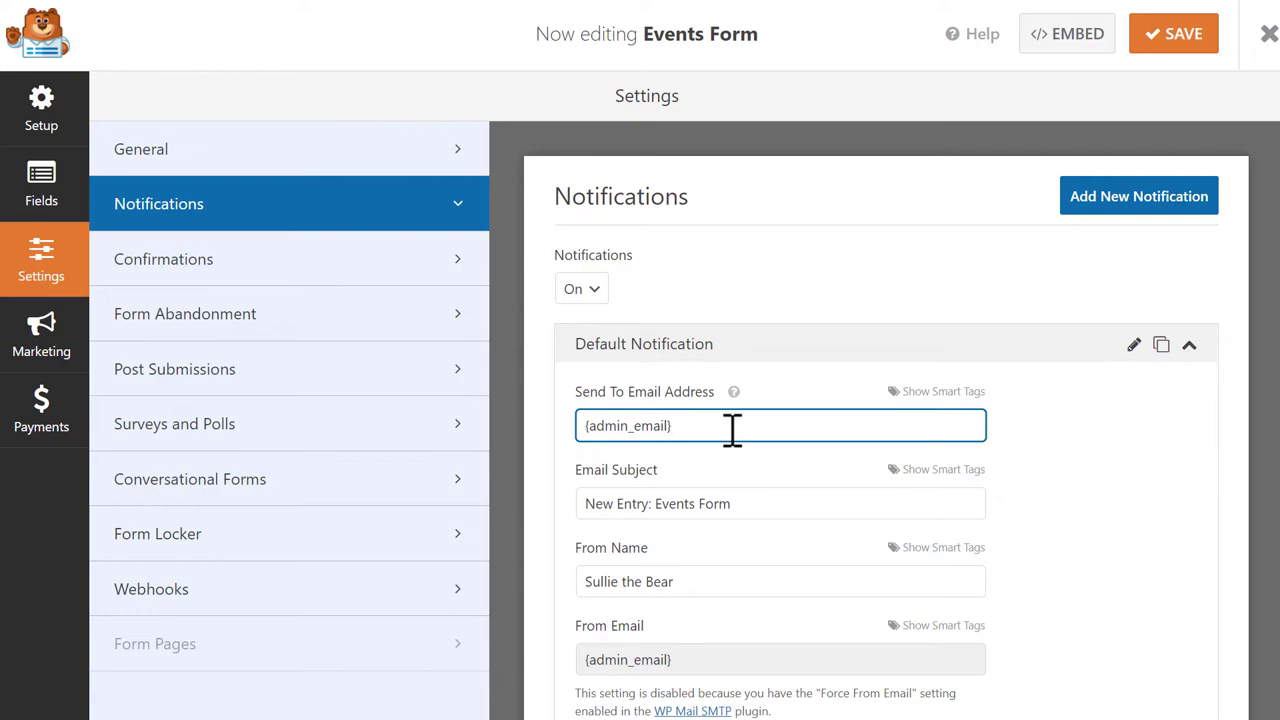
click(978, 398)
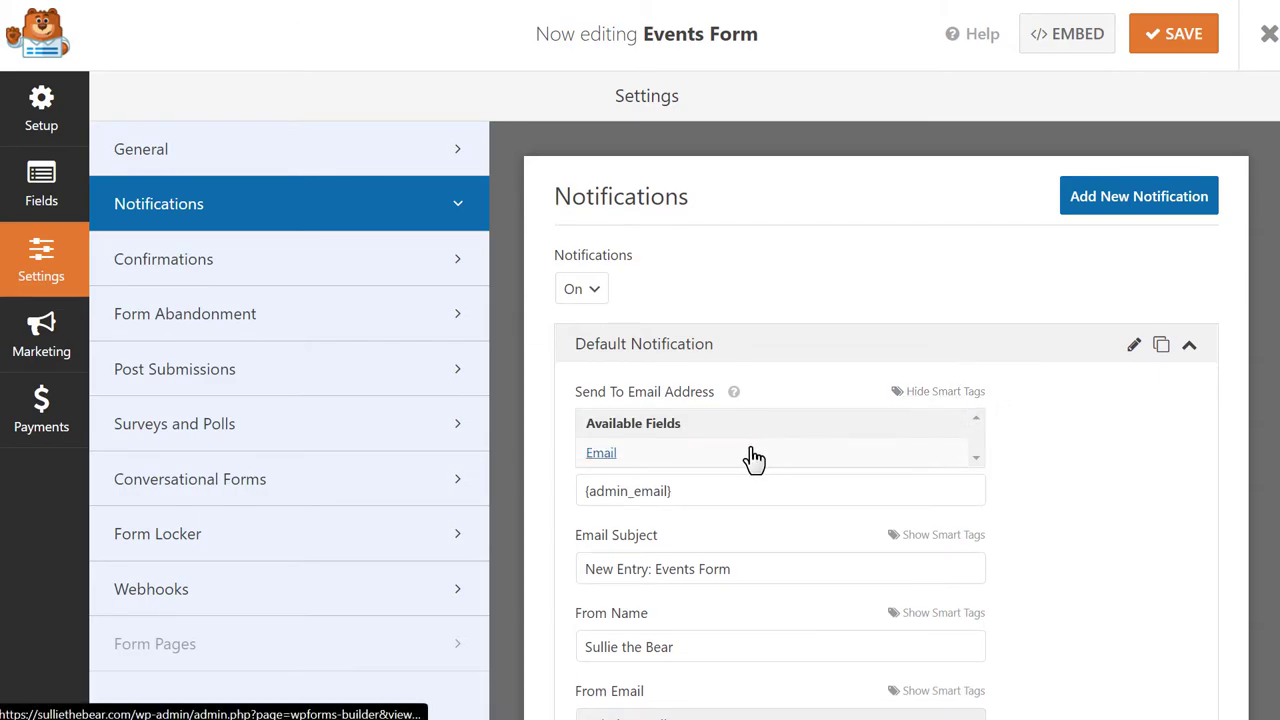
click(754, 456)
click(752, 428)
drag(752, 428, 676, 446)
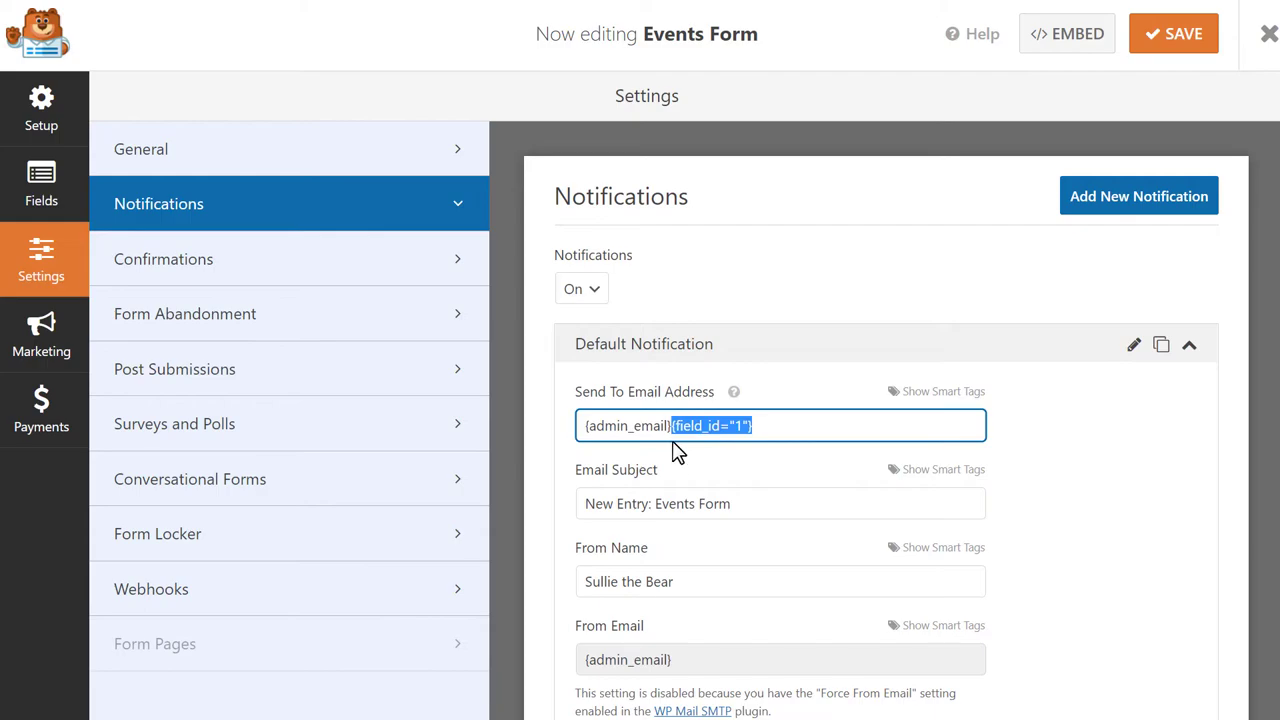
click(674, 425)
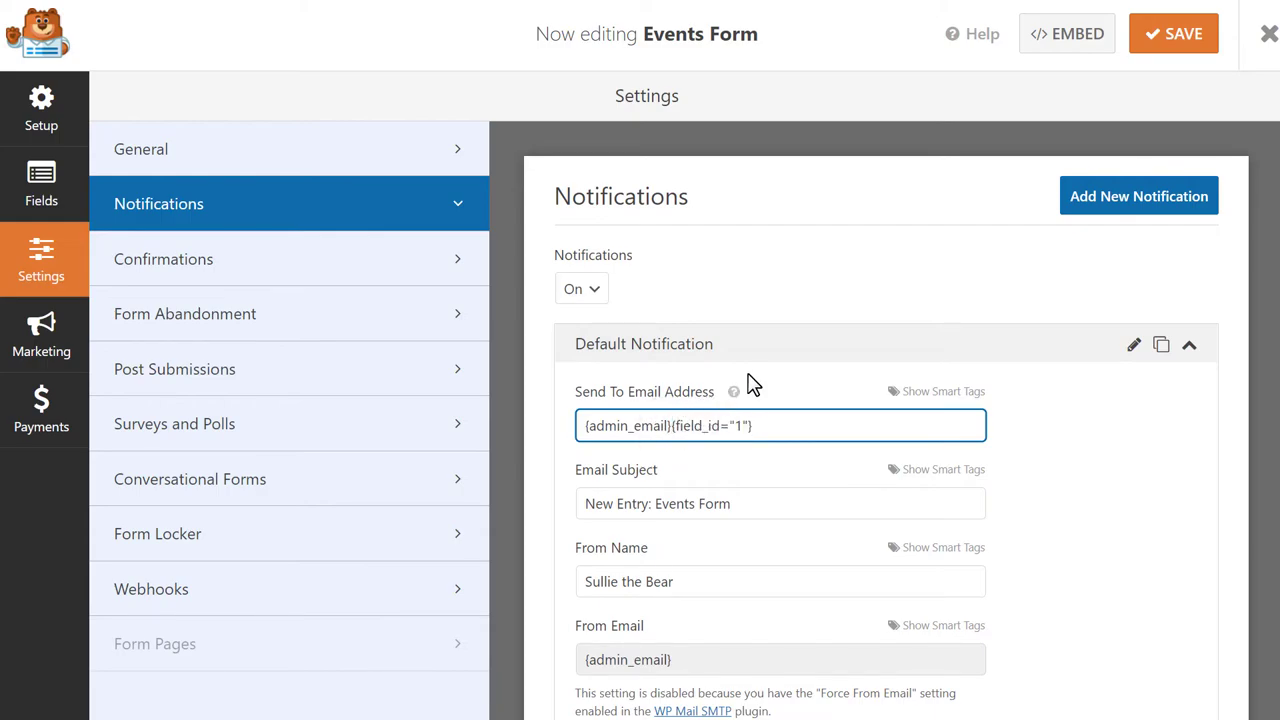
text(,)
Review the default notification's Email Subject, From Name, Reply-To and Message settings
click(776, 503)
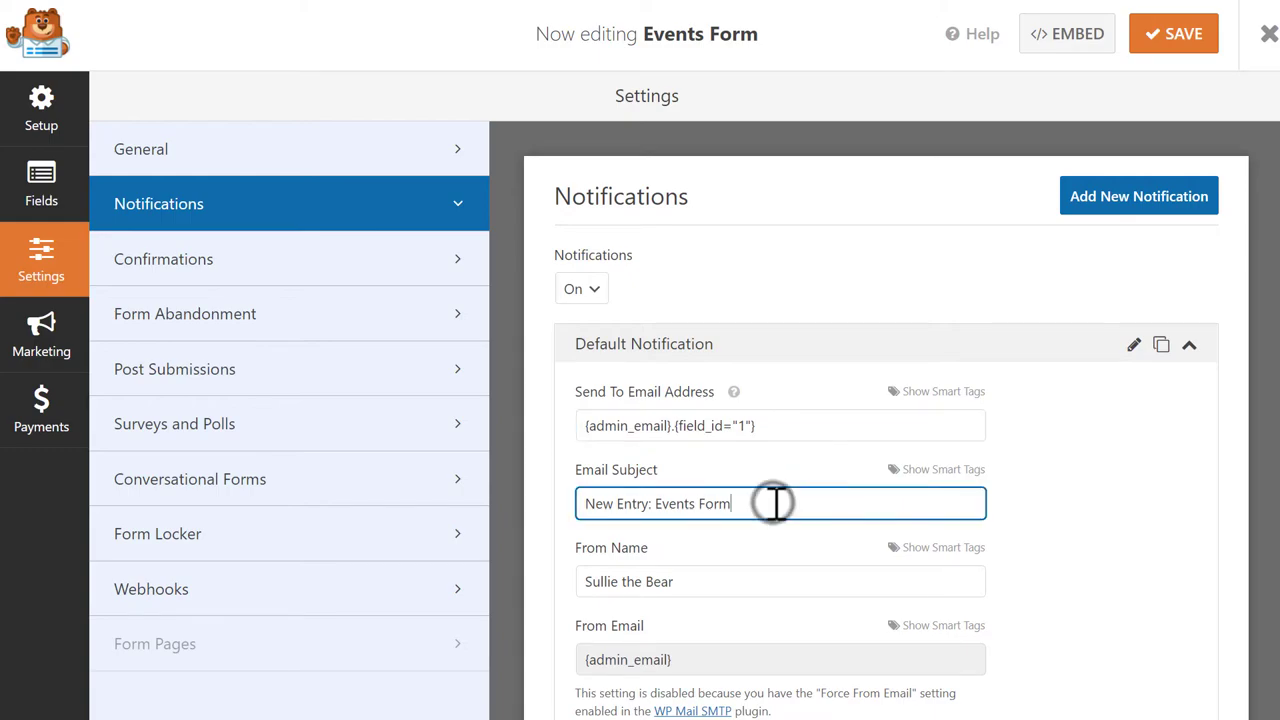
click(757, 572)
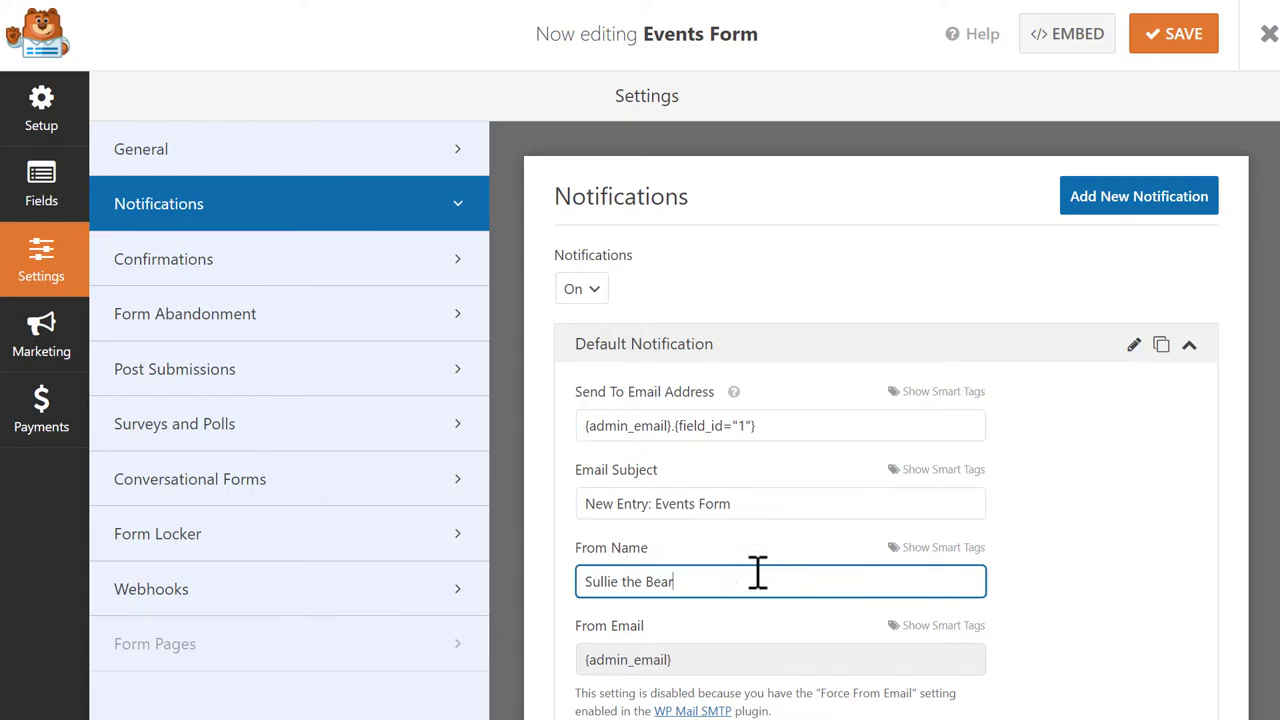
scroll(757, 572, down, 3)
click(760, 483)
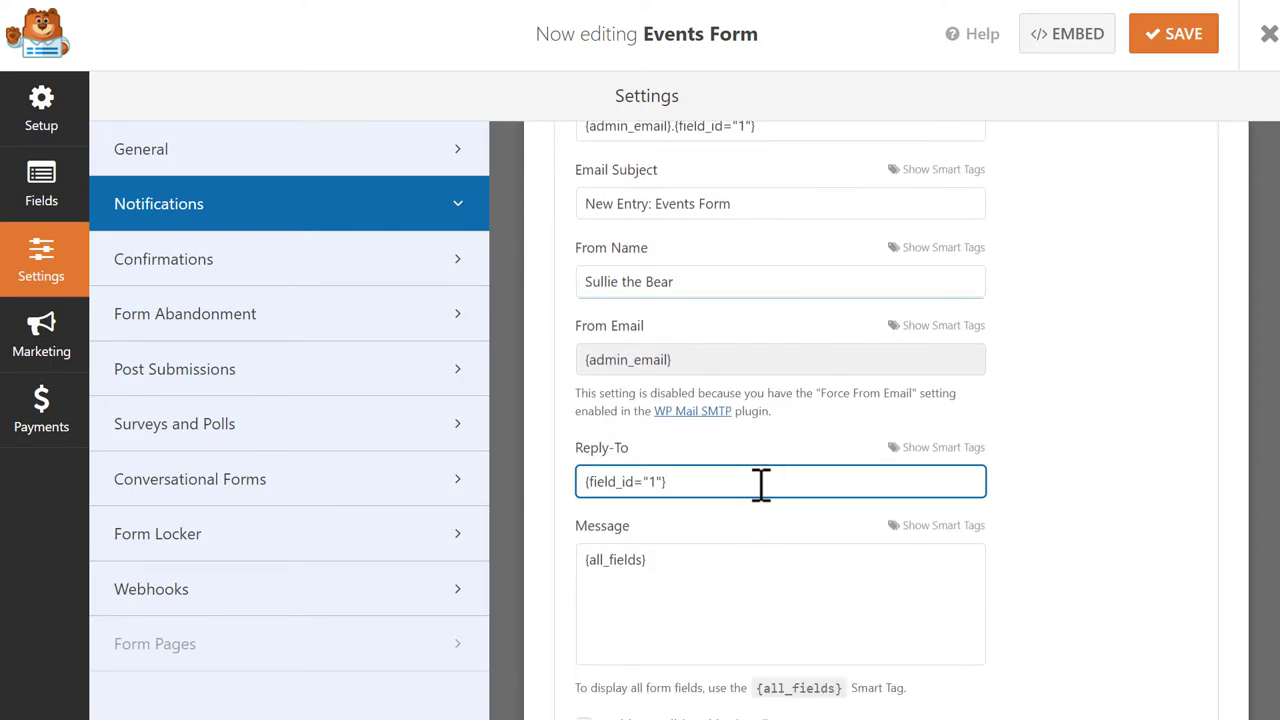
scroll(760, 486, down, 1)
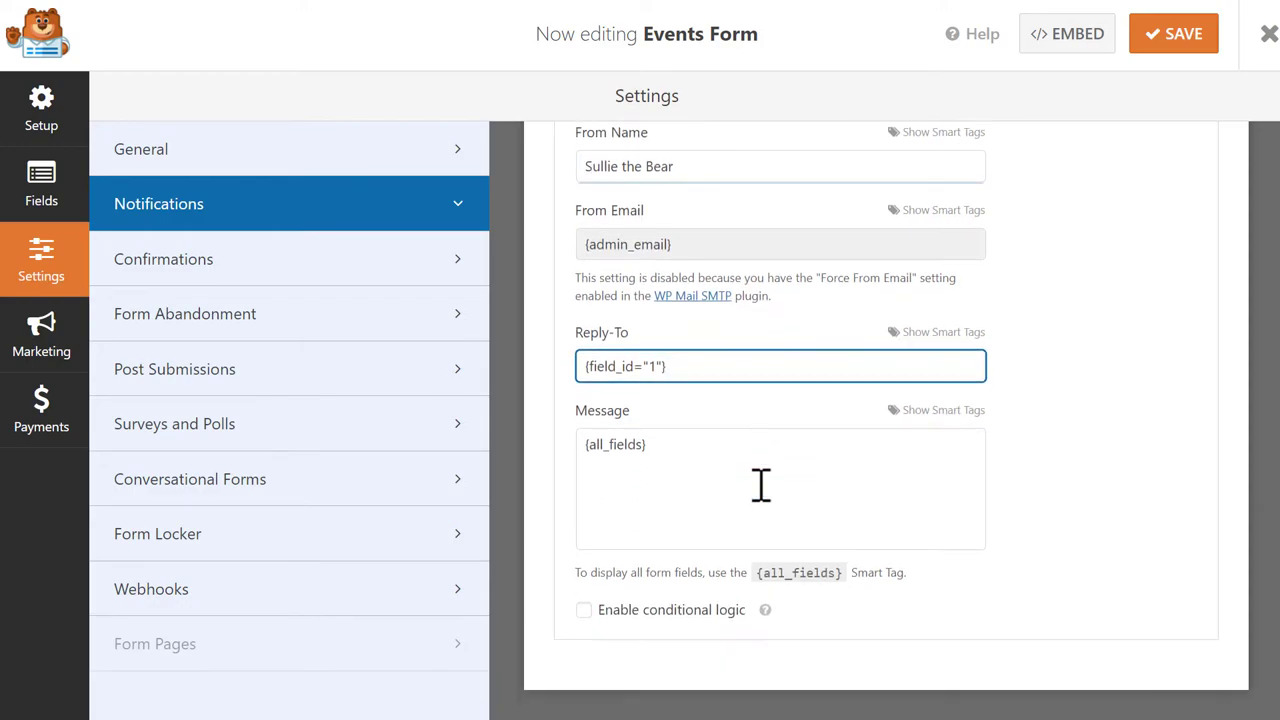
click(727, 459)
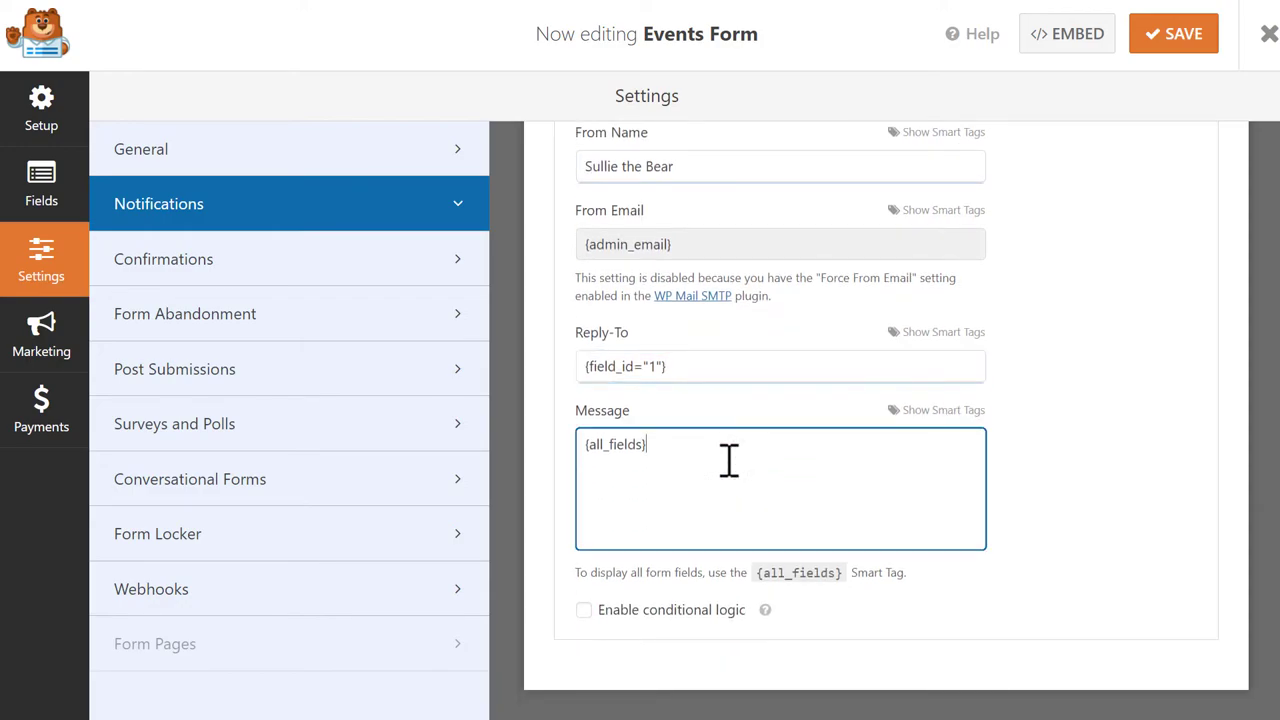
drag(727, 457, 585, 468)
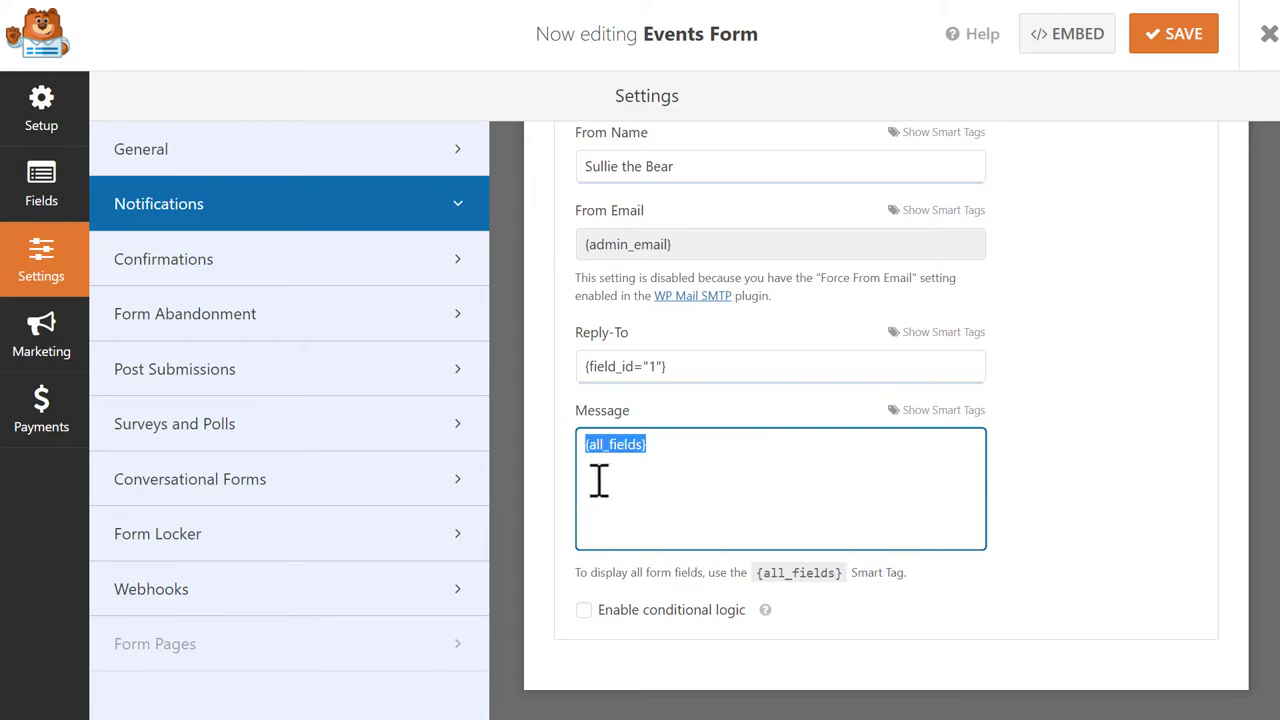
click(725, 444)
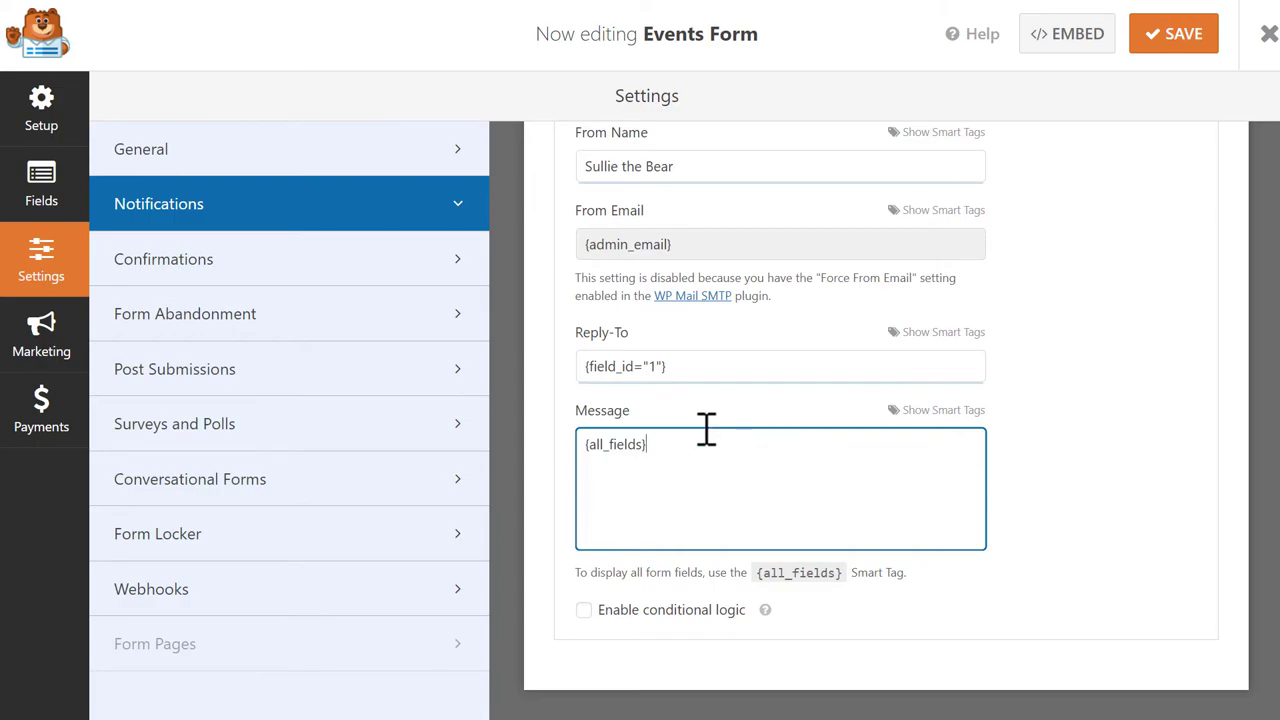
Open the form's Confirmations settings and keep the default confirmation's type at Message
click(423, 255)
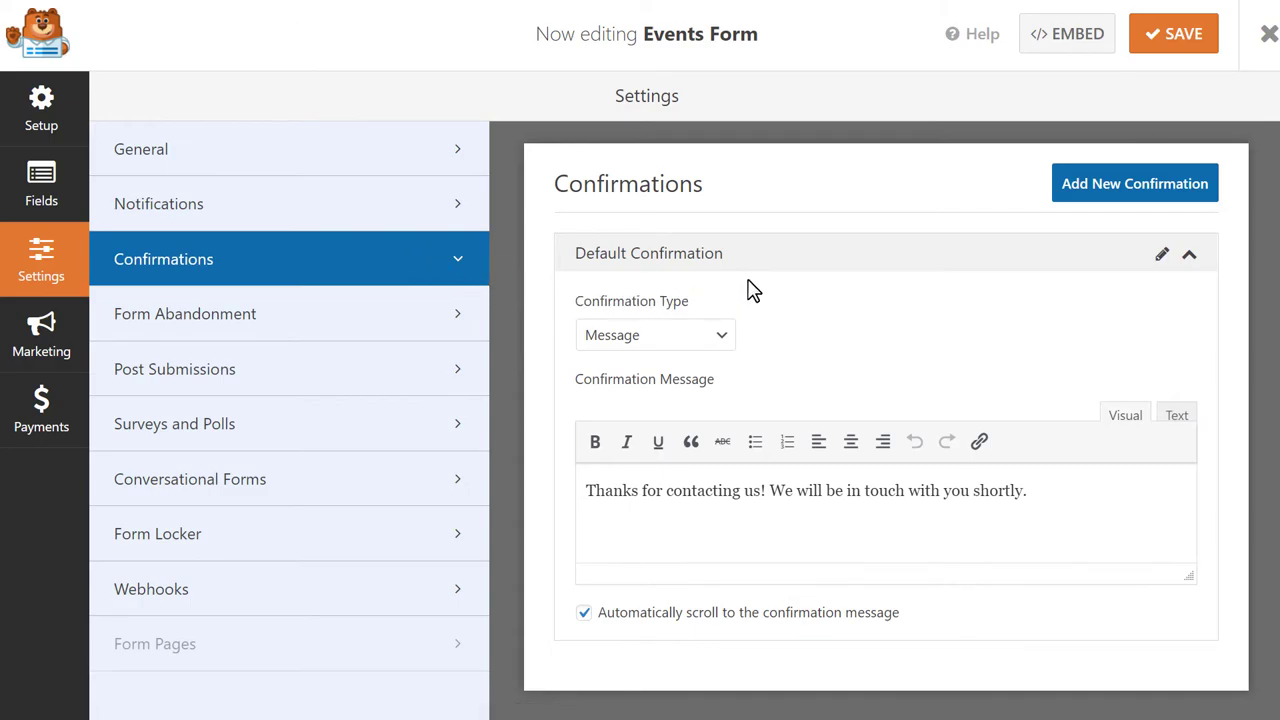
click(726, 335)
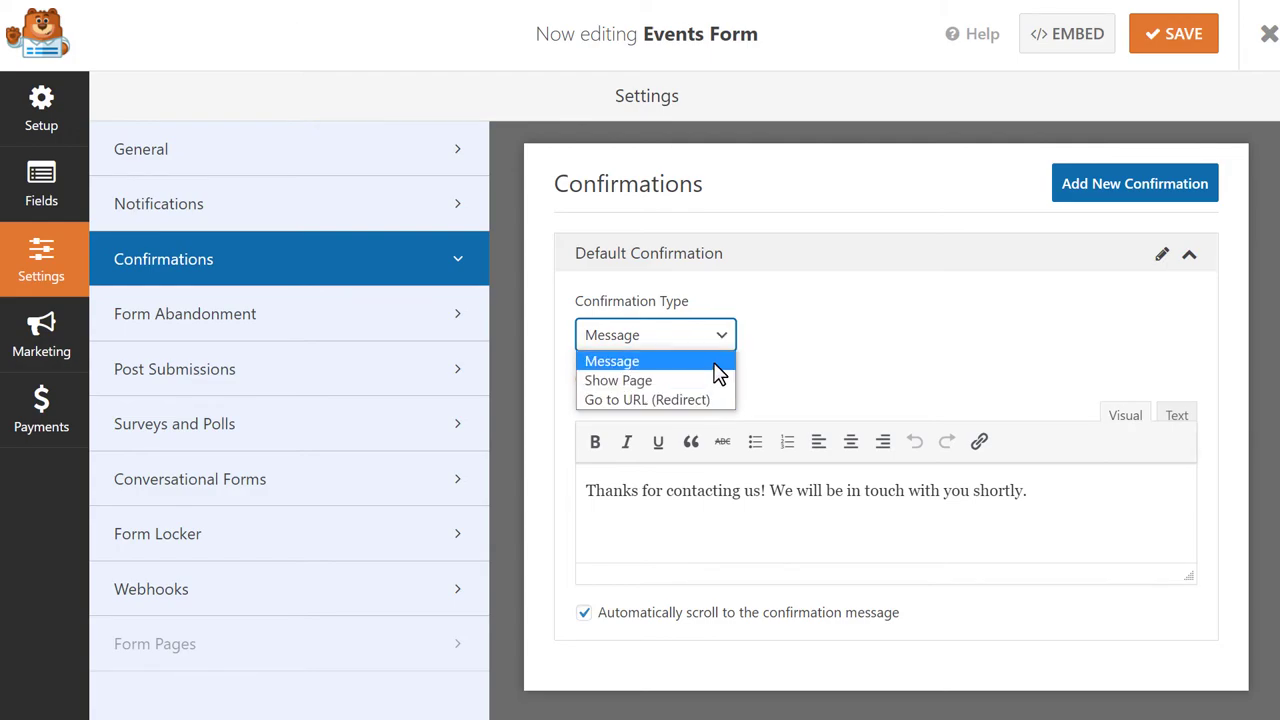
click(711, 361)
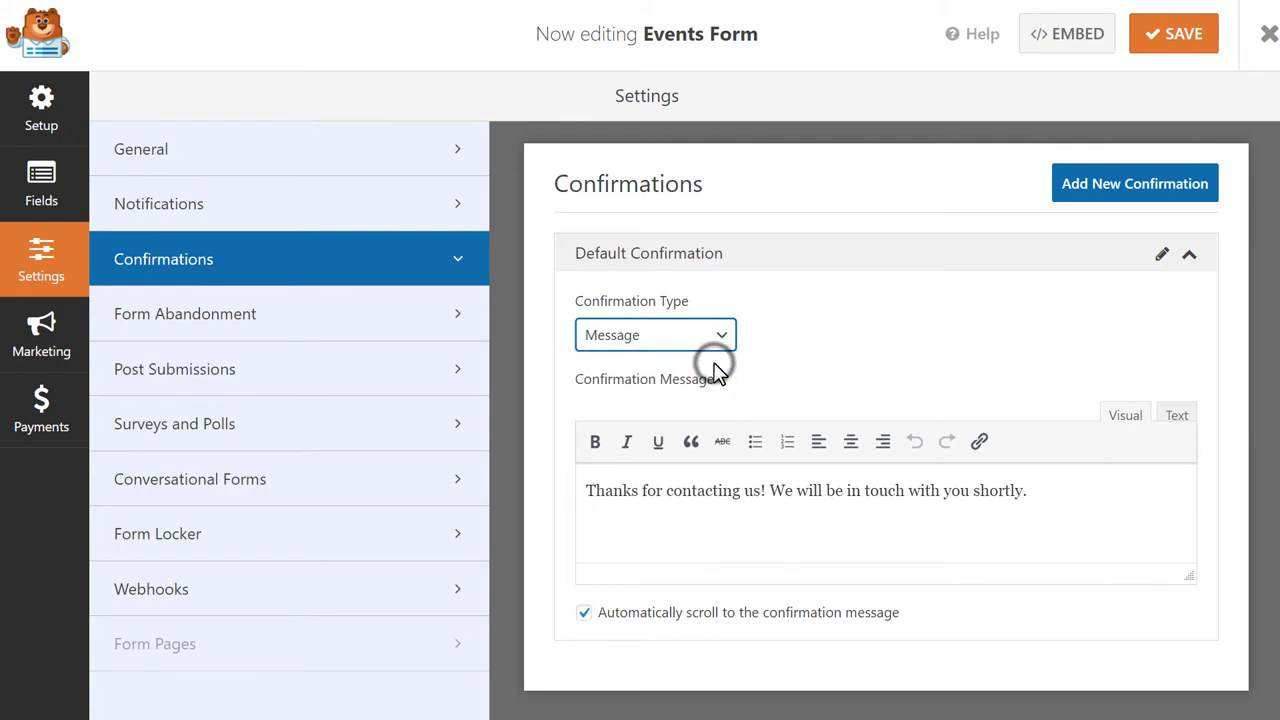
click(1050, 489)
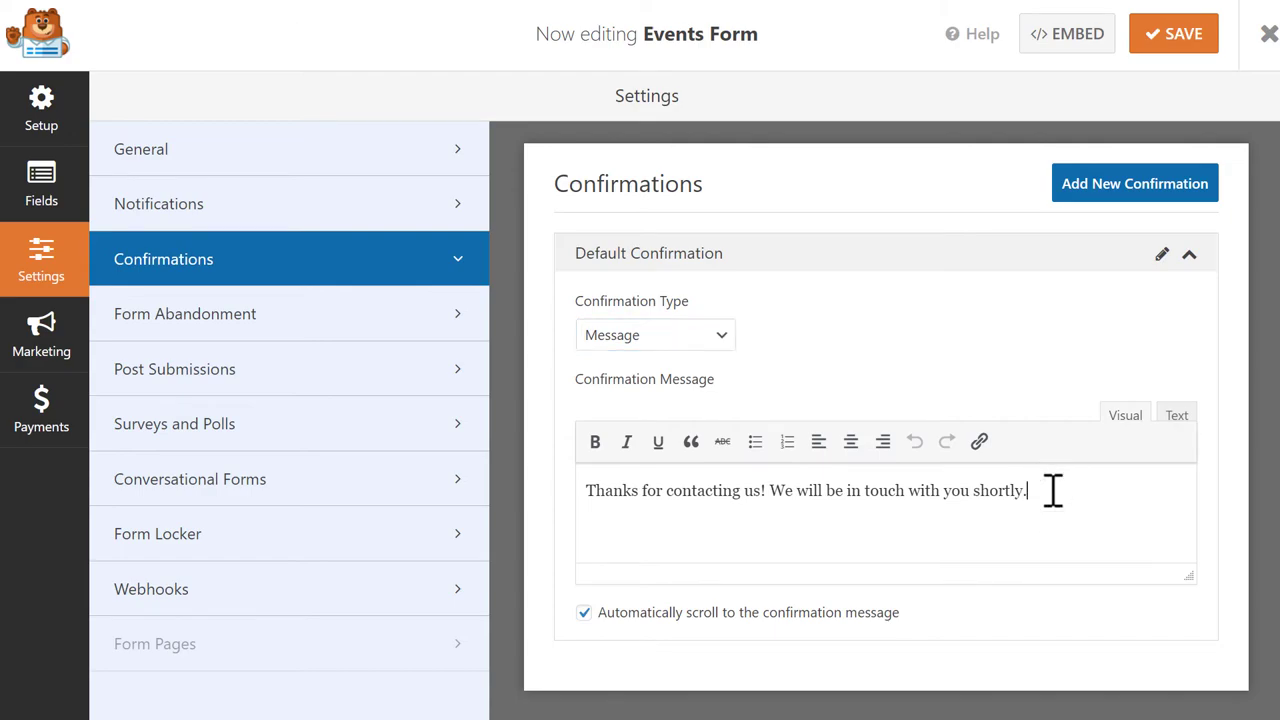
Set the Confirmation Type to Show Page with Thank You as the confirmation page
click(718, 336)
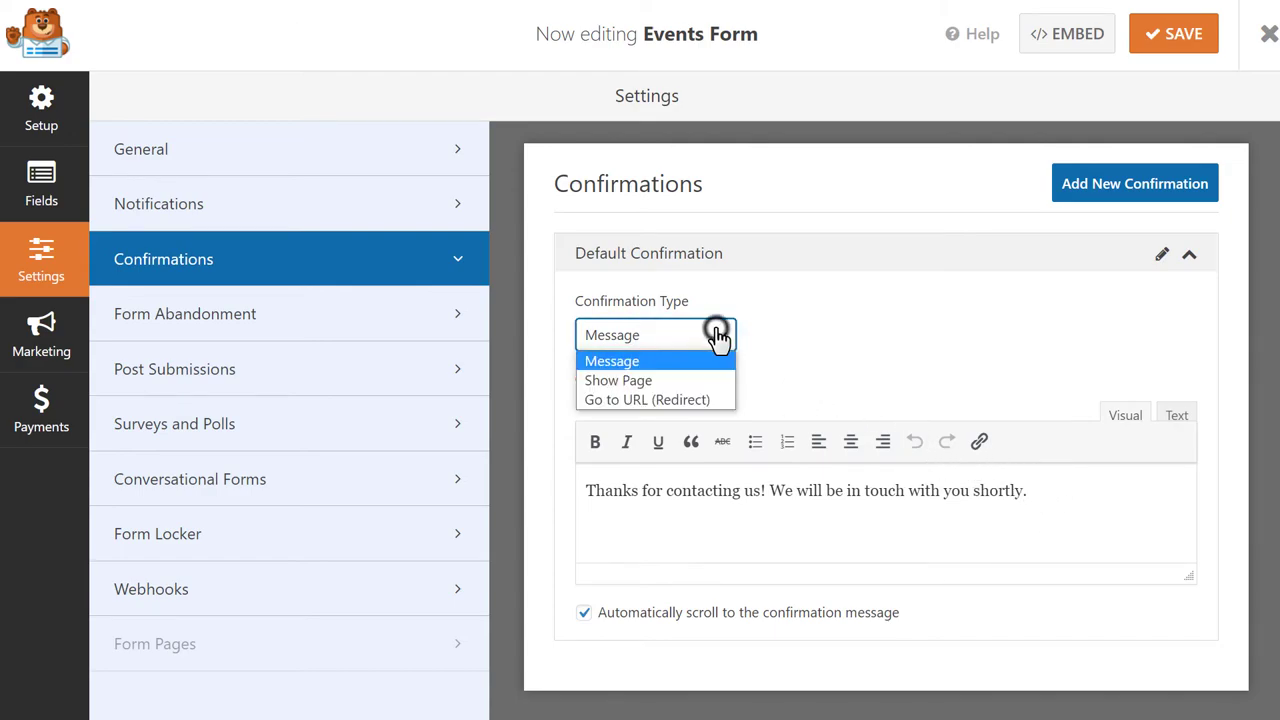
click(718, 382)
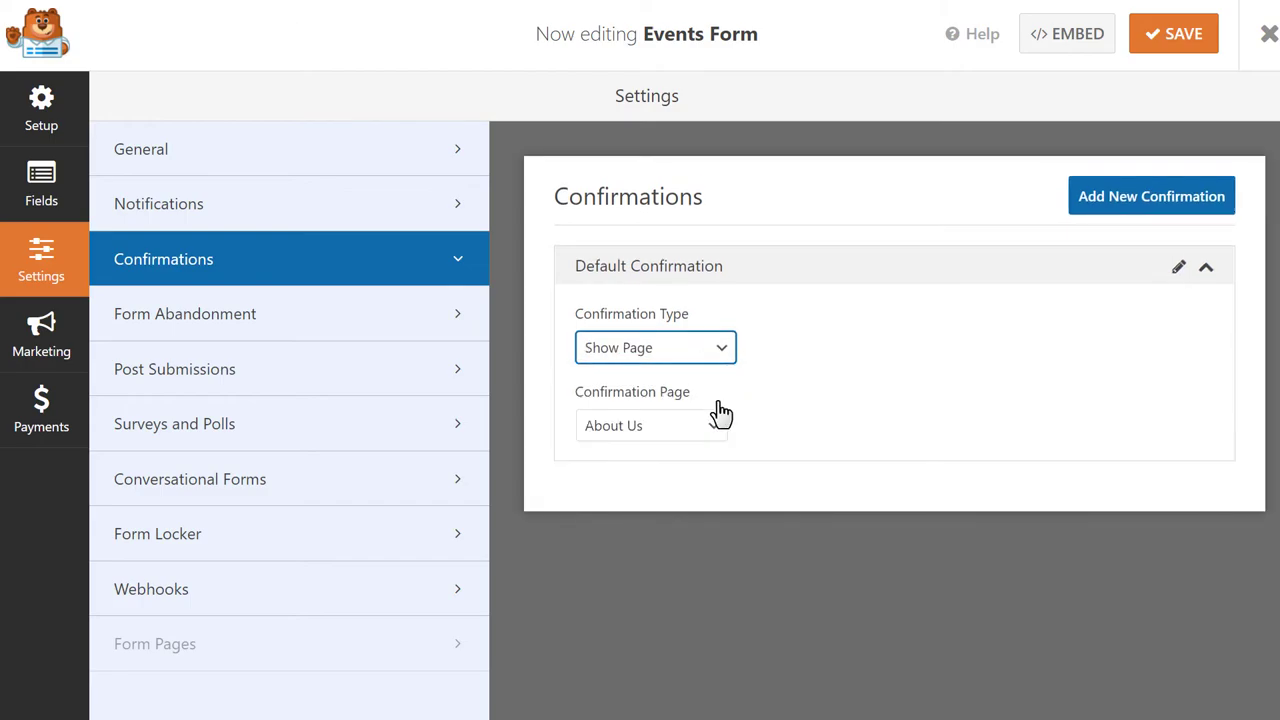
click(714, 426)
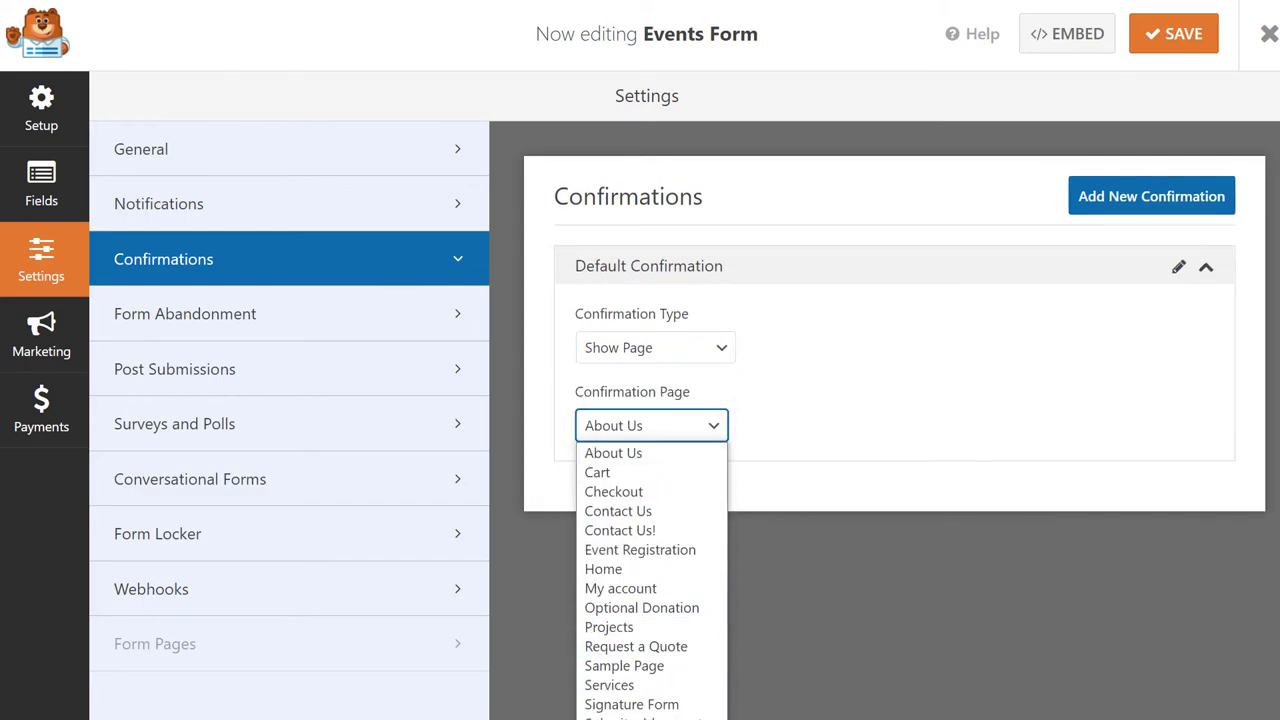
click(620, 716)
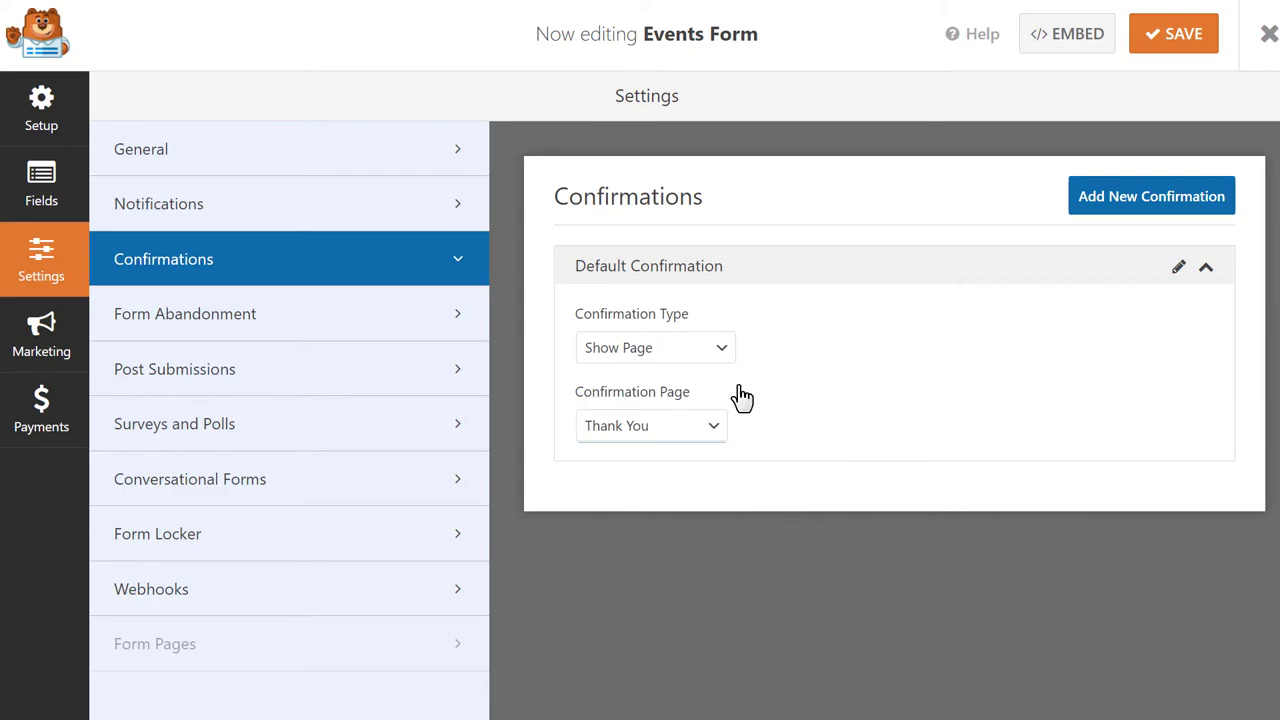
Try the Go to URL (Redirect) confirmation type and return the Confirmation Type to Message
click(716, 348)
click(700, 413)
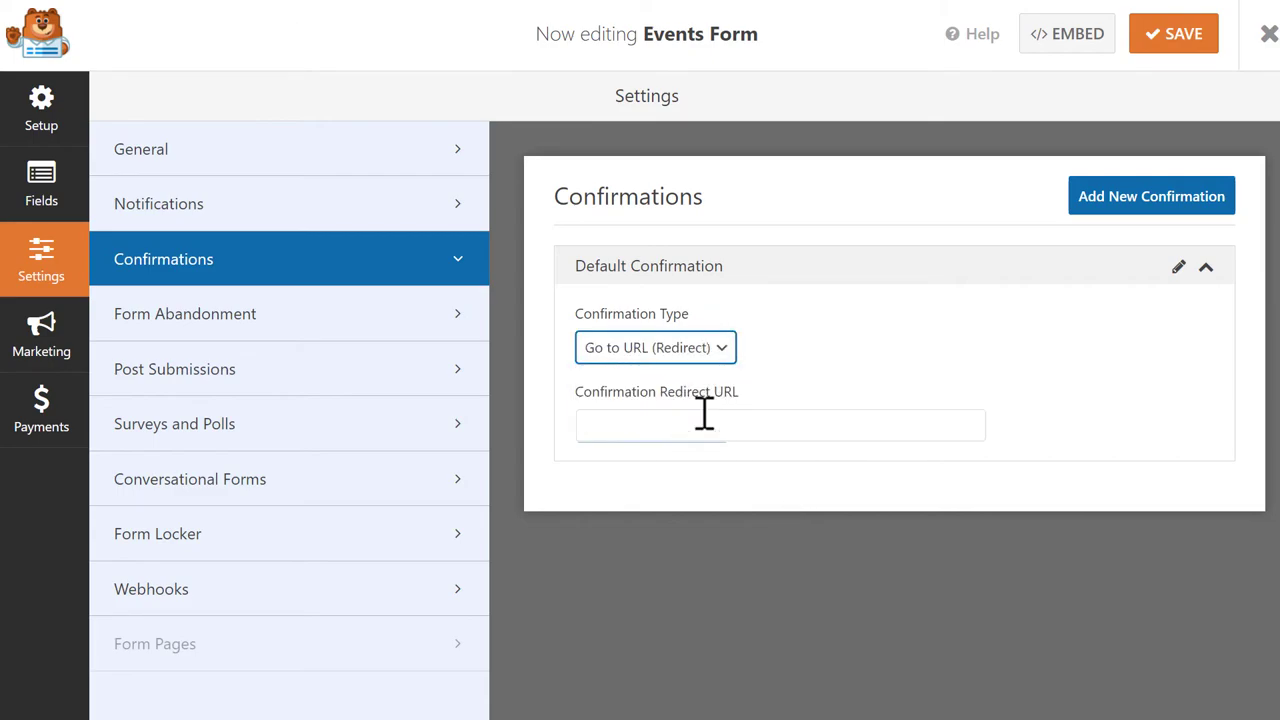
click(706, 421)
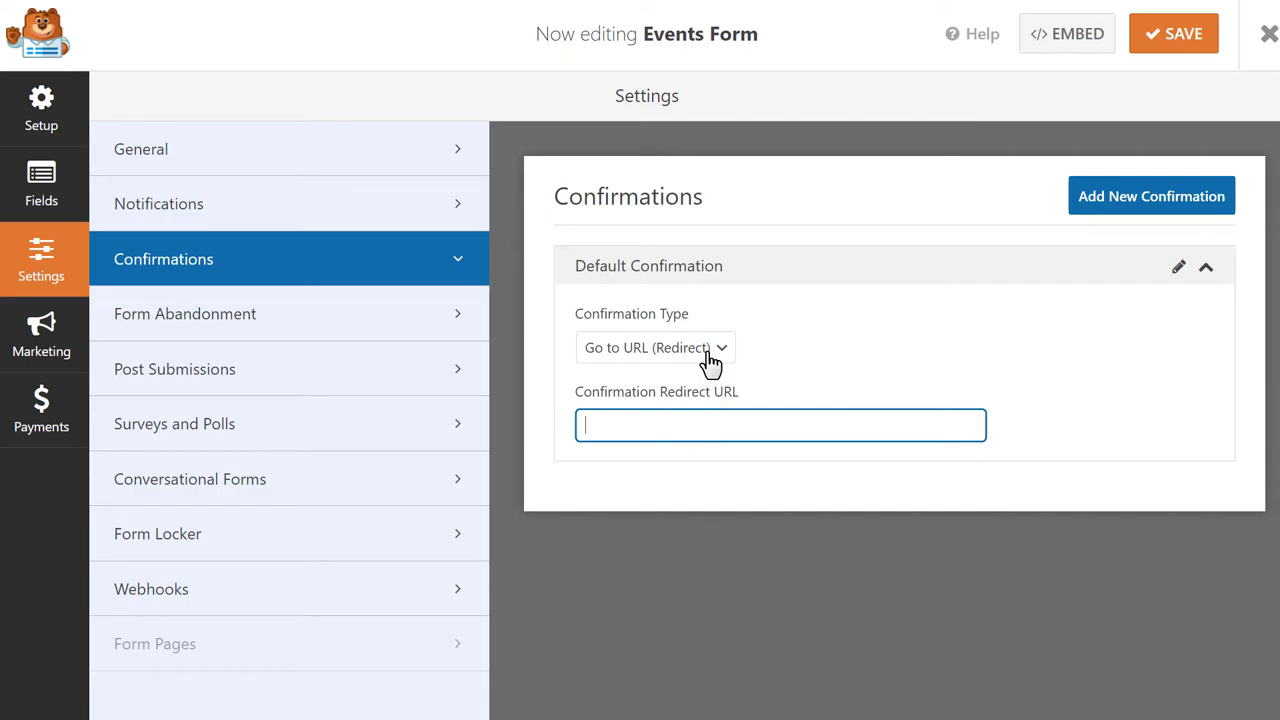
click(707, 356)
click(705, 376)
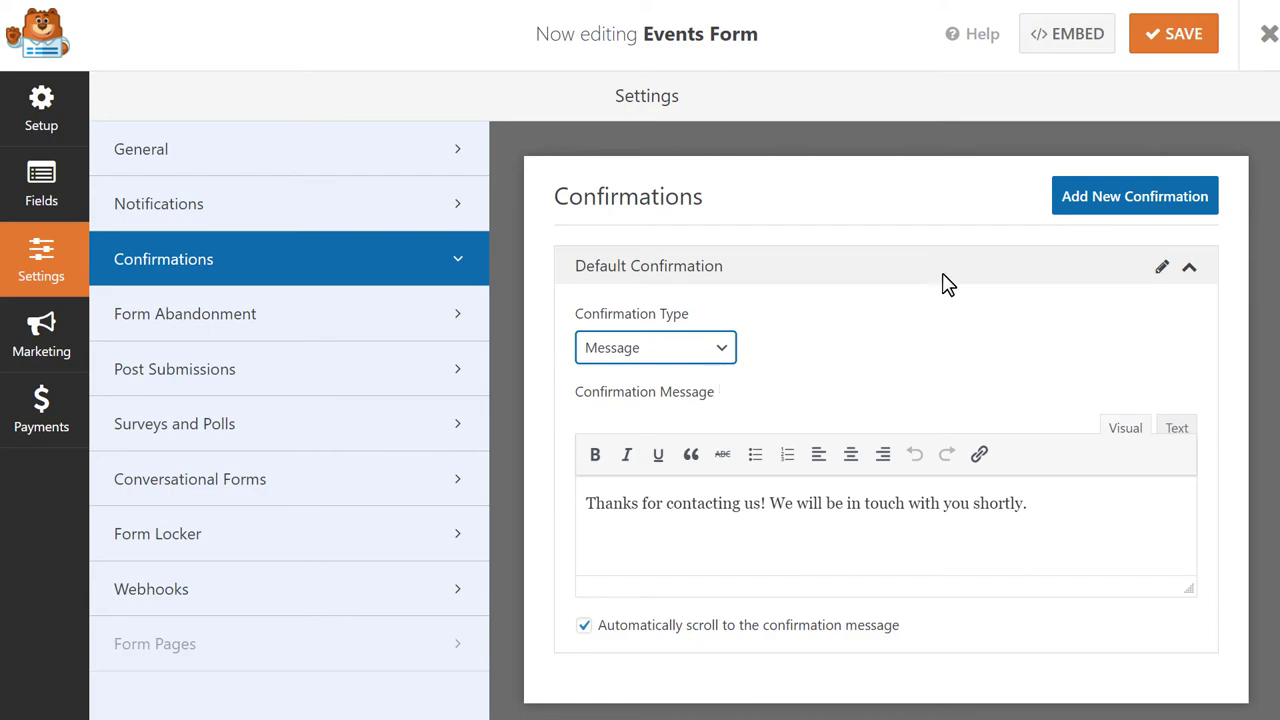
Save the Events Form in the form builder and create a new page titled "Events Form"
click(1172, 46)
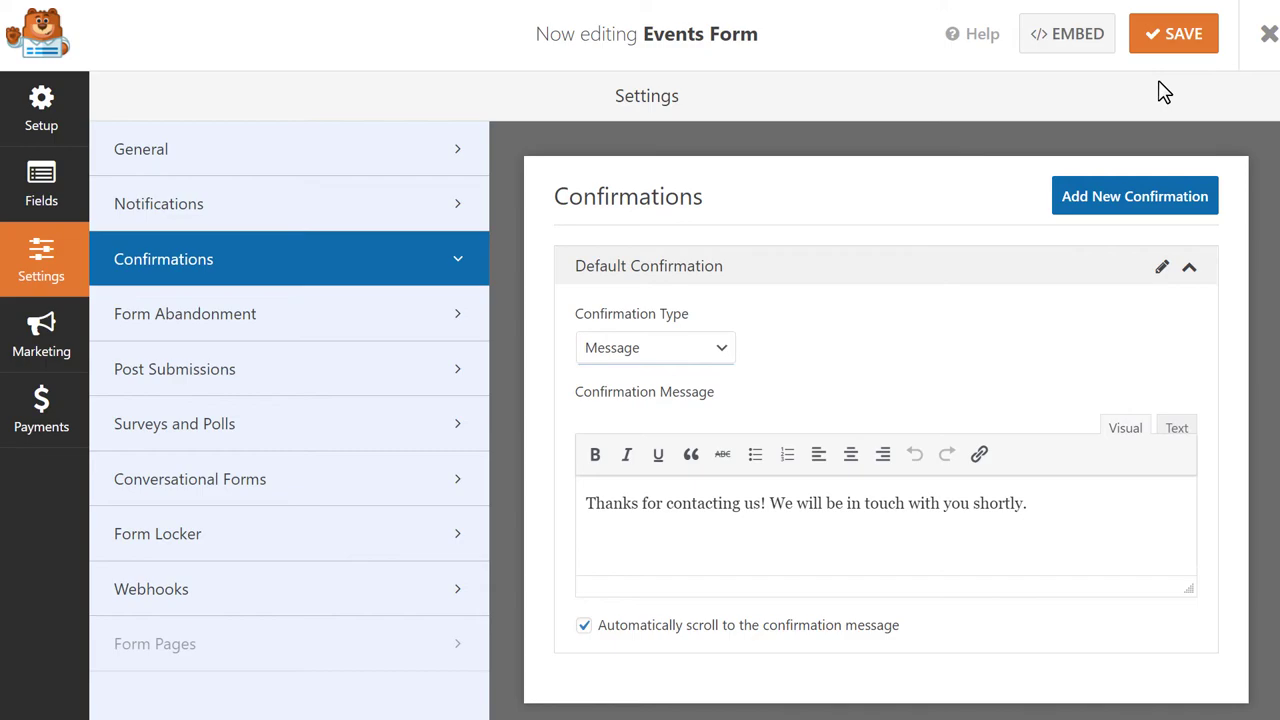
click(1268, 34)
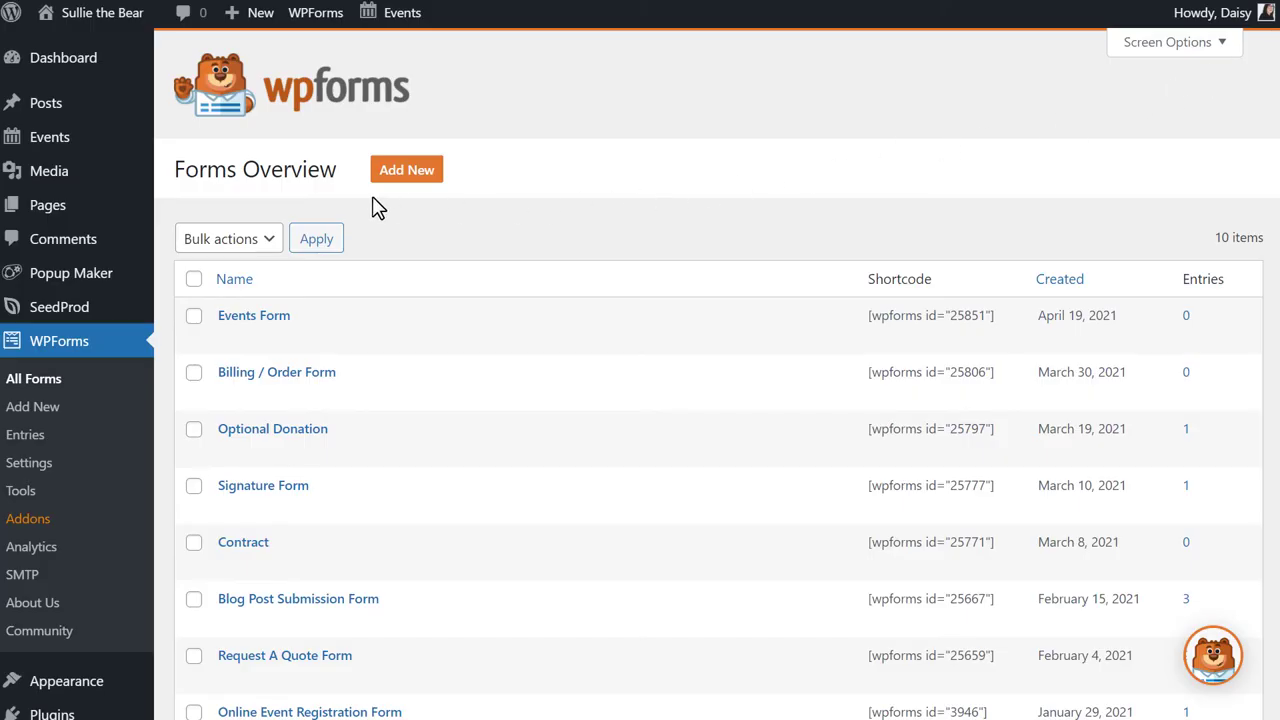
mouse_move(86, 212)
click(203, 241)
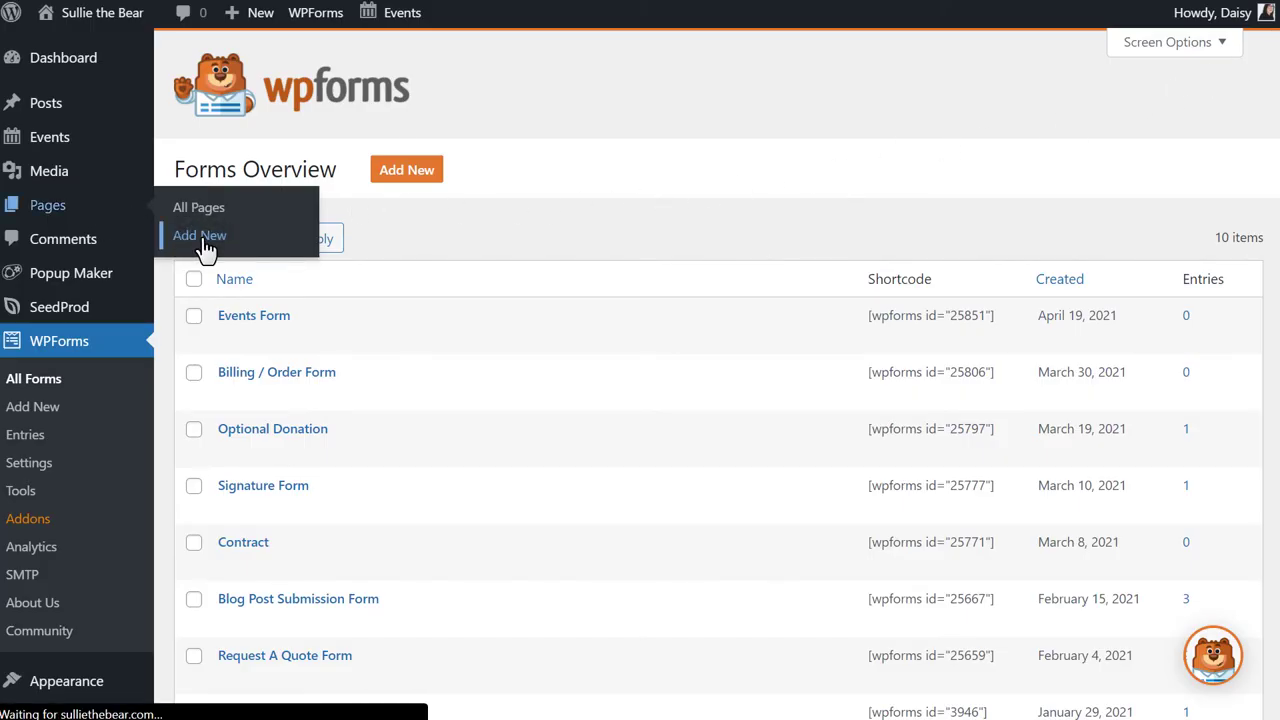
text(Events Form)
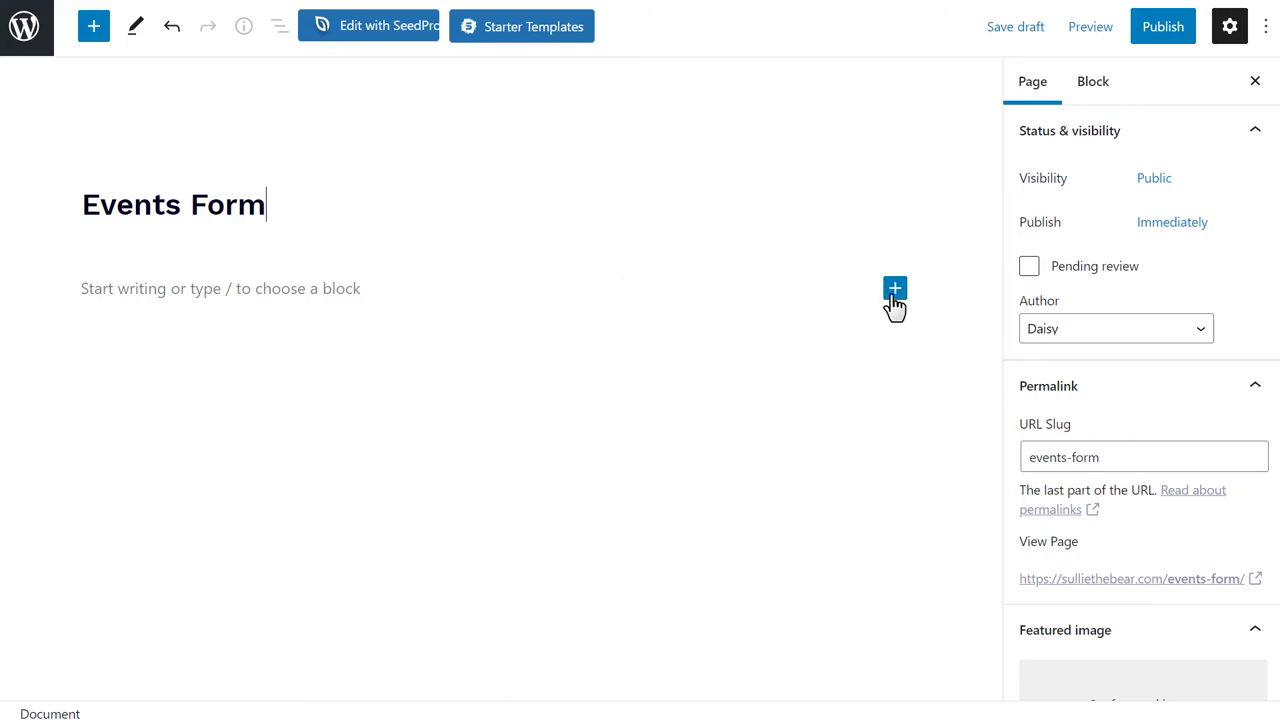
Add a WPForms block to the page and choose Events Form as the form it displays
click(894, 291)
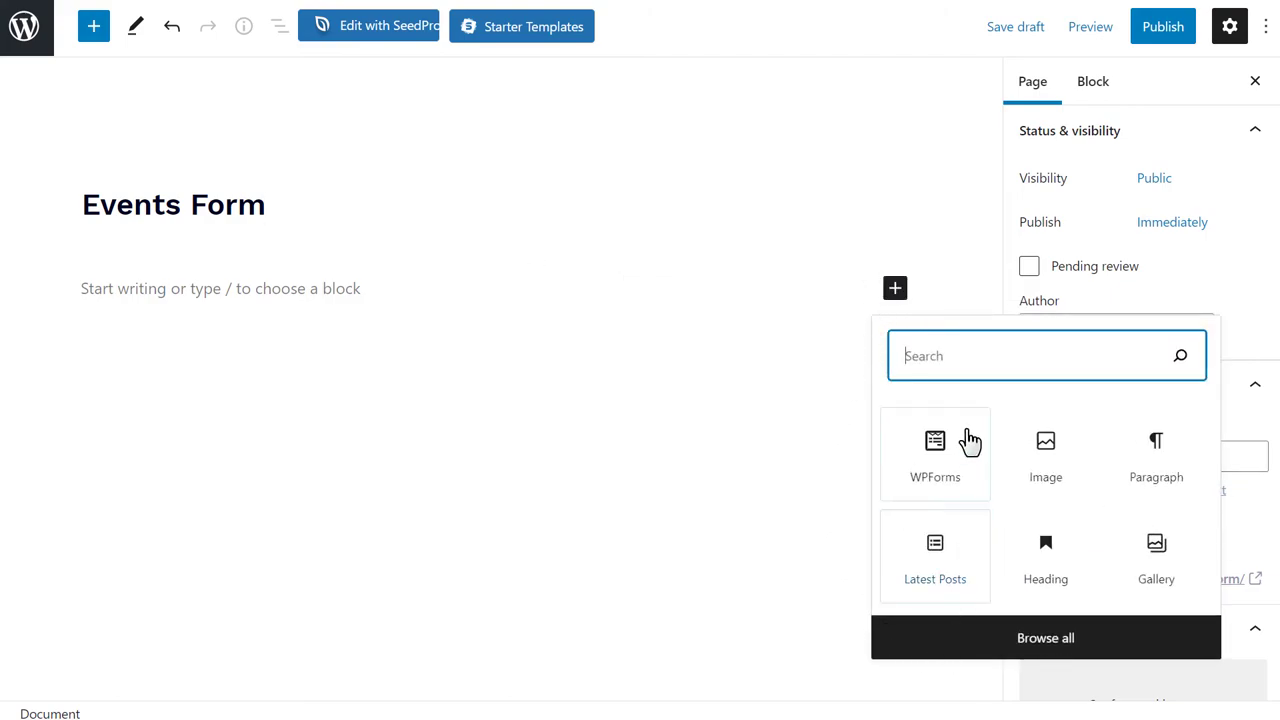
text(wpforms)
click(949, 462)
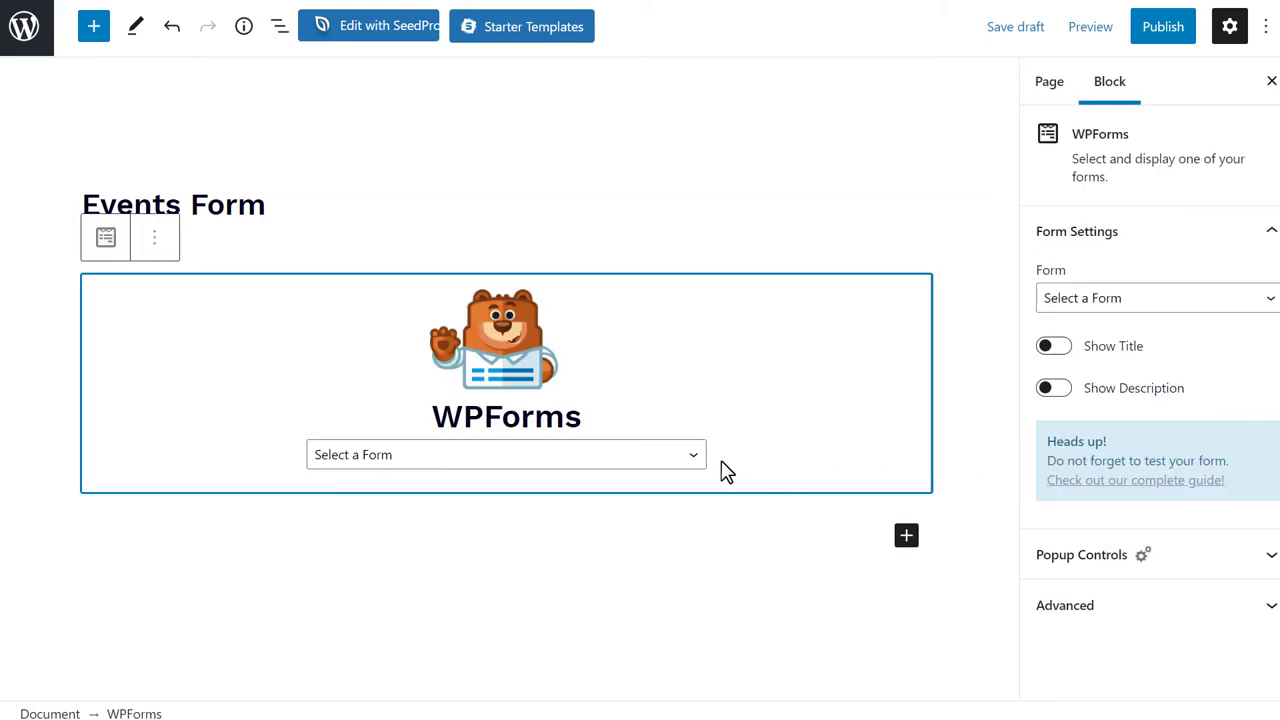
click(682, 462)
click(655, 499)
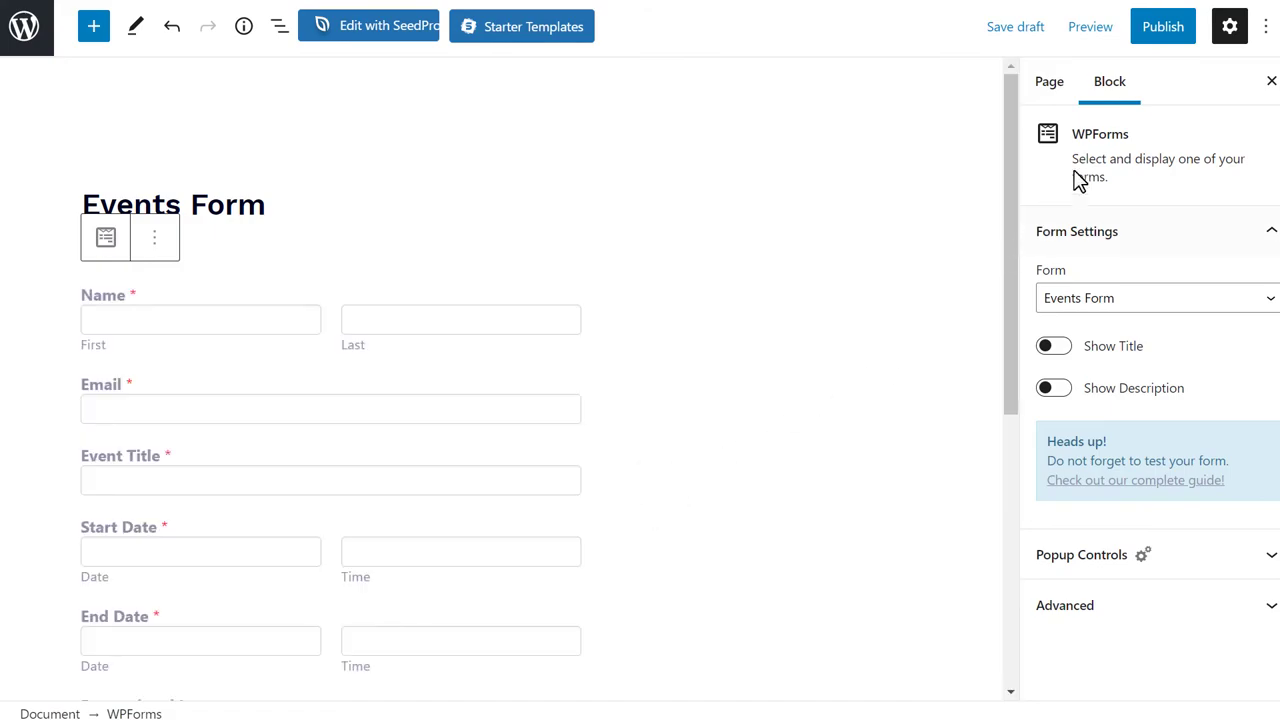
Publish the page and submit a test event on the live form, ending 04/23/2021 at 2:00 PM, with image WPForms-Mascot-sm.png and description "An event with Sullie!"
click(1170, 45)
click(1129, 48)
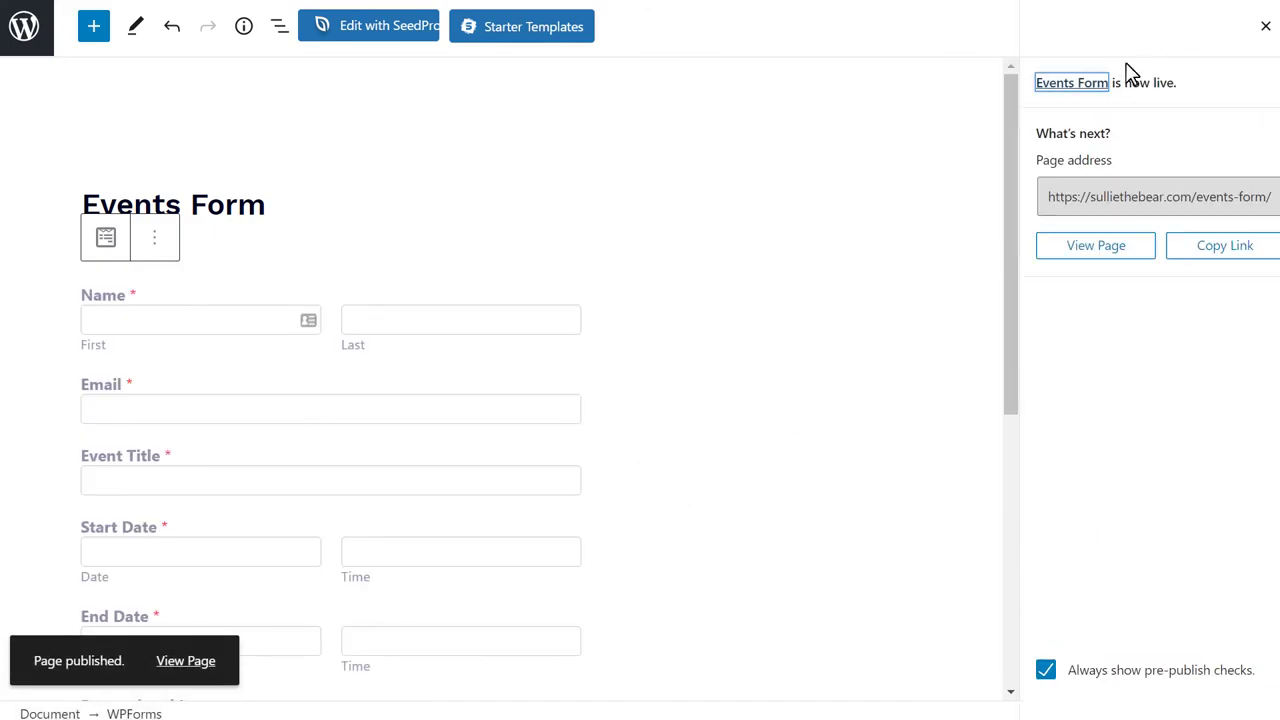
click(1133, 256)
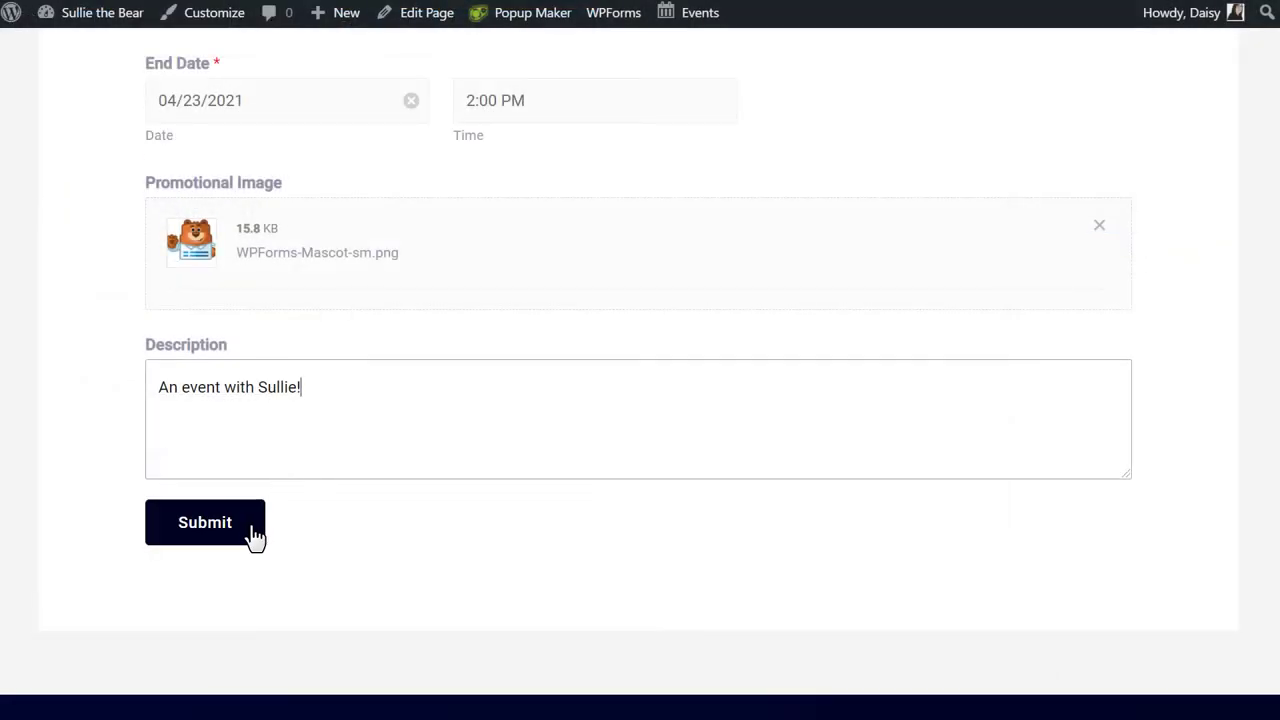
click(252, 536)
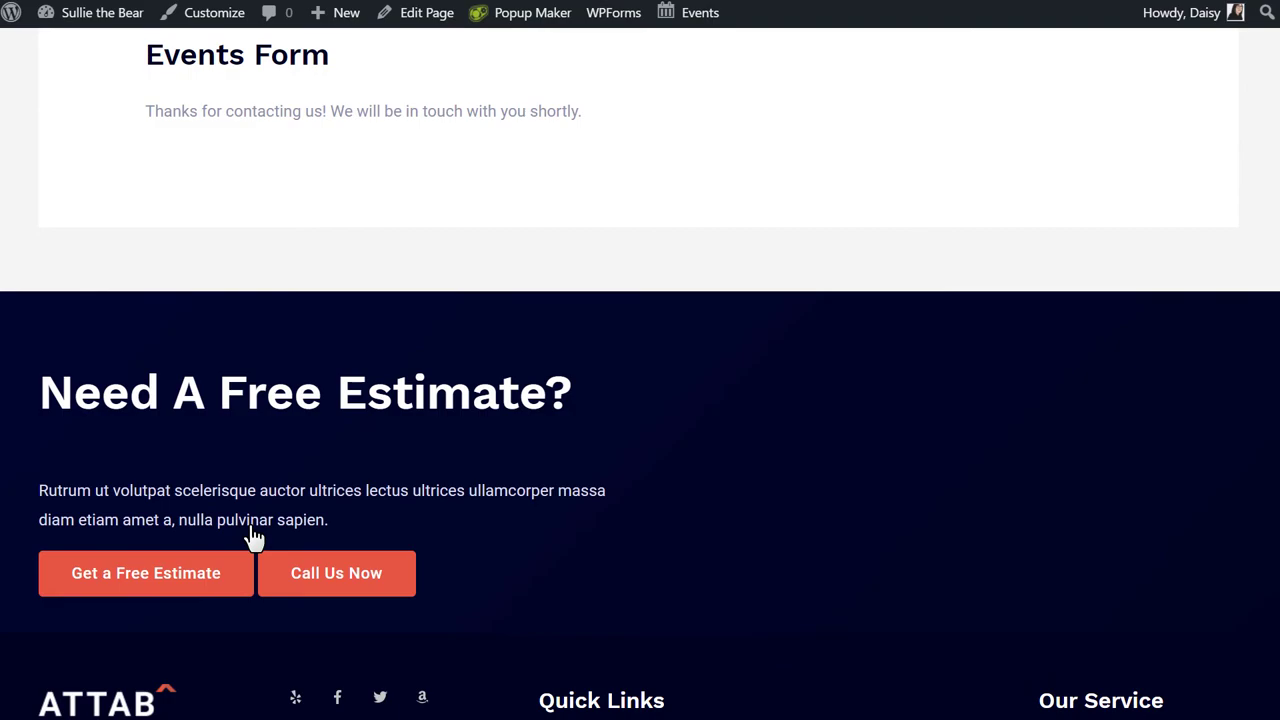
Open the pending submission "Sullie's Event" from the site's Events list and publish it
click(72, 18)
mouse_move(63, 229)
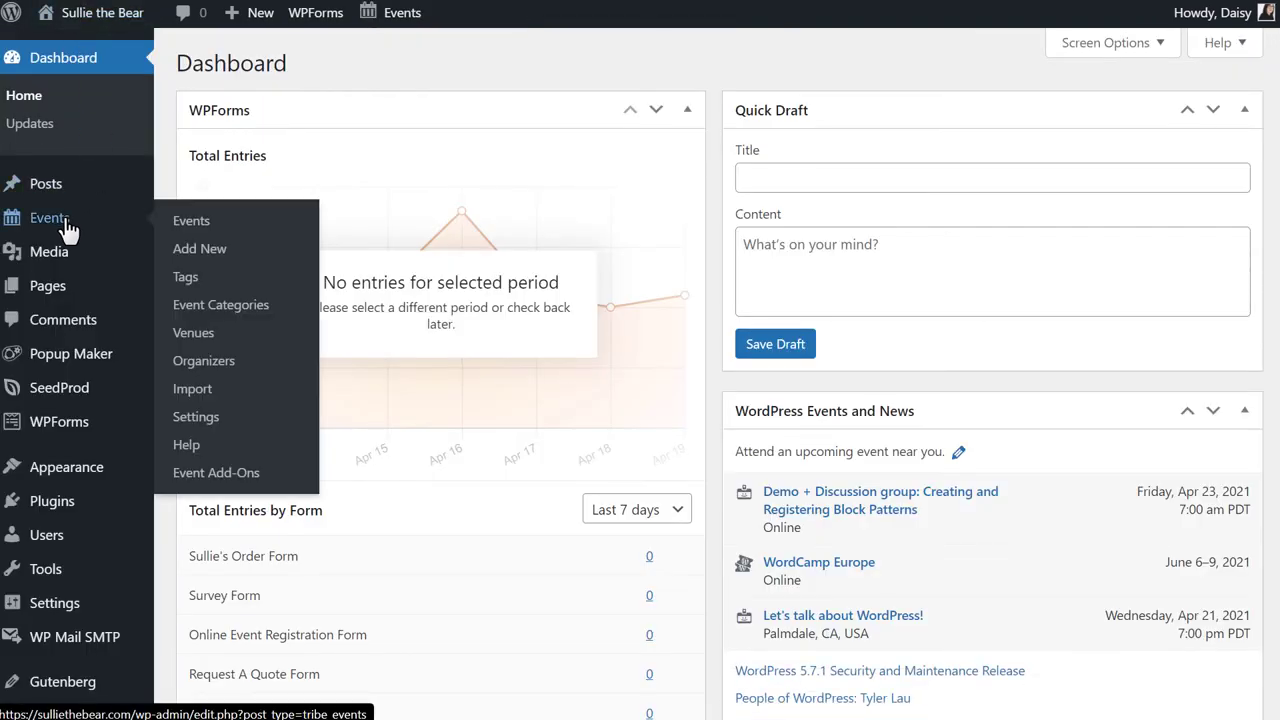
click(170, 220)
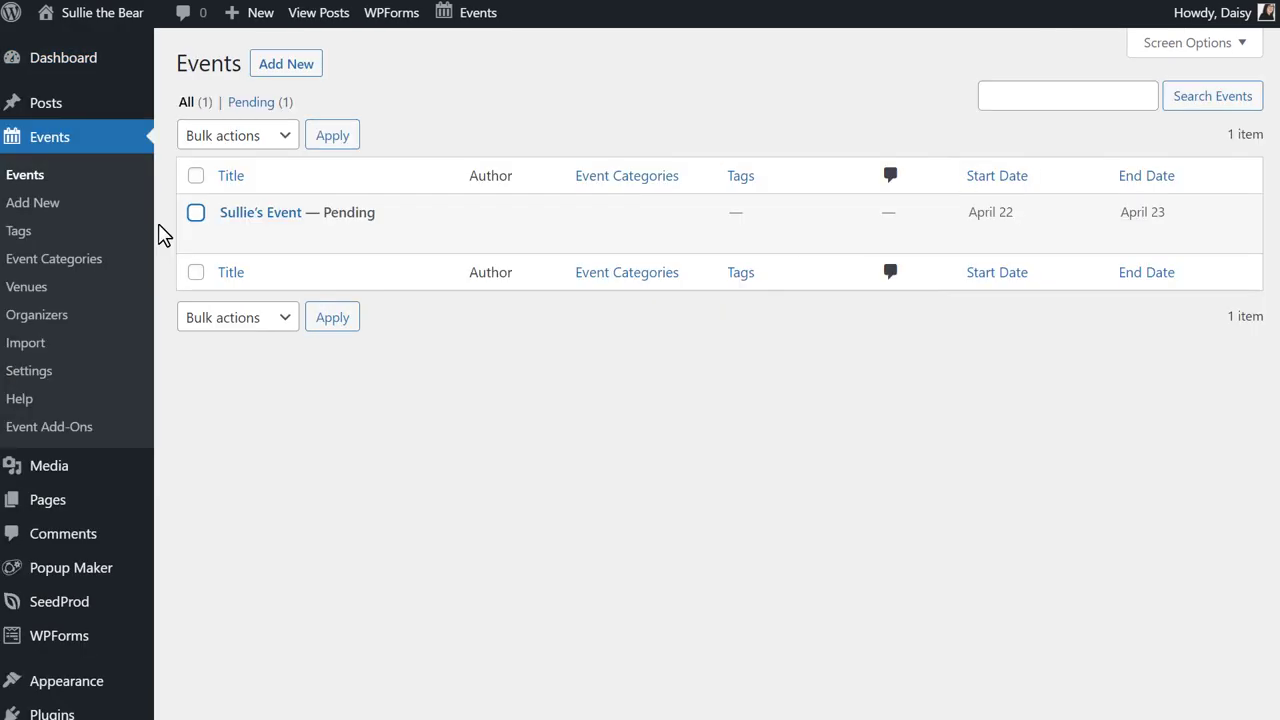
click(255, 219)
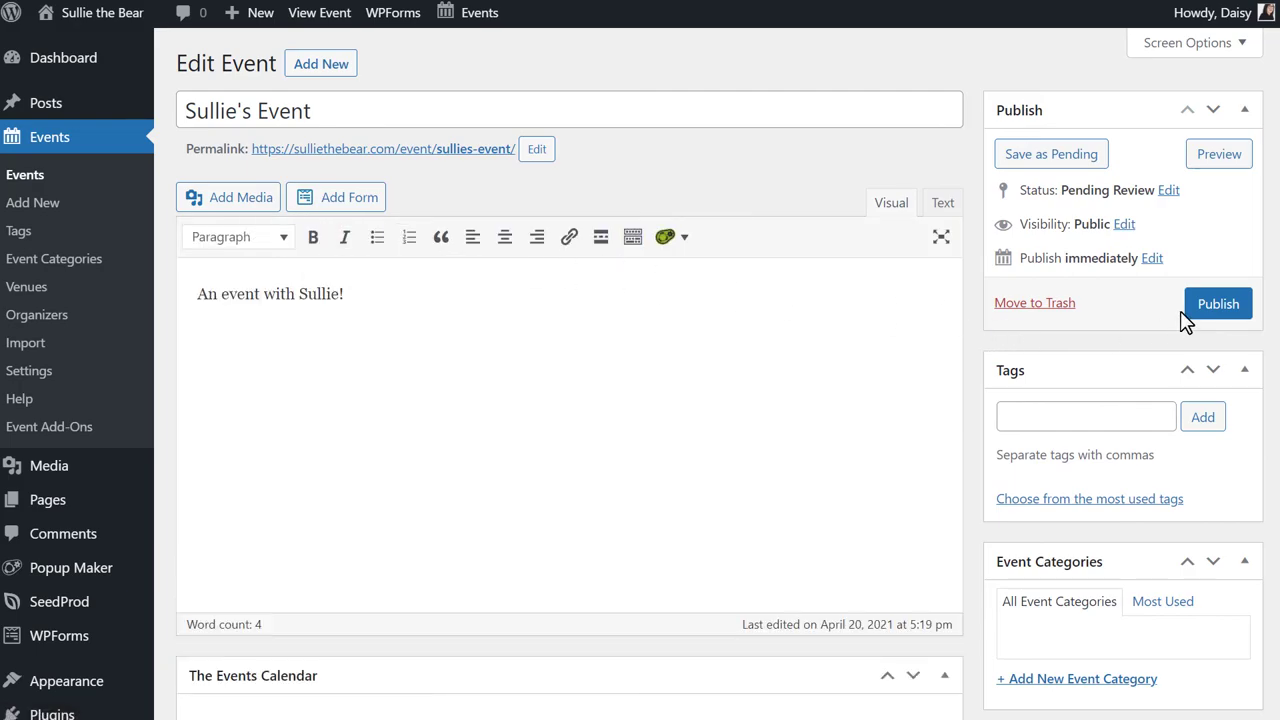
click(1212, 308)
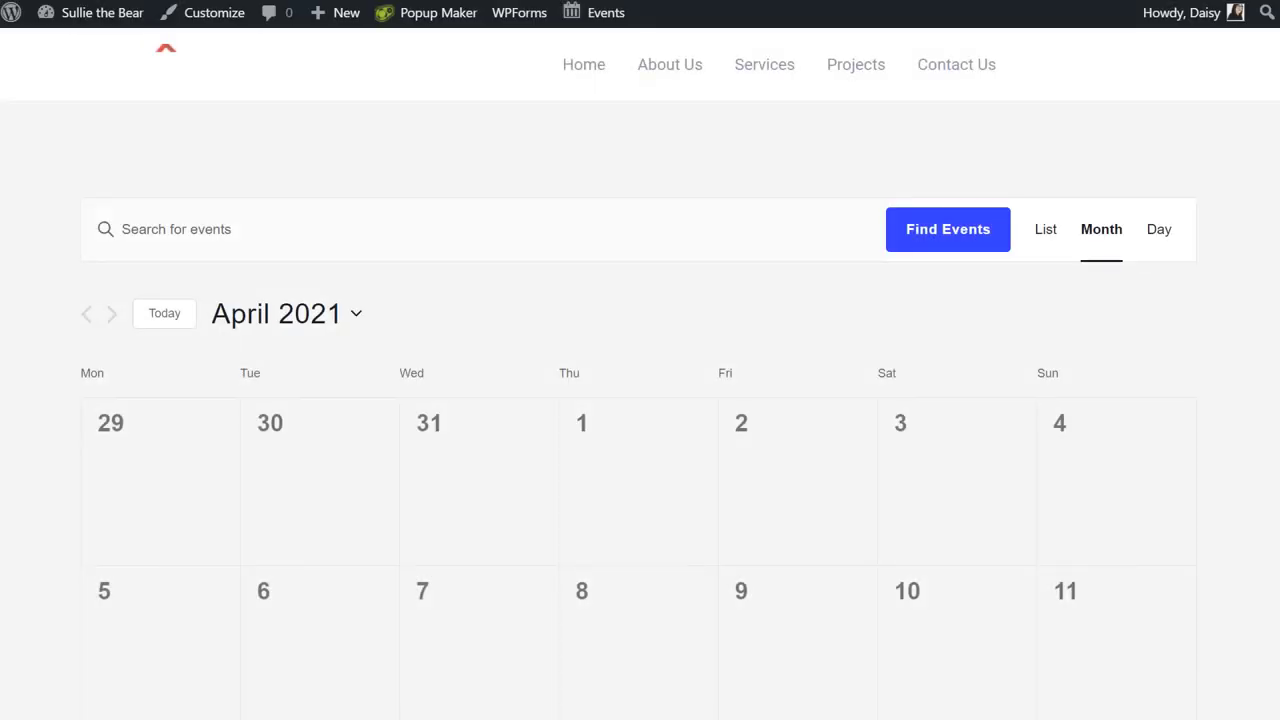
Find Sullie's Event in the April 2021 calendar and review the image, description and dates on its event page
scroll(640, 400, down, 6)
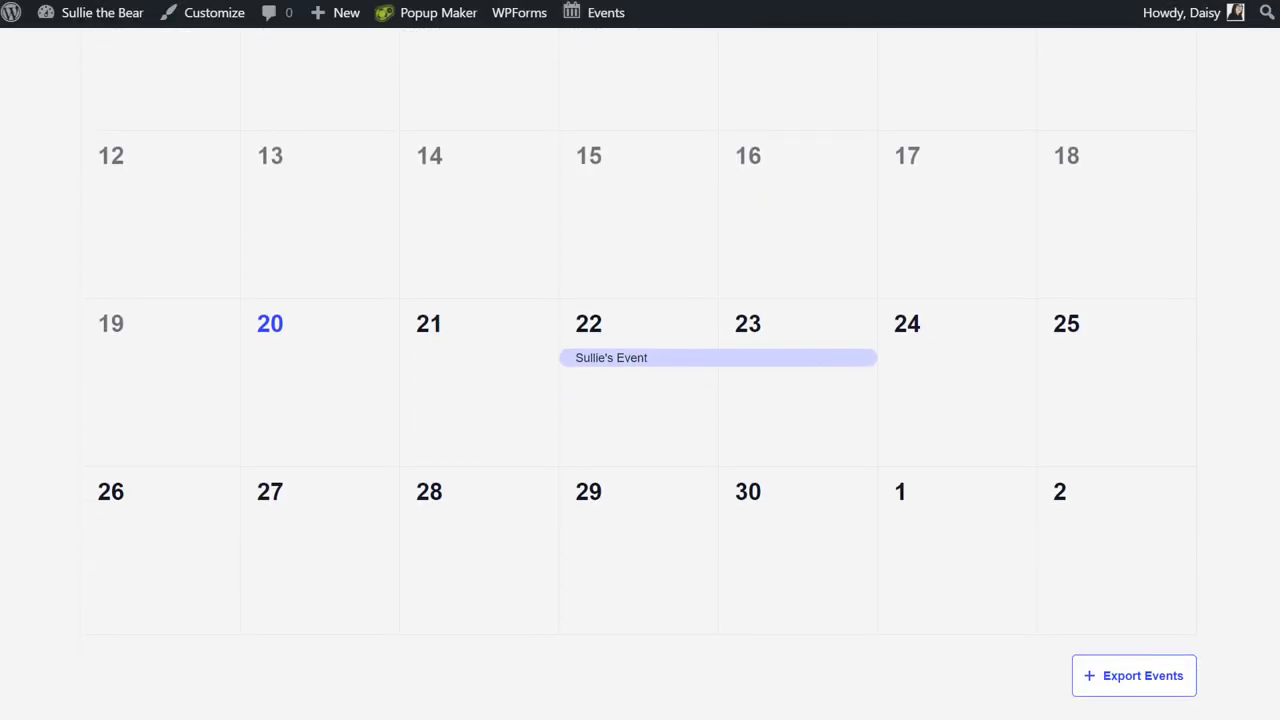
click(813, 368)
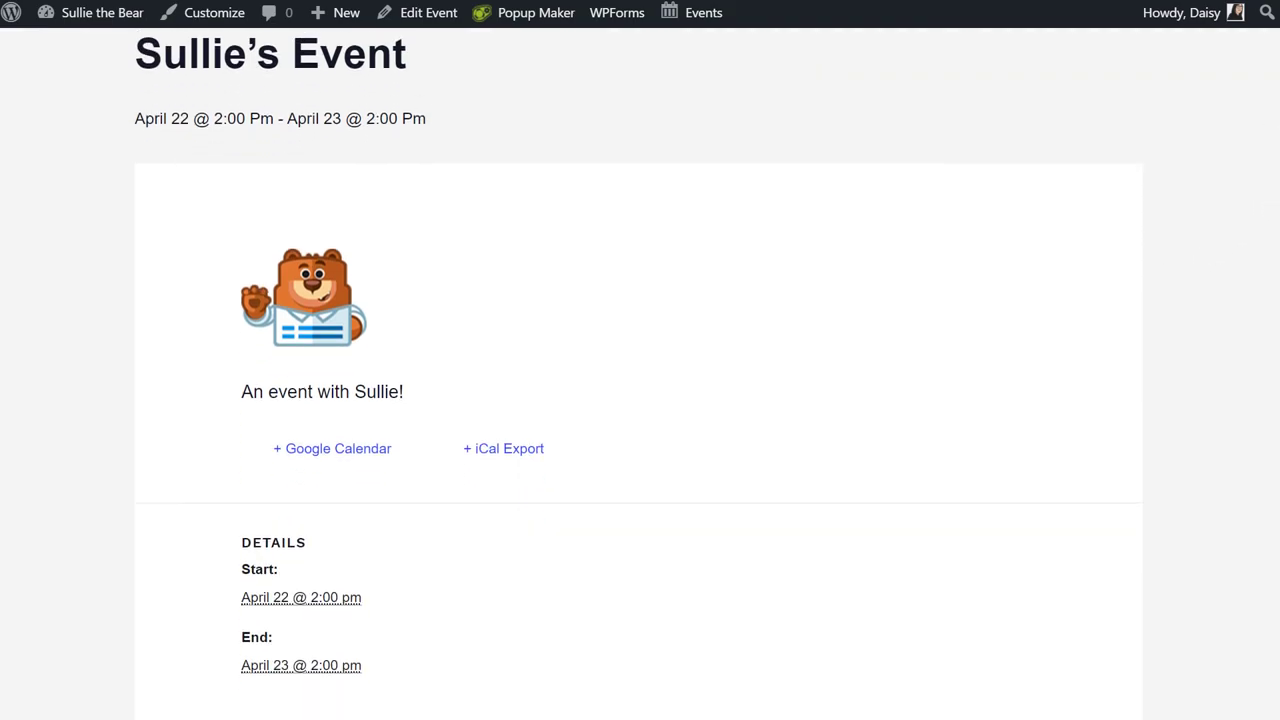
scroll(640, 400, down, 1)
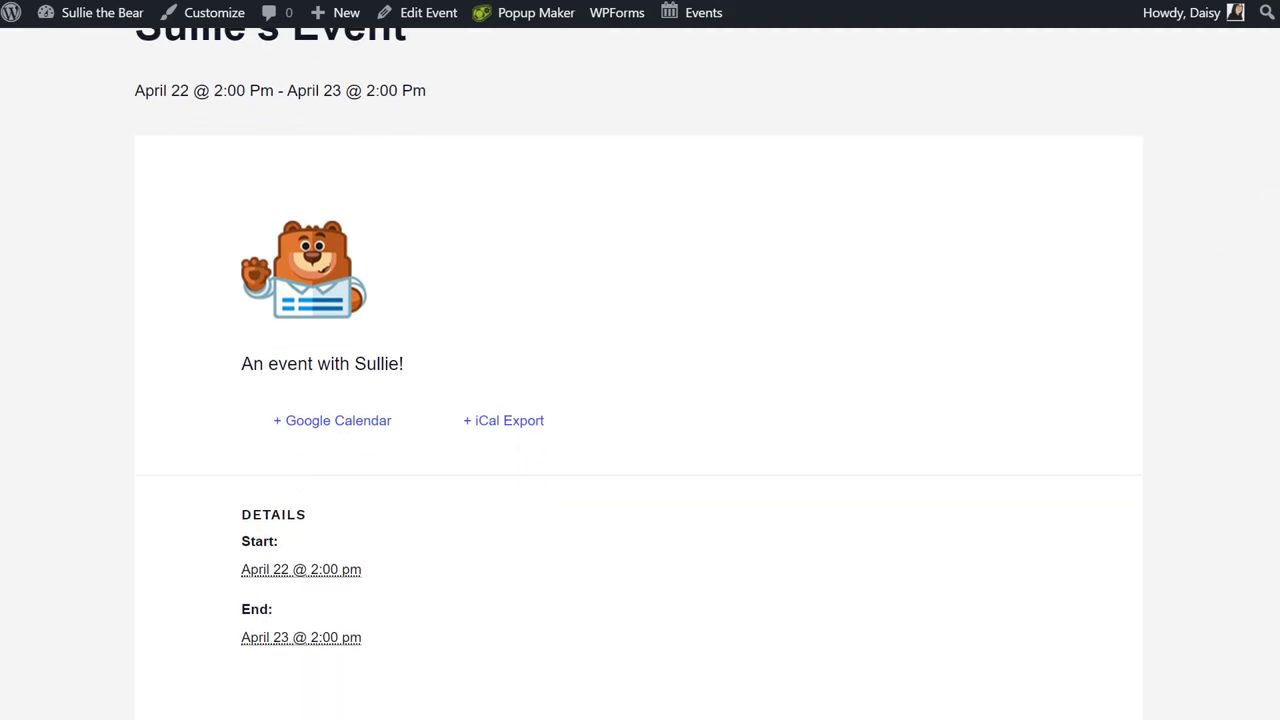
scroll(640, 400, up, 1)
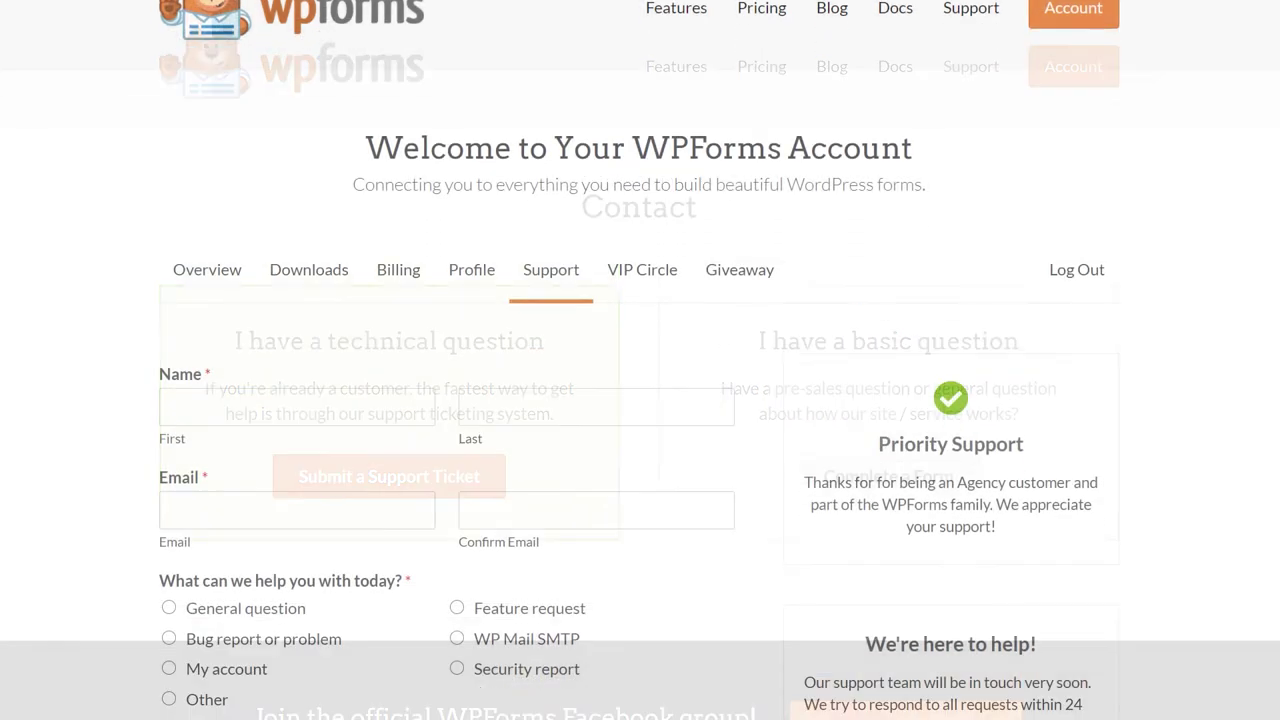
scroll(640, 360, down, 5)
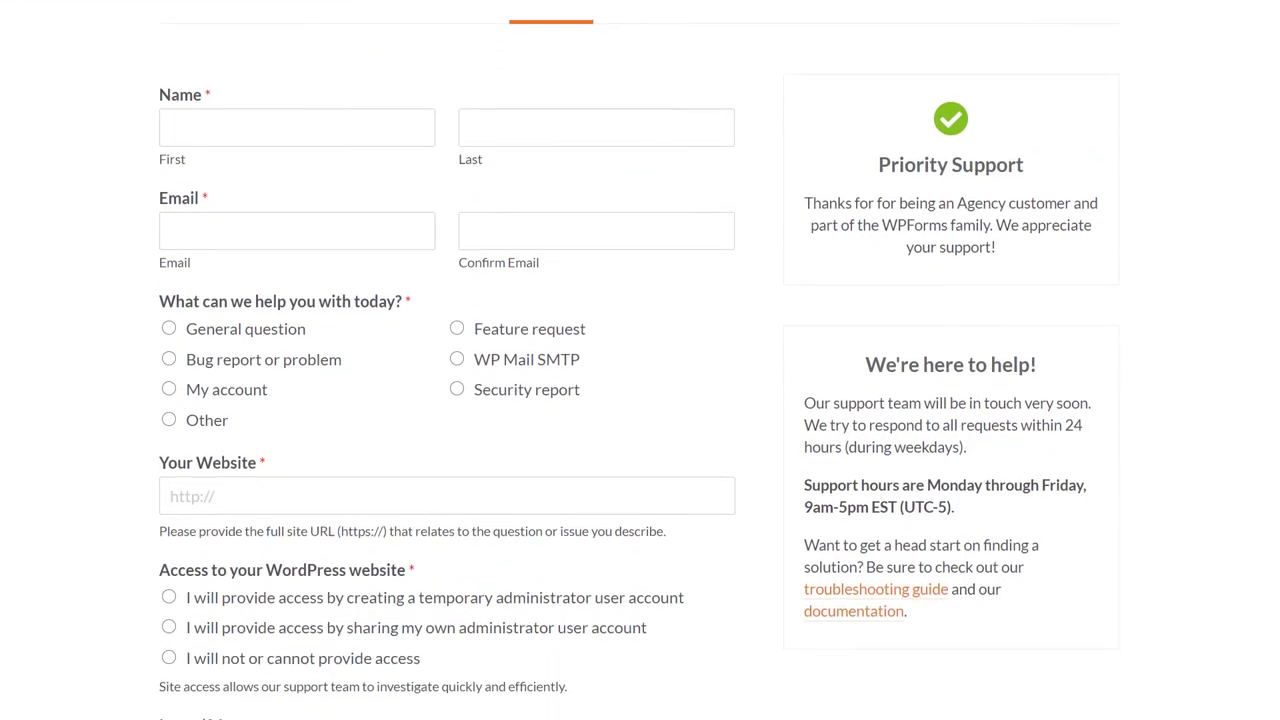